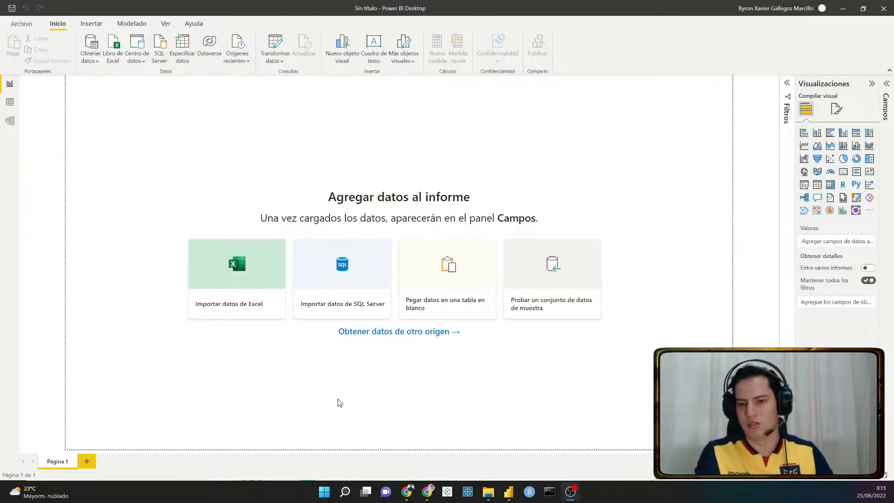
# - Switch to Chrome and copy the personal API token from Pipedrive's personal preferences
pyautogui.click(406, 495)
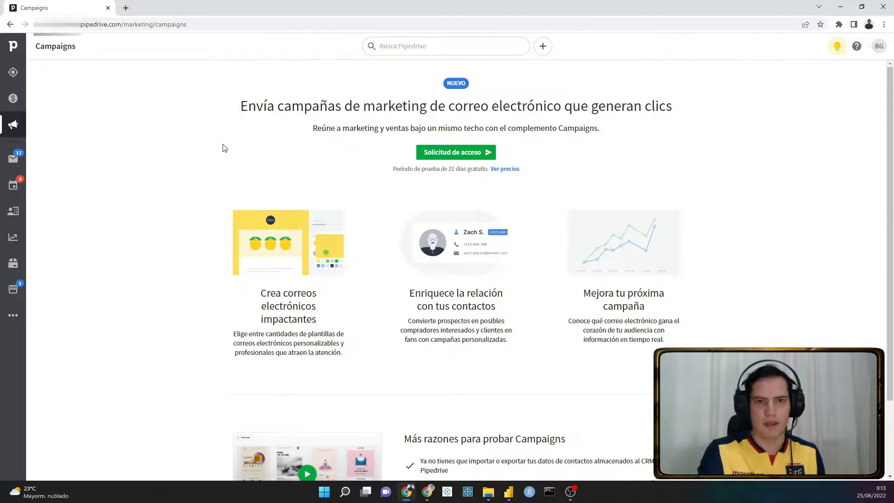
pyautogui.click(878, 52)
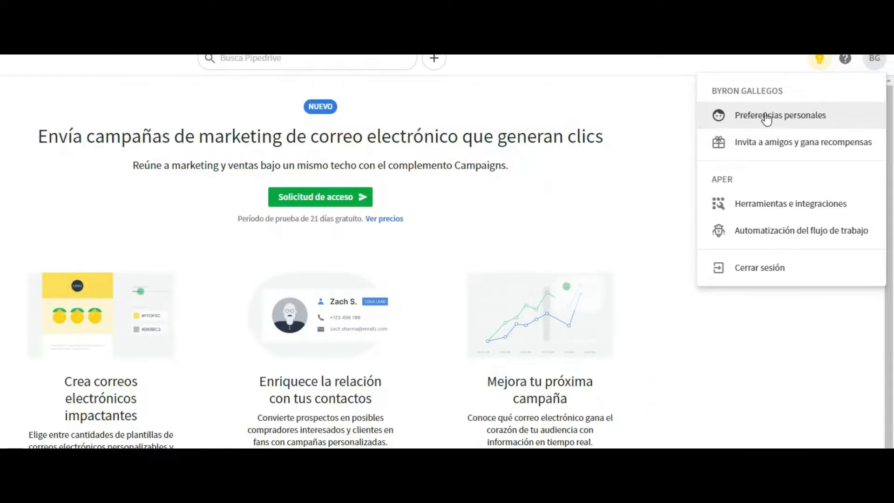
pyautogui.click(766, 119)
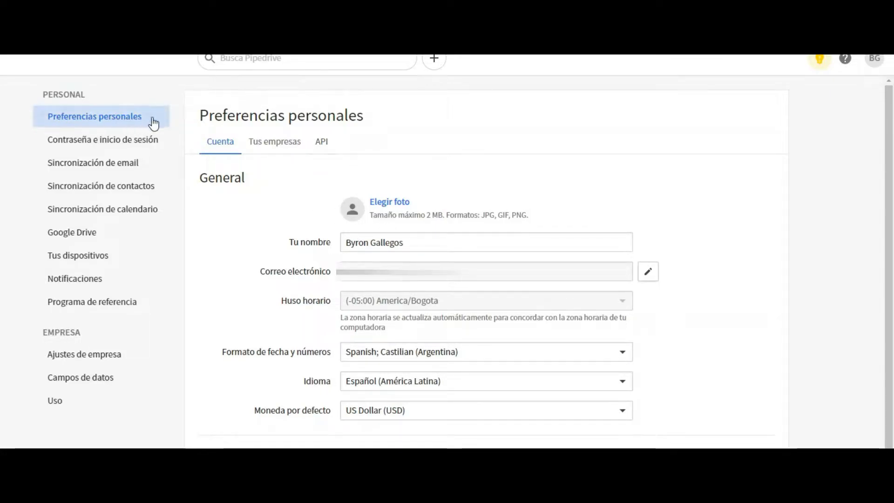
pyautogui.click(323, 149)
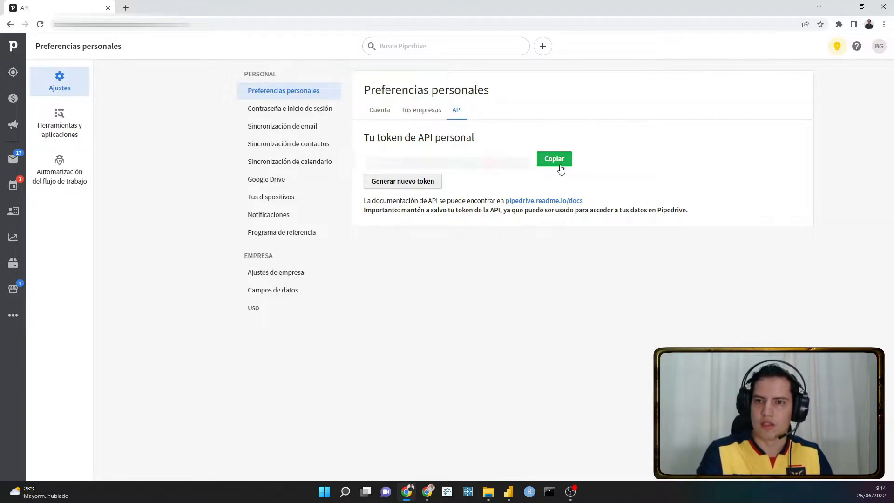
pyautogui.click(556, 163)
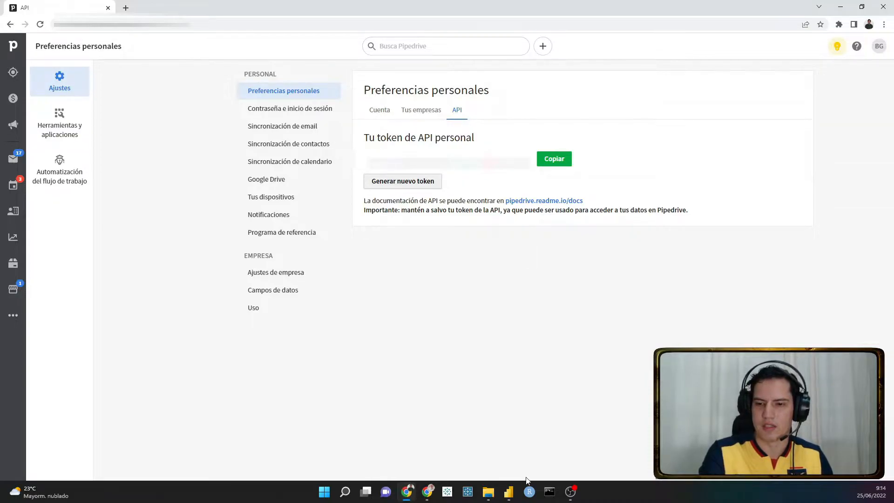
pyautogui.moveTo(514, 496)
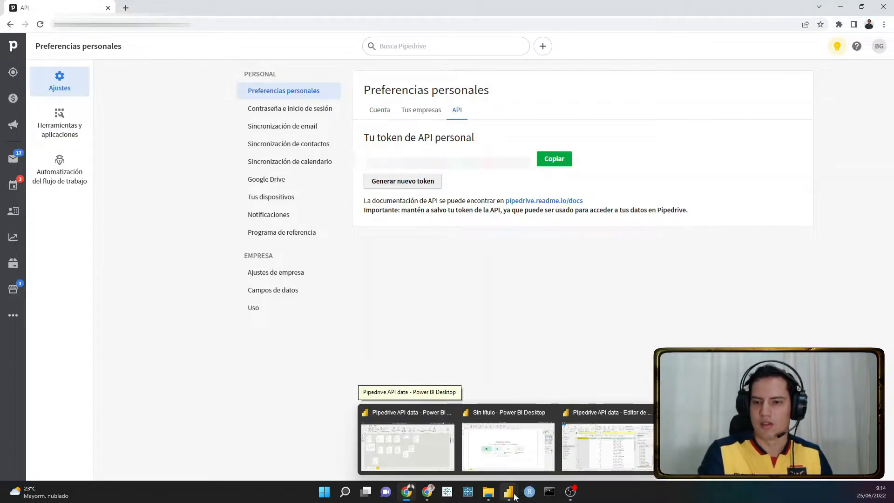
pyautogui.moveTo(515, 469)
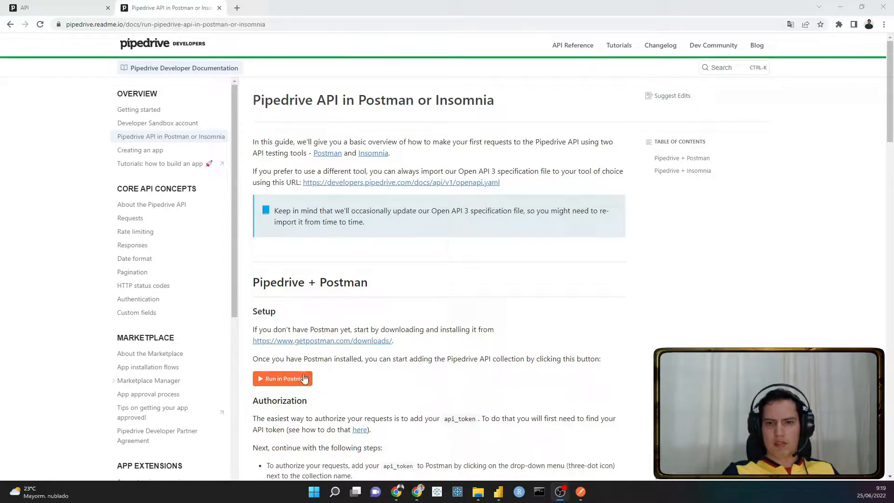
# - Switch to Postman and expand the Deals folder in the second Pipedrive API v1 collection
pyautogui.moveTo(286, 24); pyautogui.dragTo(46, 24)
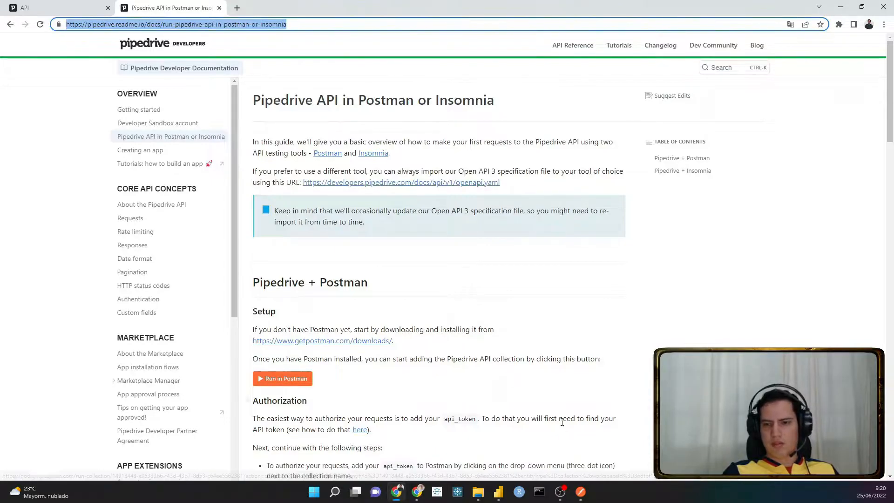
pyautogui.click(581, 492)
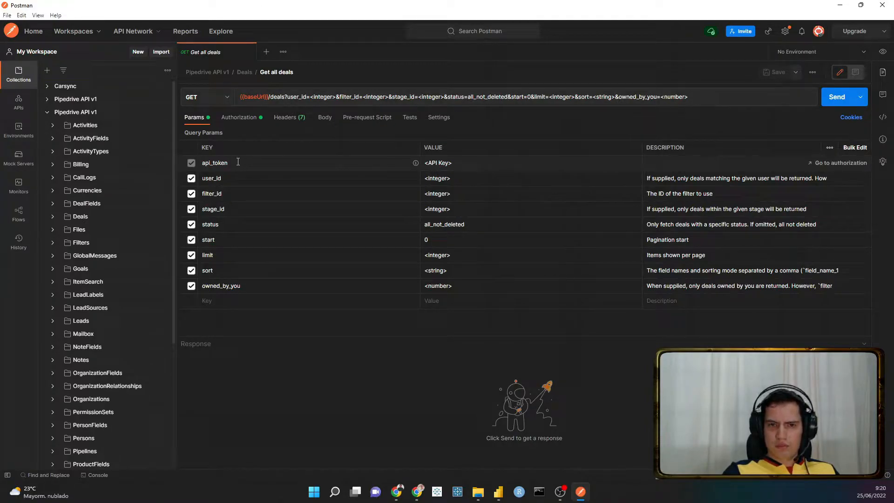
pyautogui.click(47, 112)
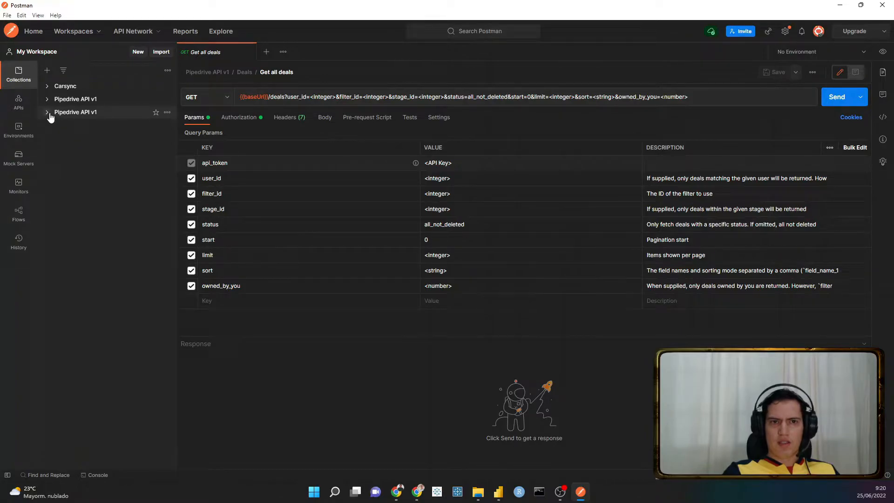
pyautogui.click(49, 113)
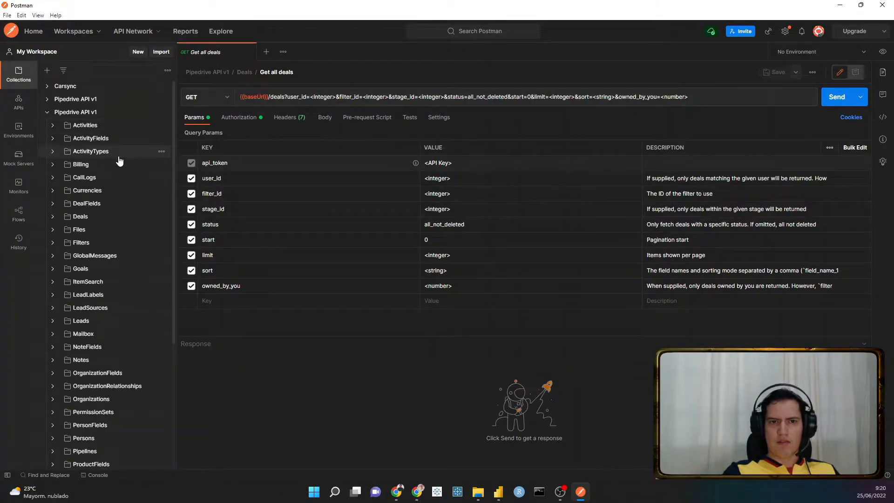
pyautogui.scroll(-3, 118, 159)
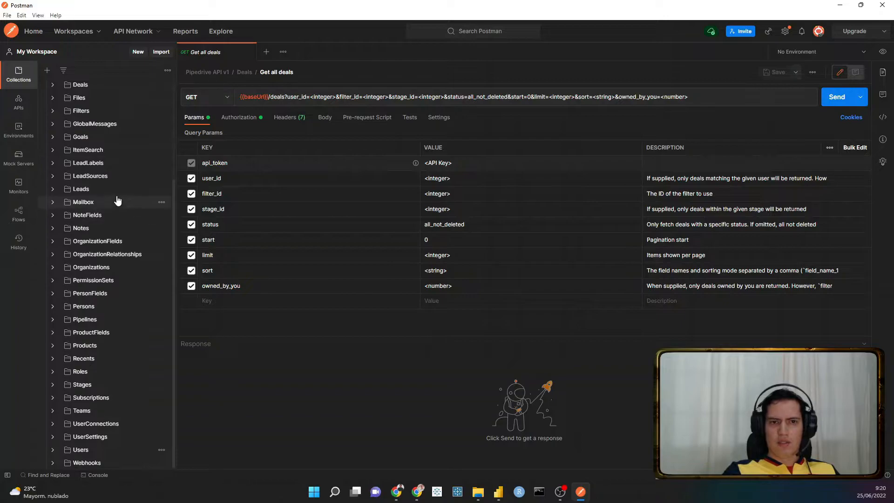
pyautogui.scroll(3, 116, 195)
pyautogui.scroll(2, 116, 195)
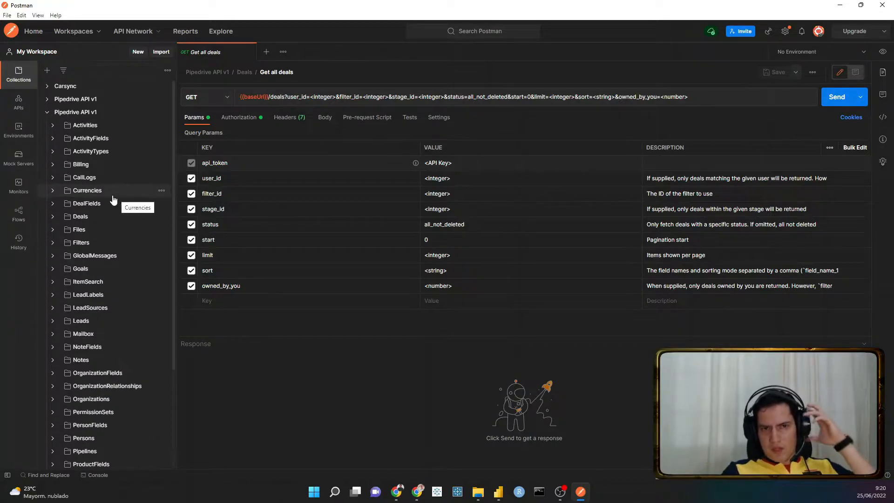
pyautogui.click(53, 219)
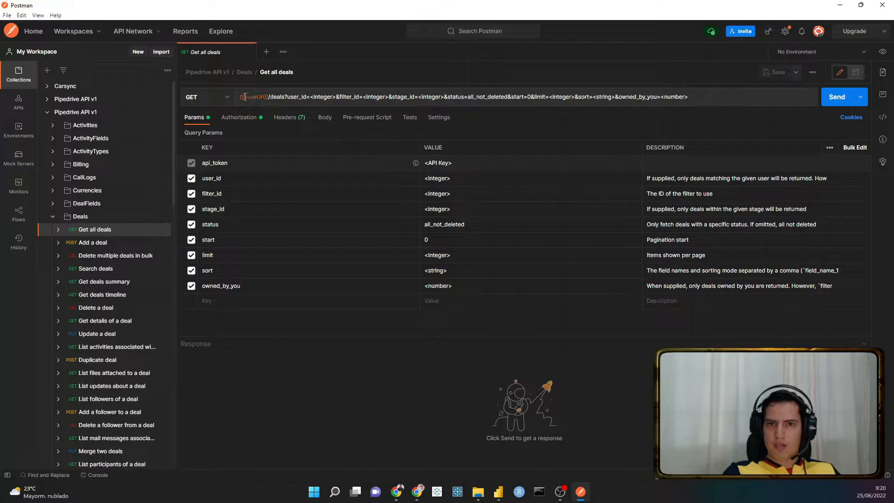
# - Examine the base URL and the limit and start parameters in the Get all deals request URL
pyautogui.moveTo(248, 96)
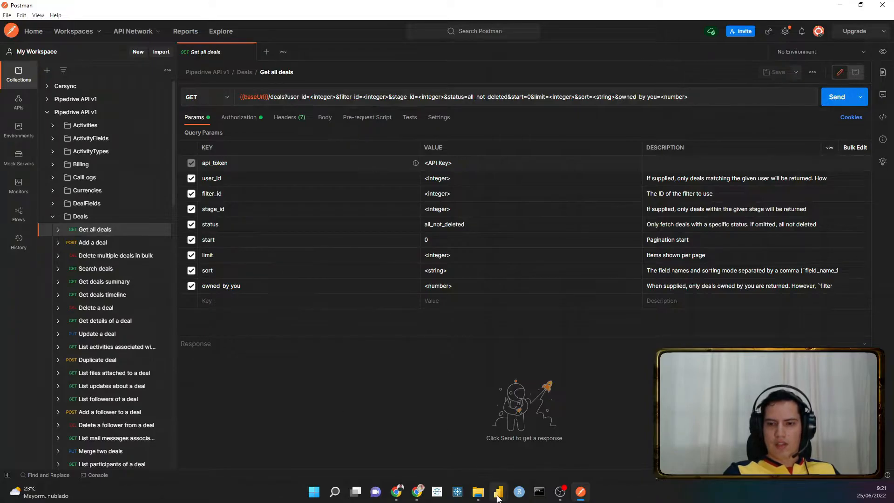
pyautogui.moveTo(498, 491)
pyautogui.moveTo(507, 468)
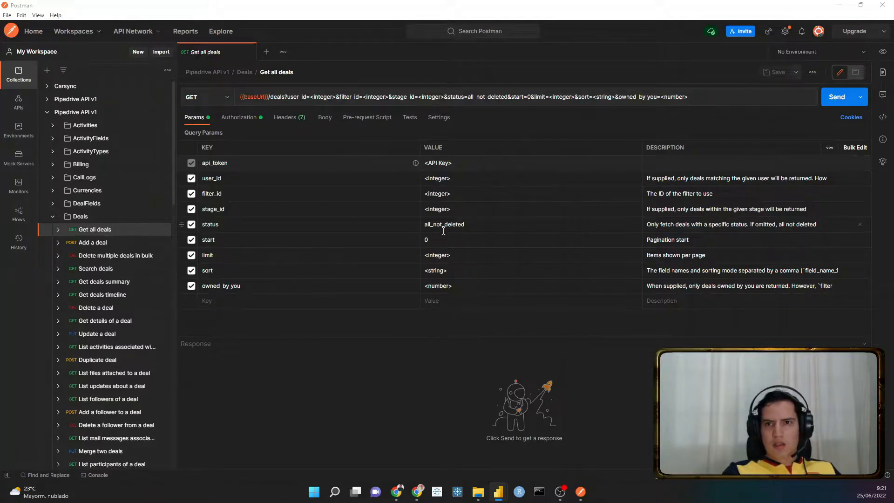
pyautogui.click(716, 100)
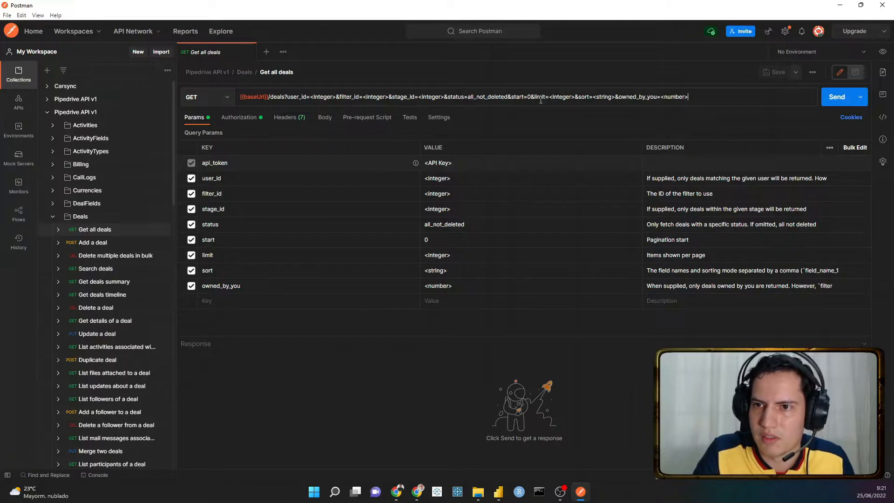
pyautogui.moveTo(535, 99); pyautogui.dragTo(545, 94)
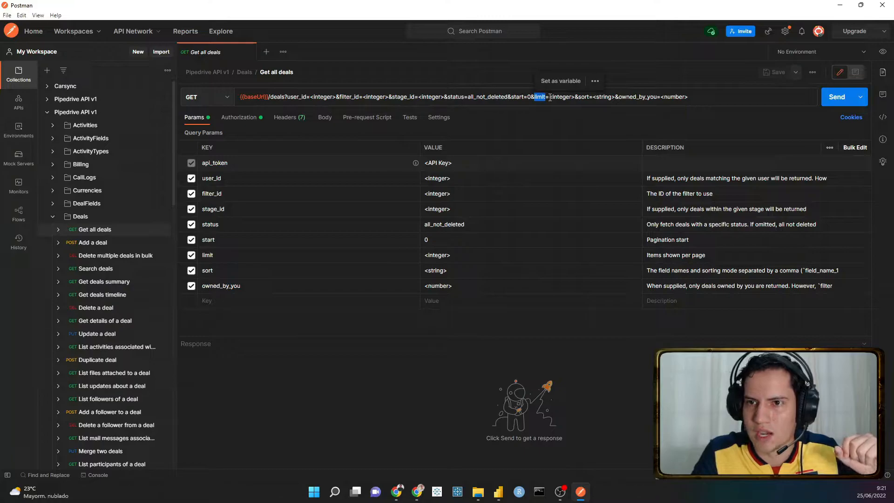
pyautogui.click(550, 97)
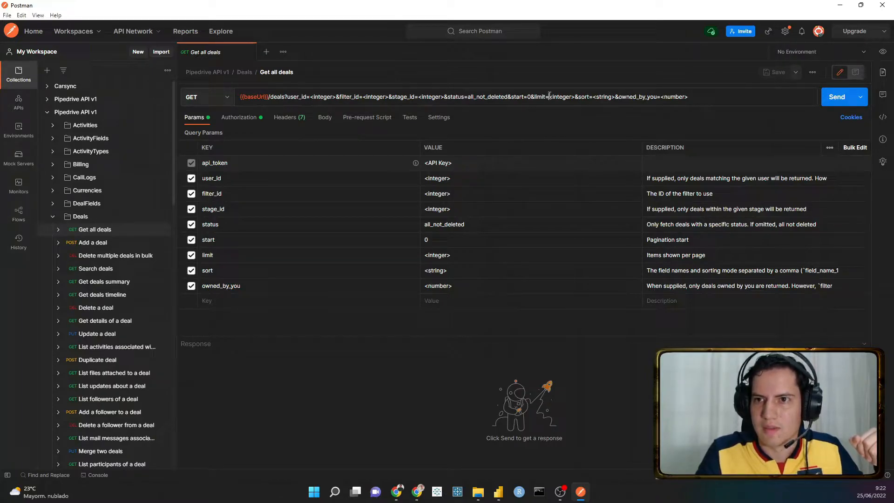
pyautogui.click(549, 96)
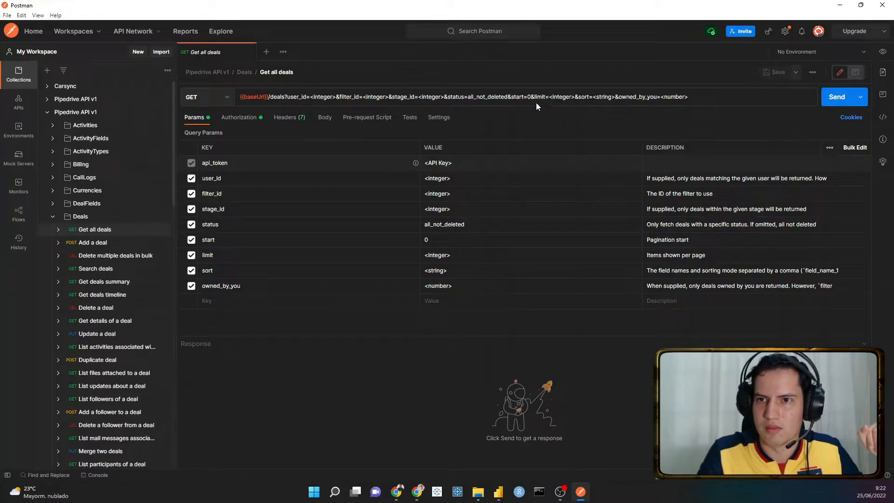
pyautogui.doubleClick(517, 96)
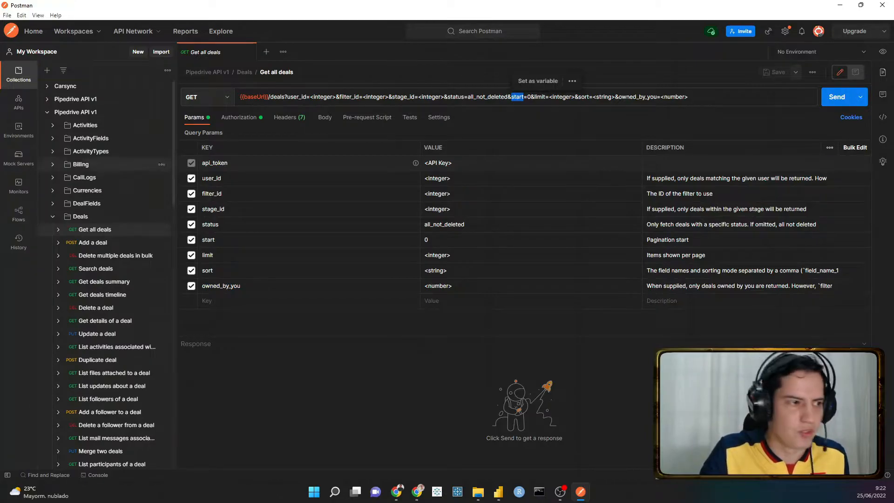
# - Replace the Get all deals request URL with the company's pipedrive.com/v1/deals endpoint, including the API token as the api_token parameter
pyautogui.hotkey('alt', 'Tab')
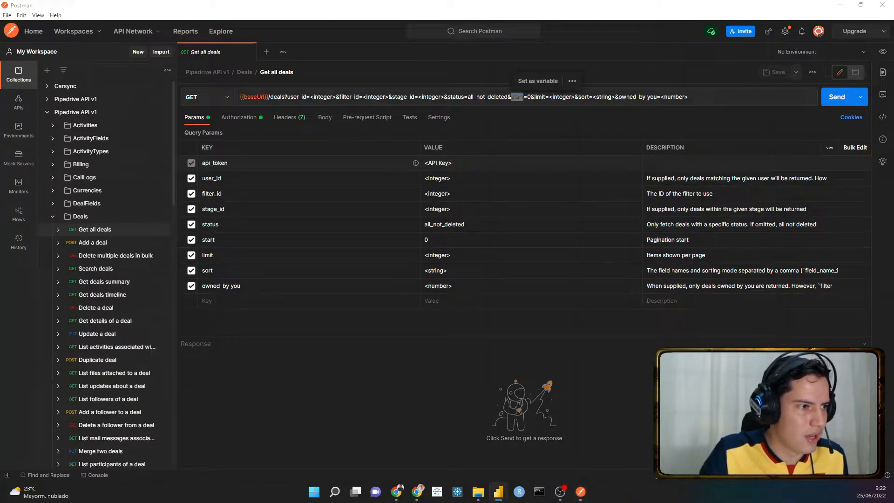
pyautogui.moveTo(693, 98); pyautogui.dragTo(85, 87)
pyautogui.hotkey('ctrl', 'v')
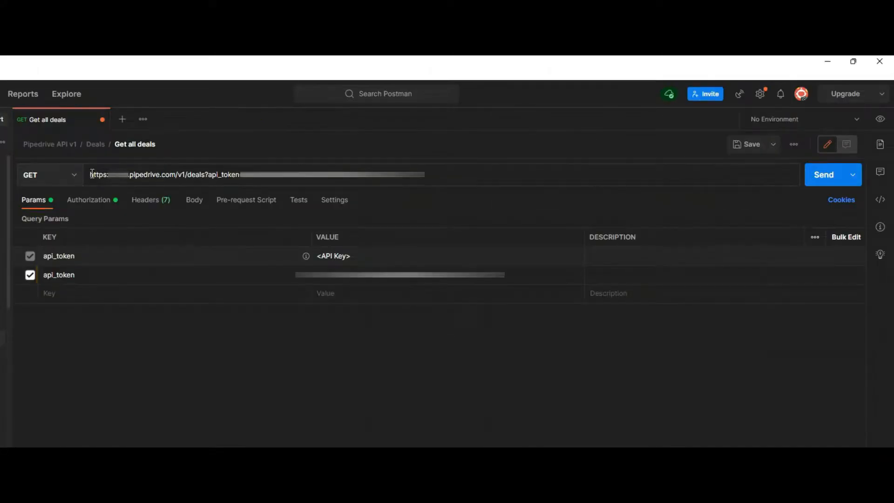
# - Check the endpoint and api_token portions of the new URL and send the Get all deals request
pyautogui.moveTo(240, 97); pyautogui.dragTo(245, 96)
pyautogui.moveTo(94, 172); pyautogui.dragTo(209, 173)
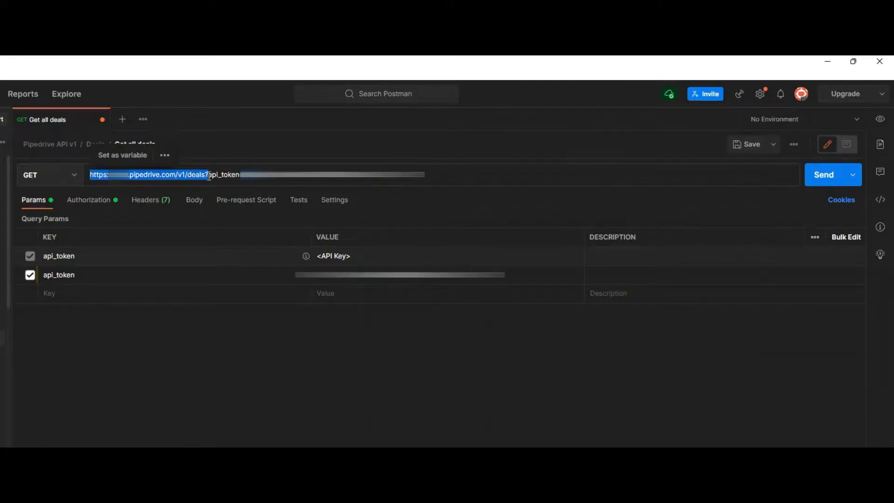
pyautogui.click(208, 174)
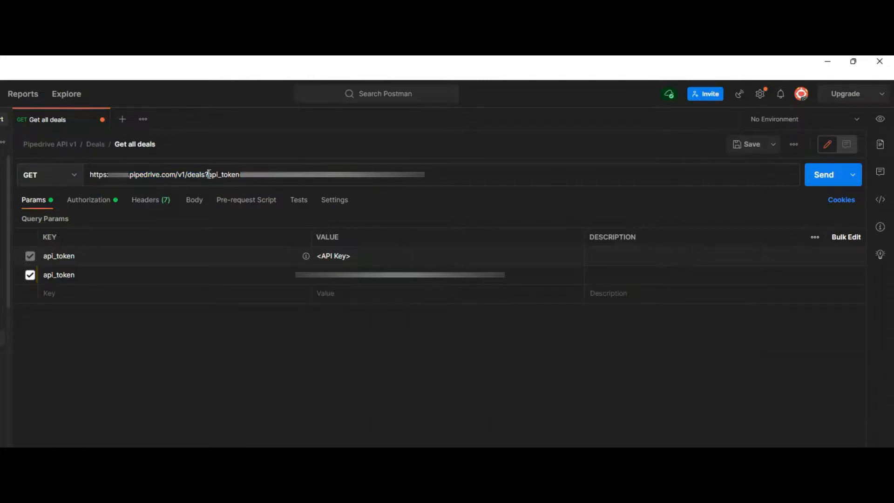
pyautogui.moveTo(208, 175); pyautogui.dragTo(425, 174)
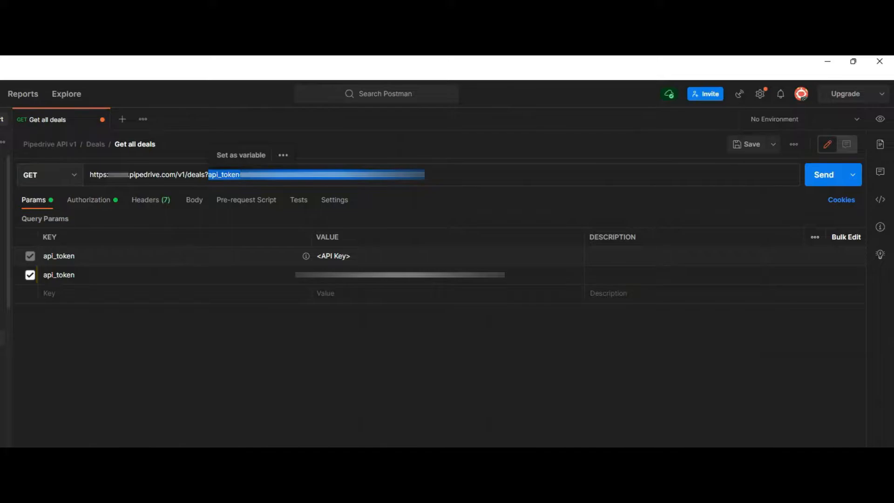
pyautogui.click(426, 176)
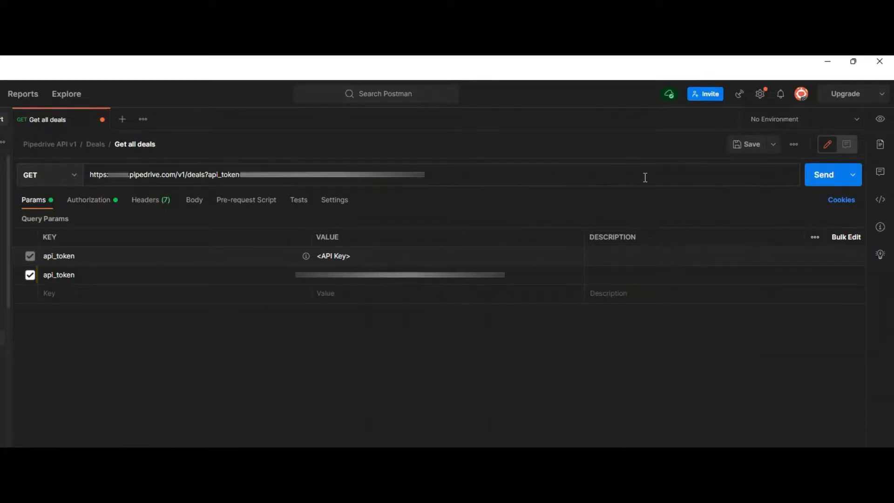
pyautogui.click(822, 178)
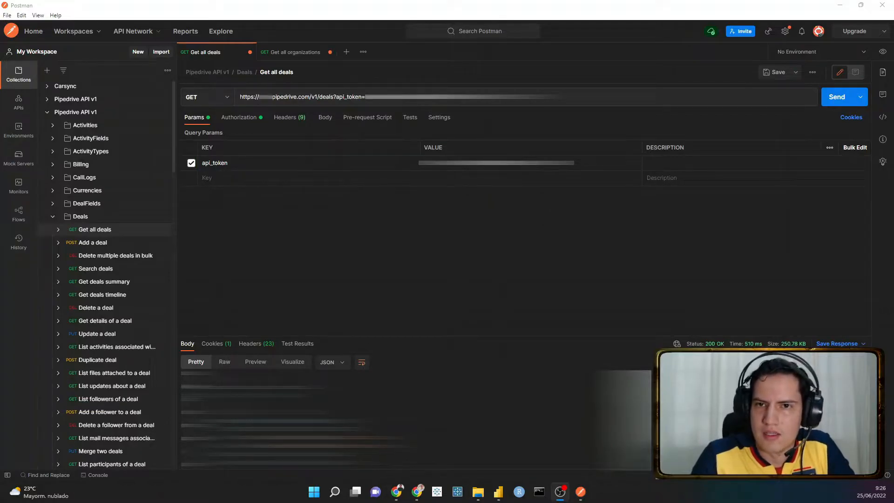
# - Review the full request URL, focusing on the deals resource name and the api_token parameter
pyautogui.moveTo(558, 97); pyautogui.dragTo(223, 114)
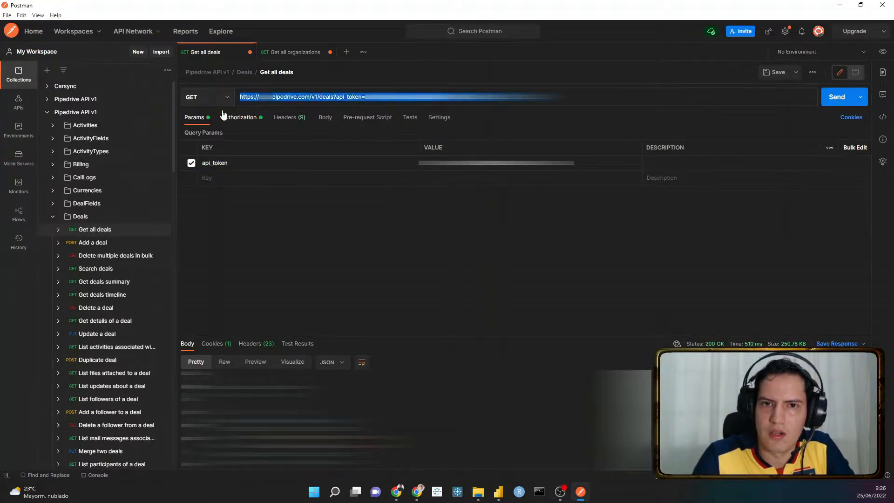
pyautogui.doubleClick(328, 97)
pyautogui.moveTo(338, 97); pyautogui.dragTo(558, 97)
pyautogui.click(559, 97)
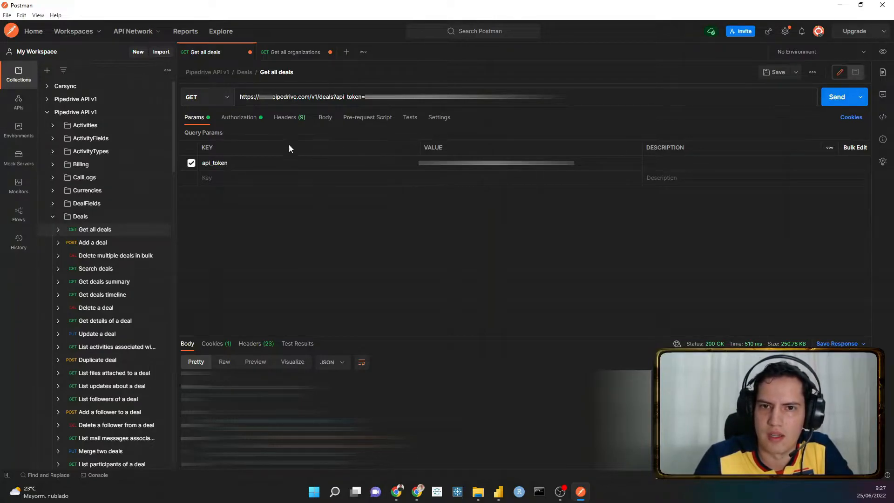
# - Check the request's API Key authorization settings, and resend the Get all deals request to inspect its response body
pyautogui.click(239, 117)
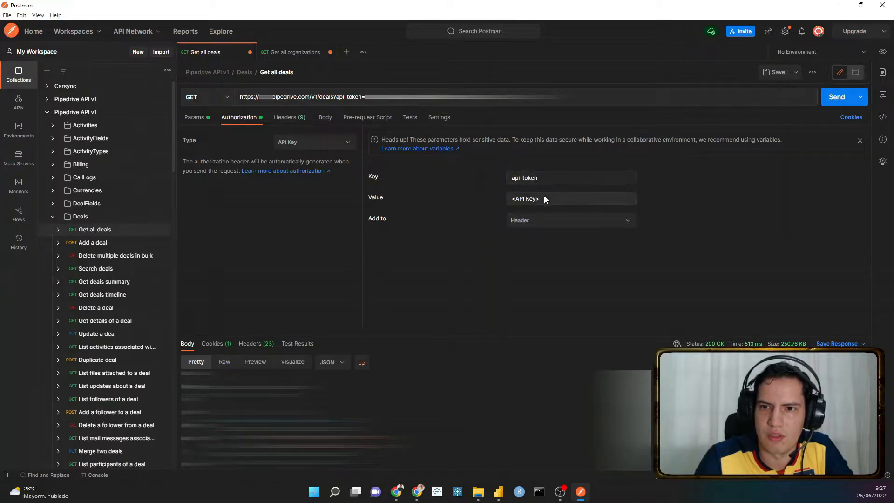
pyautogui.click(544, 227)
pyautogui.click(541, 226)
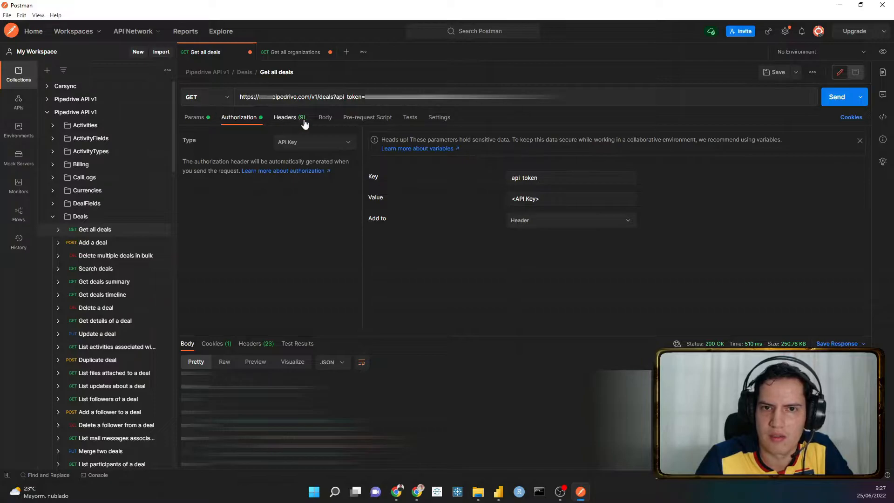
pyautogui.click(196, 118)
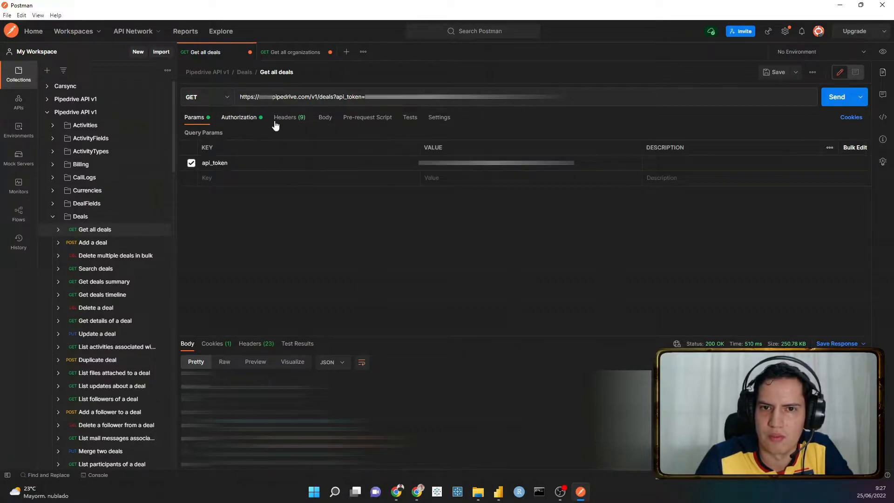
pyautogui.click(837, 98)
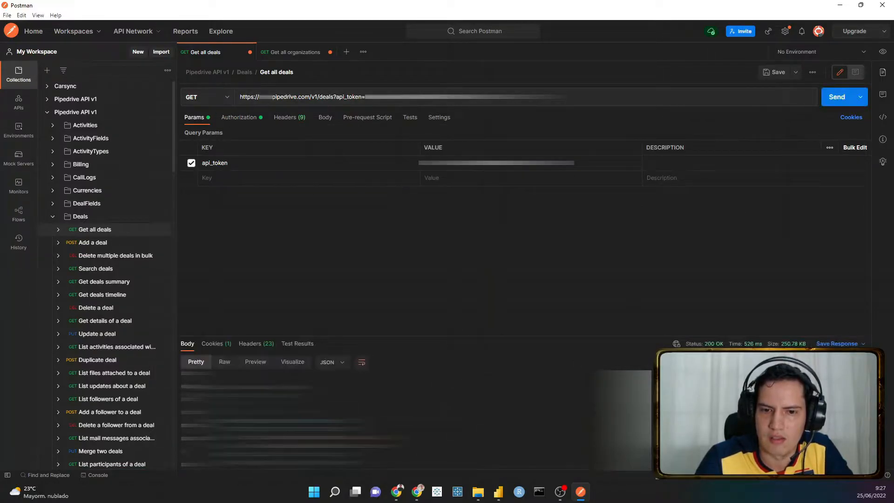
pyautogui.scroll(-10, 391, 419)
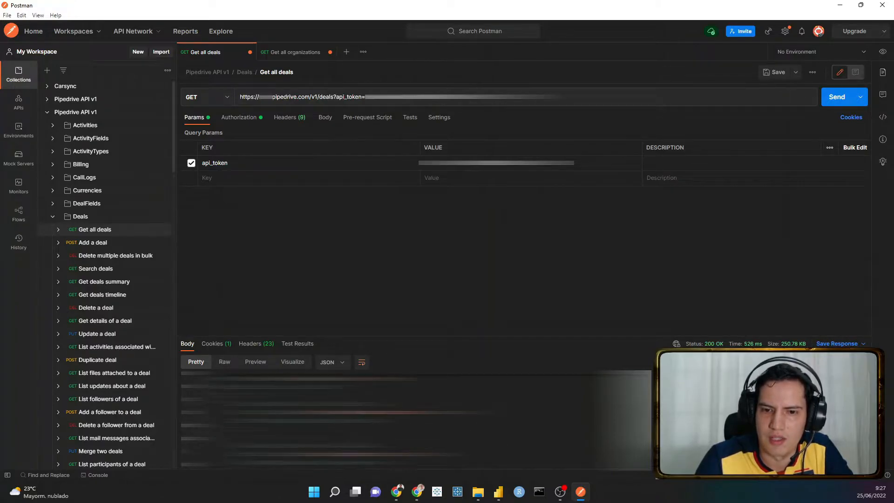
# - Look through the JSON response body of the Get all deals request
pyautogui.scroll(-10, 391, 419)
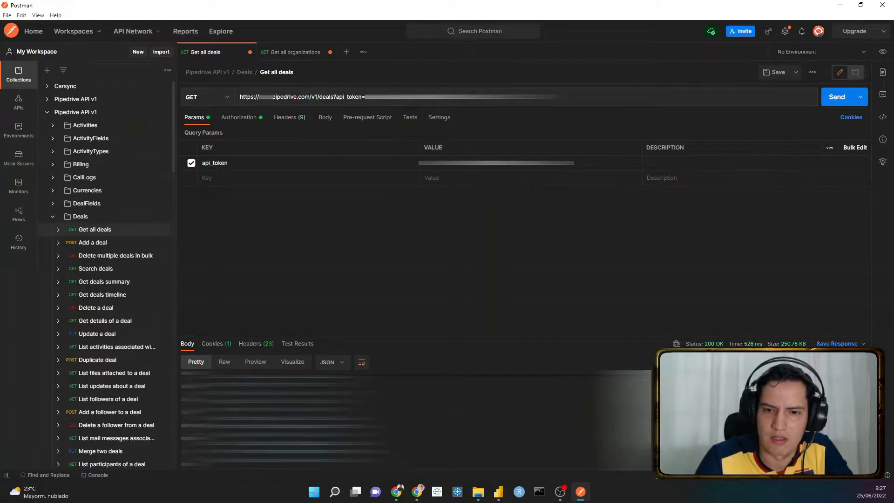
pyautogui.scroll(-10, 391, 418)
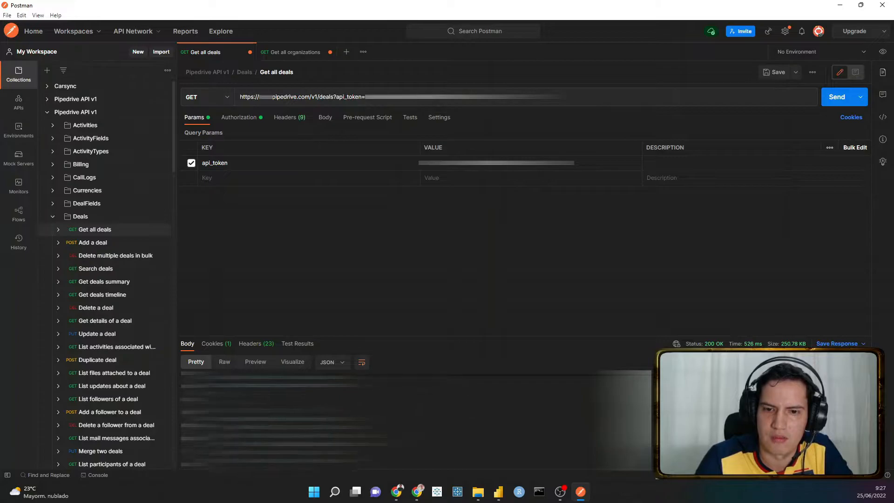
pyautogui.scroll(-10, 391, 419)
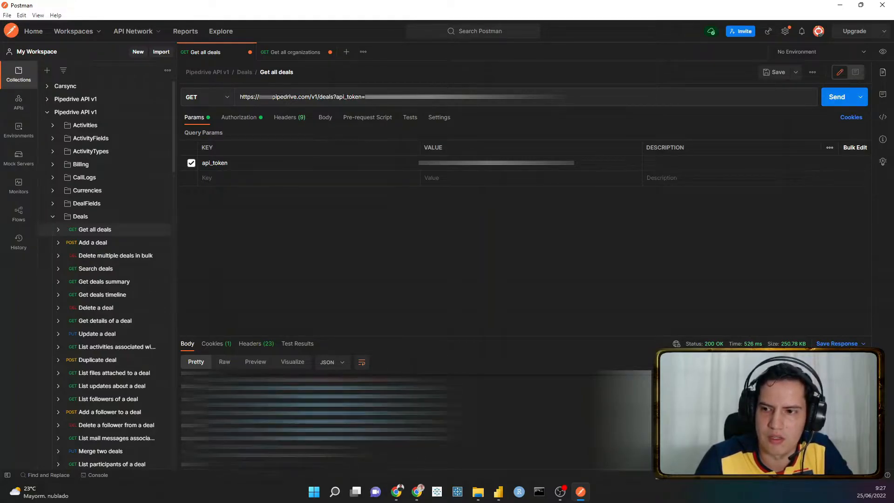
pyautogui.scroll(-10, 391, 419)
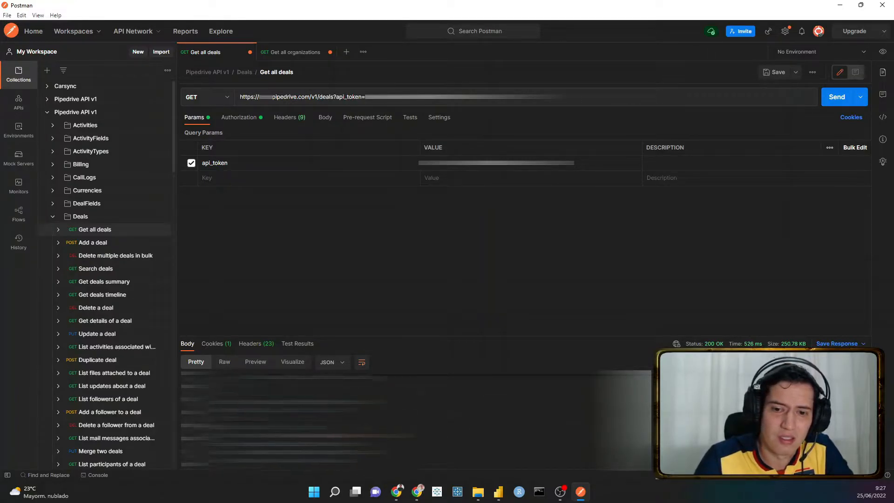
pyautogui.scroll(-3, 391, 419)
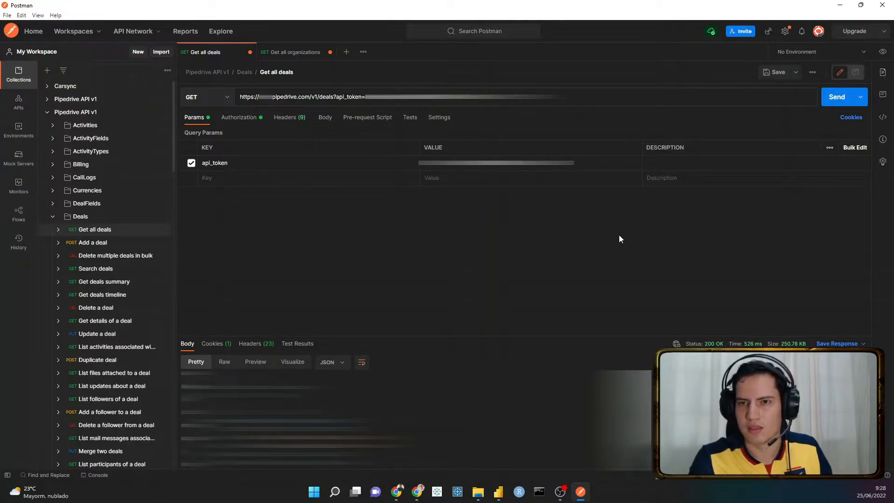
# - Add a limit=500 parameter to the Get all deals request URL and send the request
pyautogui.write('&limit')
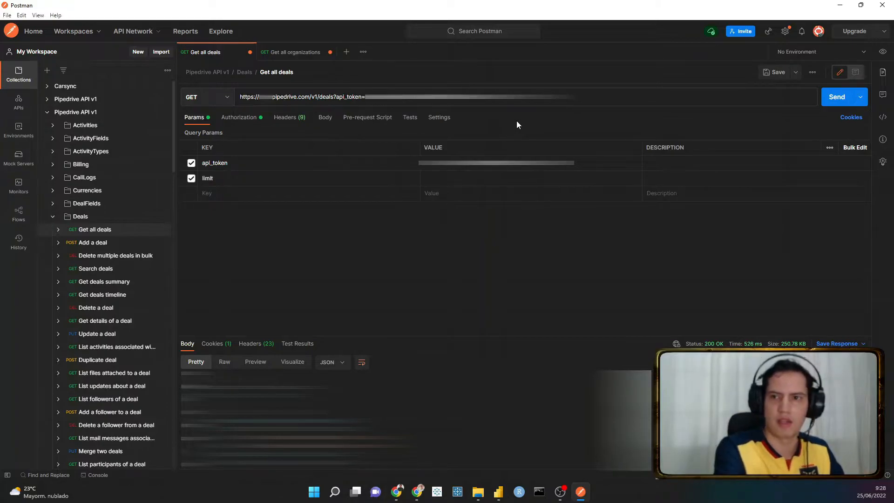
pyautogui.write('=500')
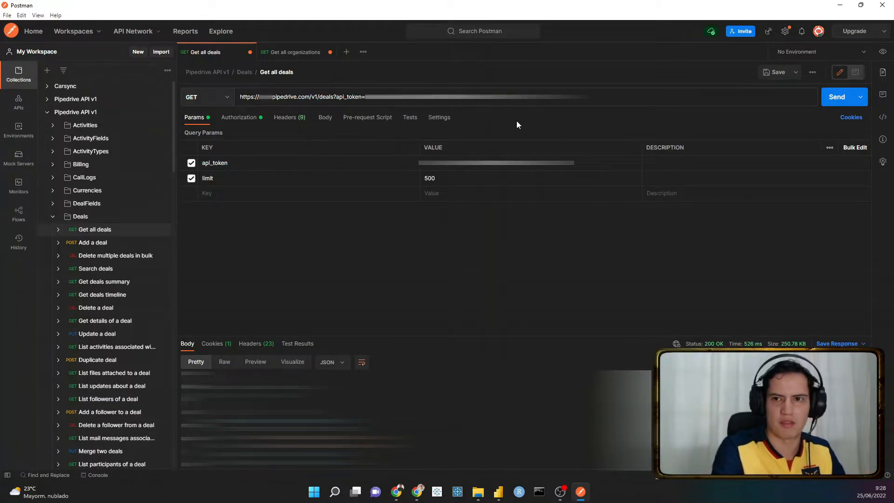
pyautogui.click(840, 104)
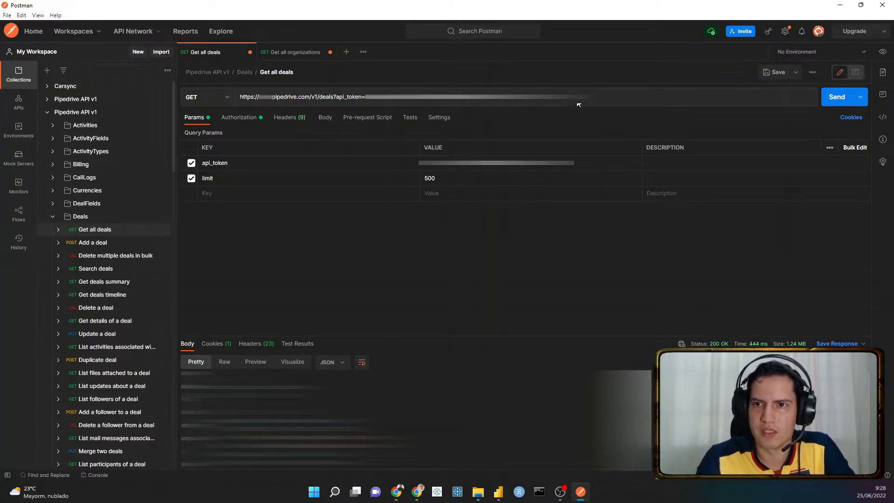
# - Copy the complete Get all deals request URL and switch to Power BI Desktop
pyautogui.moveTo(580, 100); pyautogui.dragTo(232, 98)
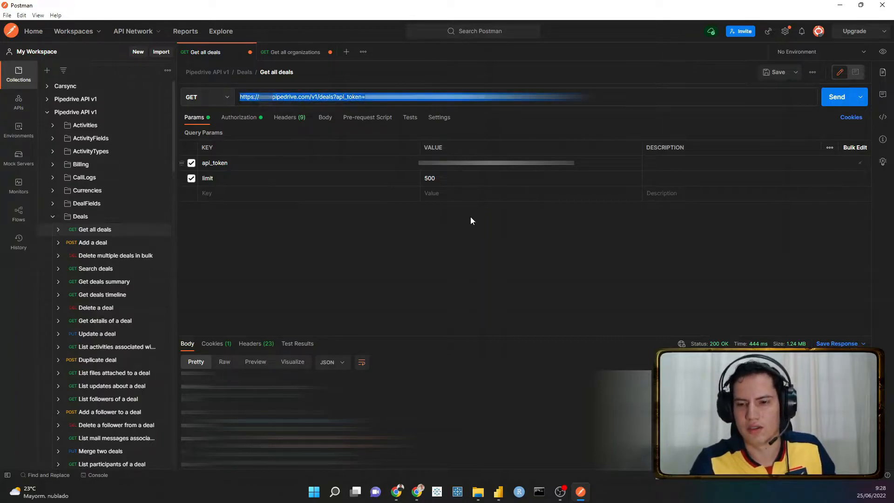
pyautogui.click(498, 492)
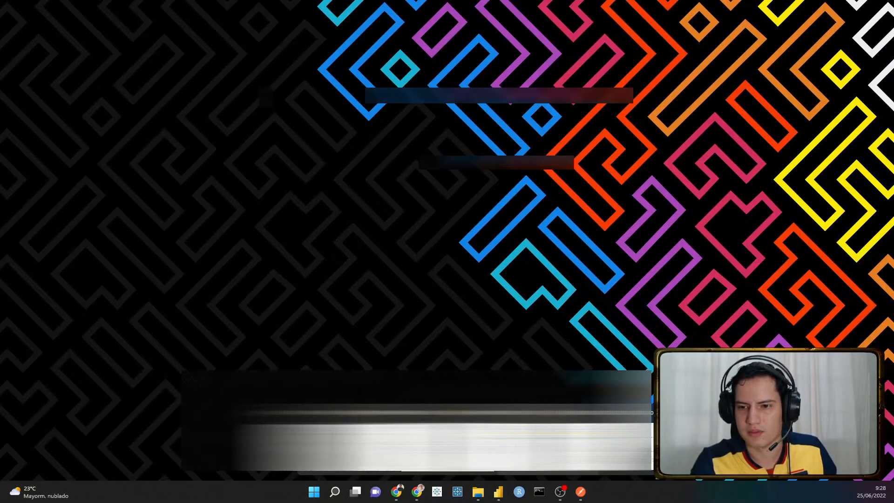
pyautogui.click(546, 448)
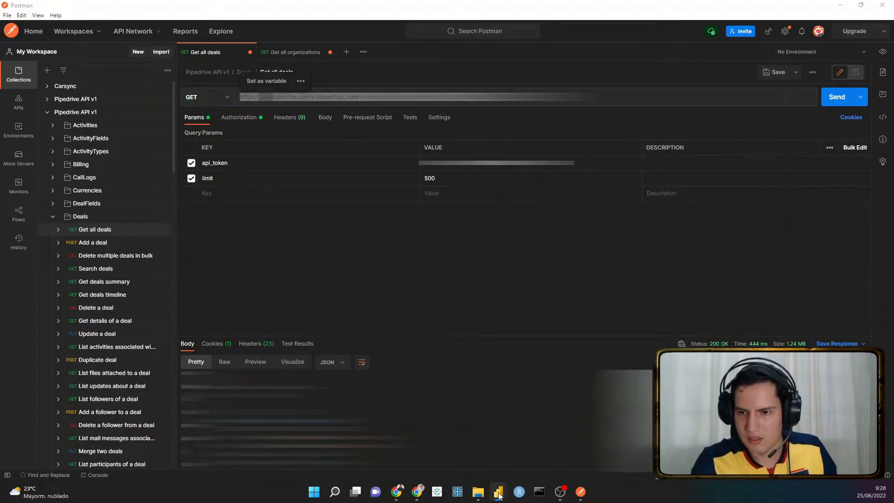
pyautogui.click(498, 495)
pyautogui.click(451, 445)
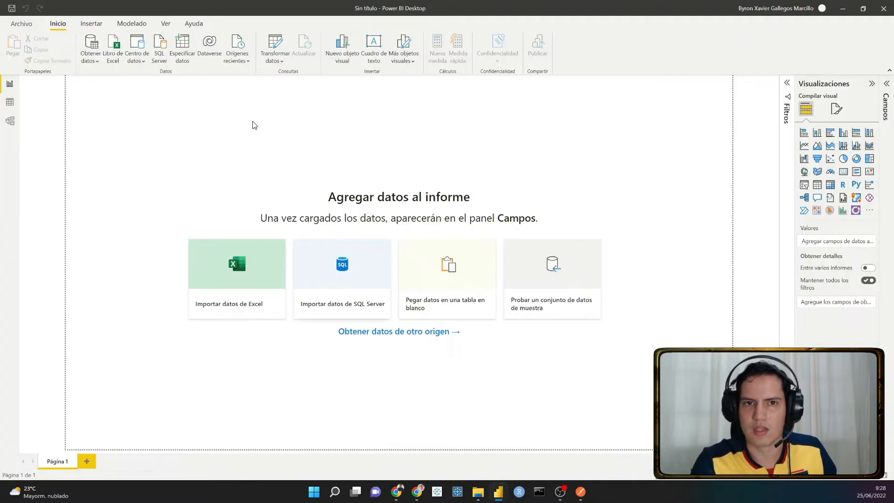
# - Start a basic web data import using the copied Pipedrive deals URL containing the API token
pyautogui.click(90, 62)
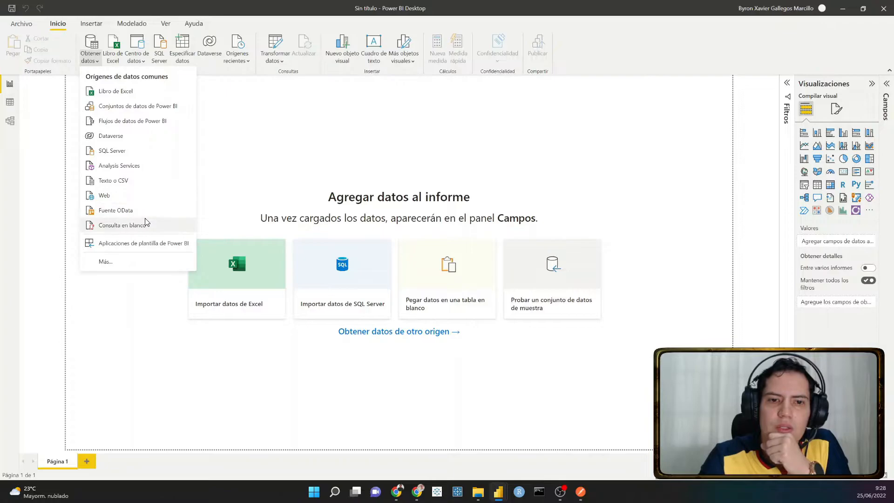
pyautogui.click(149, 201)
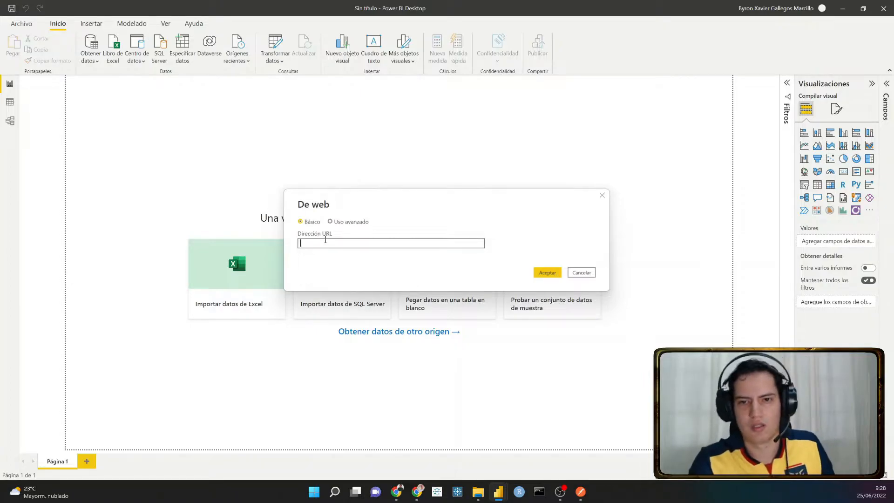
pyautogui.hotkey('ctrl', 'v')
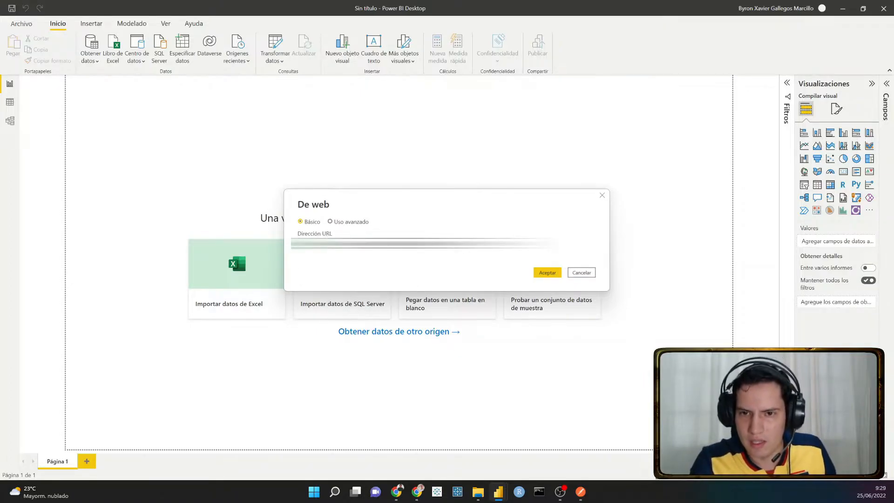
pyautogui.hotkey('ctrl', 'a')
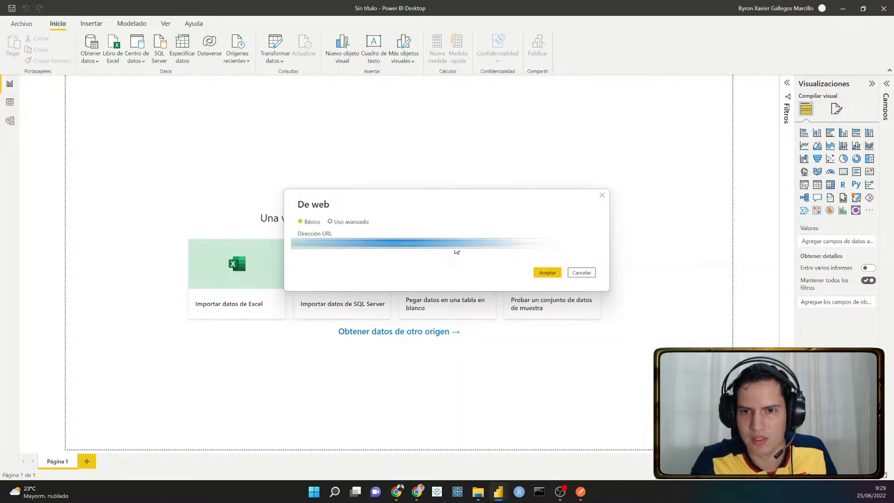
pyautogui.click(540, 273)
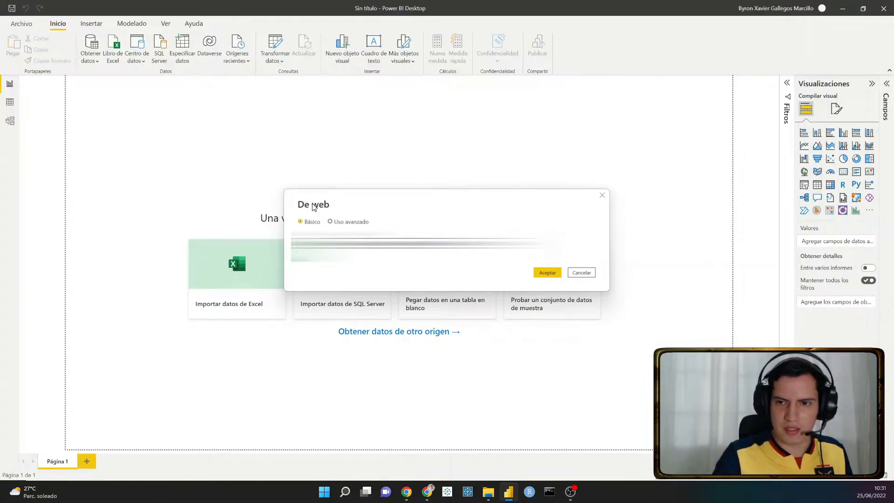
pyautogui.click(536, 273)
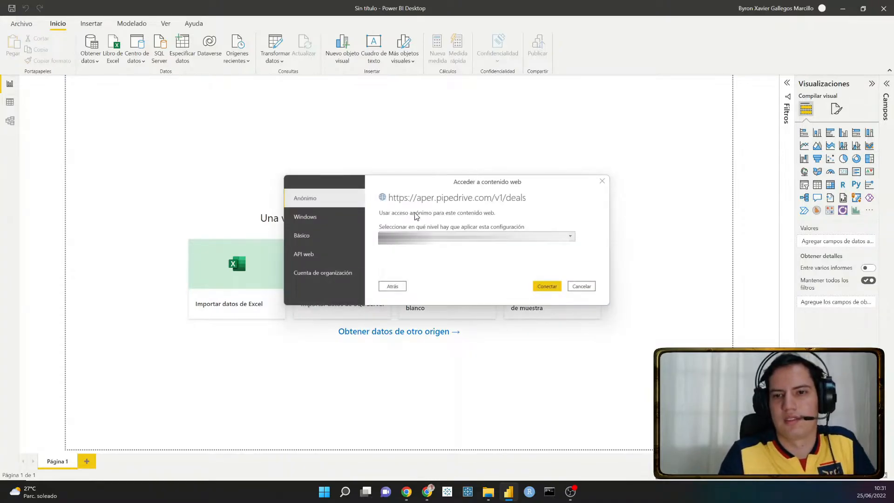
# - Choose Basic (Básico) authentication for the web content and paste the same credential as both user name and password
pyautogui.click(323, 234)
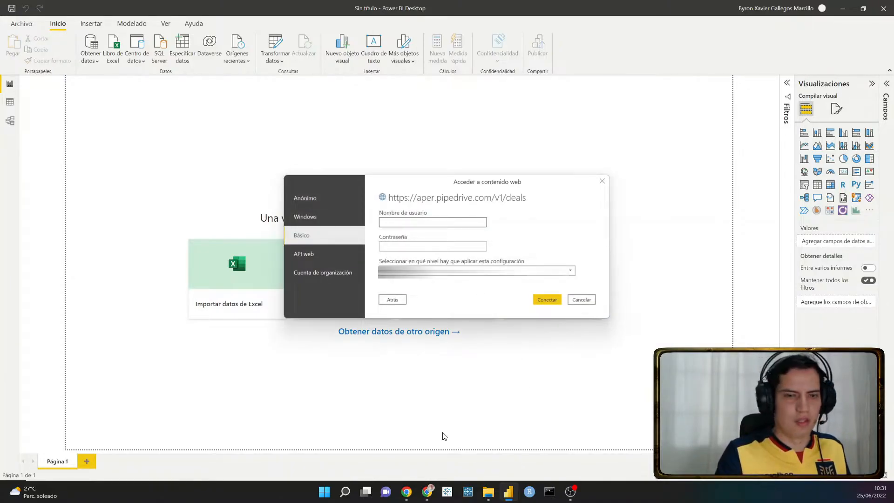
pyautogui.hotkey('ctrl', 'v')
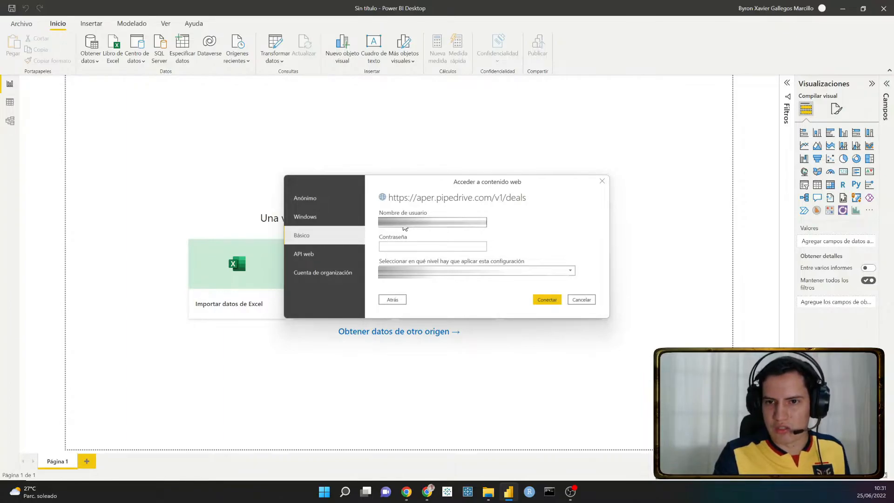
pyautogui.moveTo(405, 225); pyautogui.dragTo(298, 228)
pyautogui.hotkey('ctrl', 'v')
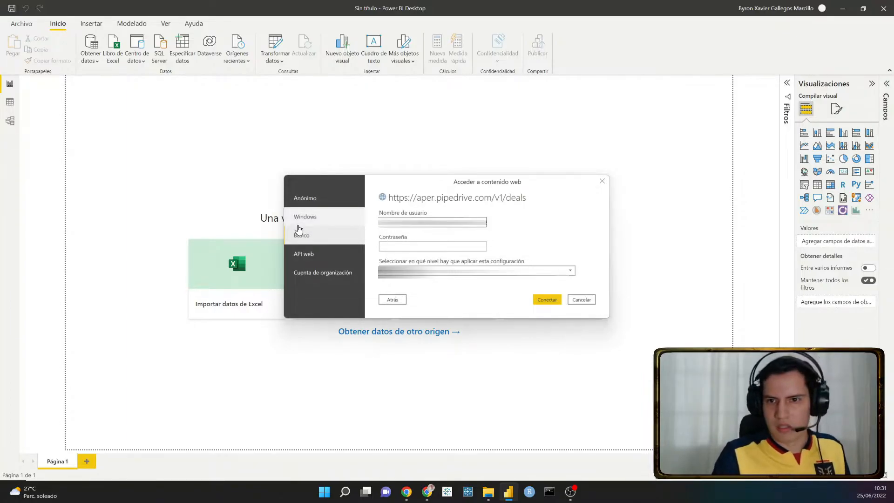
pyautogui.hotkey('ctrl', 'a')
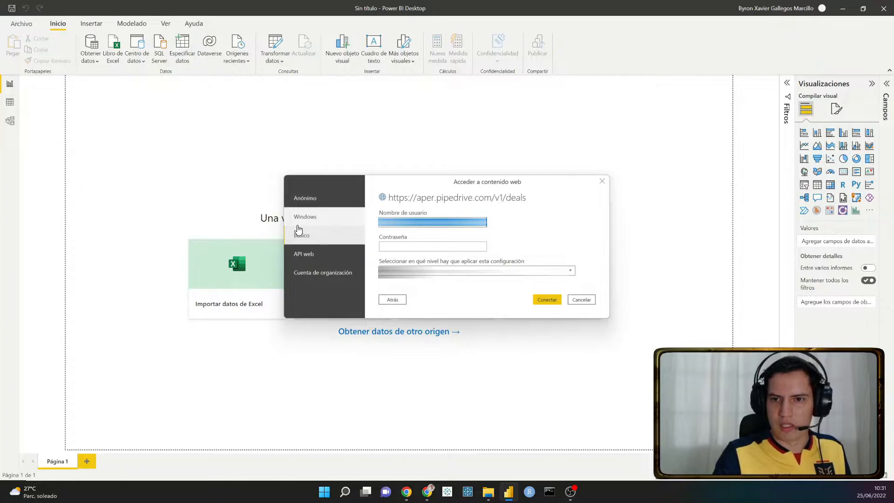
pyautogui.click(442, 247)
pyautogui.hotkey('ctrl', 'v')
pyautogui.click(450, 270)
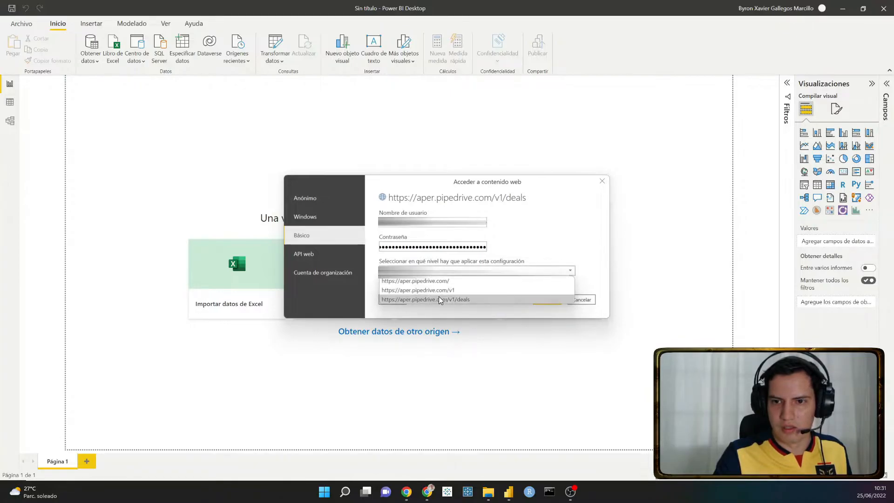
pyautogui.click(437, 299)
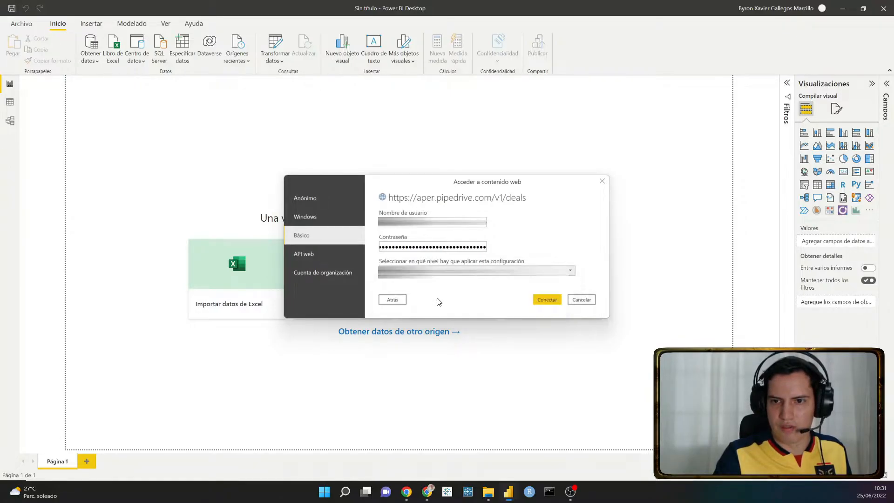
pyautogui.click(547, 300)
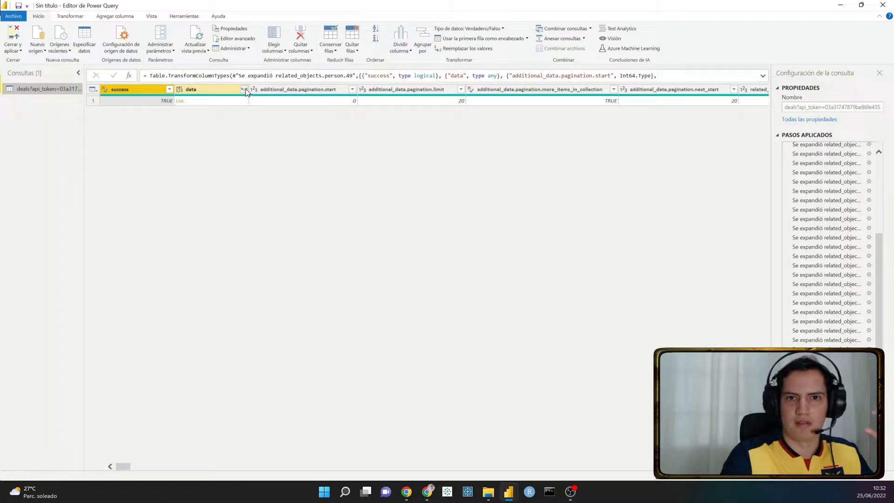
# - Review the deals query's applied steps that expand the additional_data and related_objects columns
pyautogui.scroll(5, 801, 208)
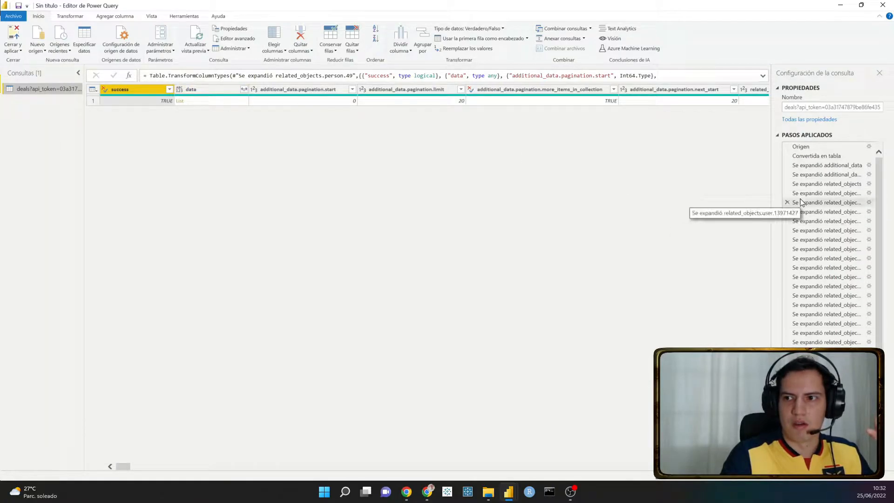
pyautogui.click(827, 164)
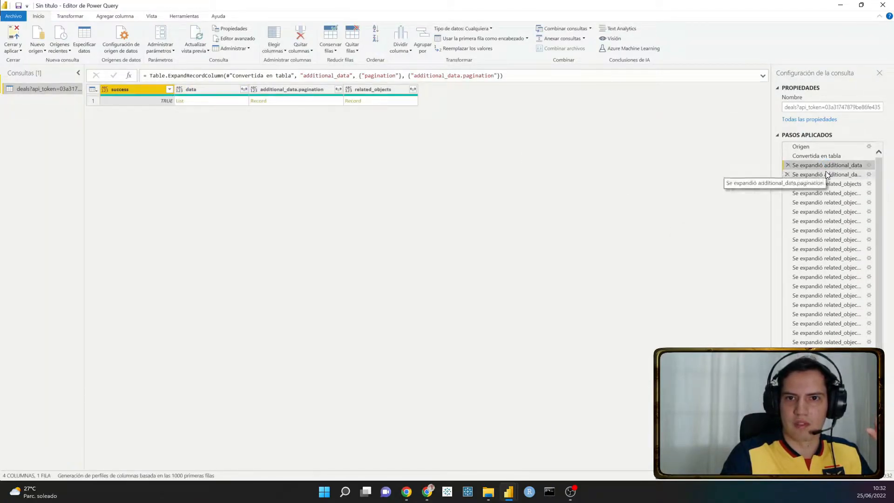
pyautogui.click(825, 173)
pyautogui.click(826, 184)
pyautogui.click(823, 192)
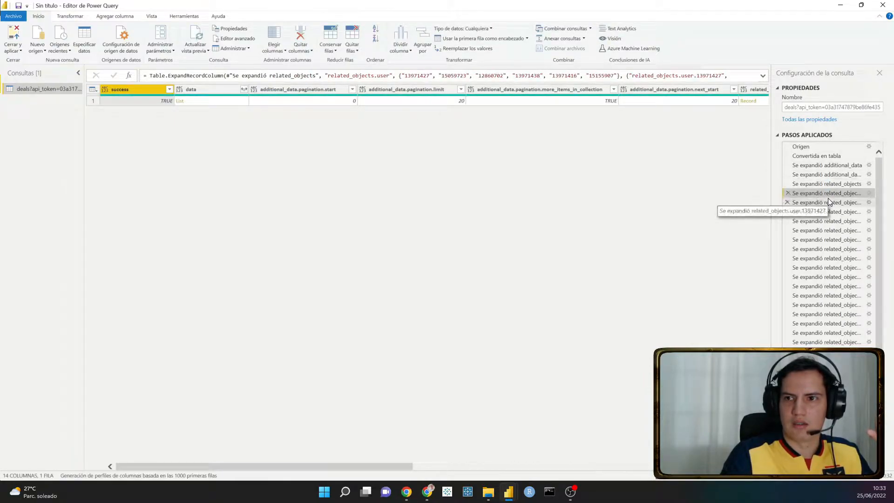
pyautogui.scroll(-3, 827, 198)
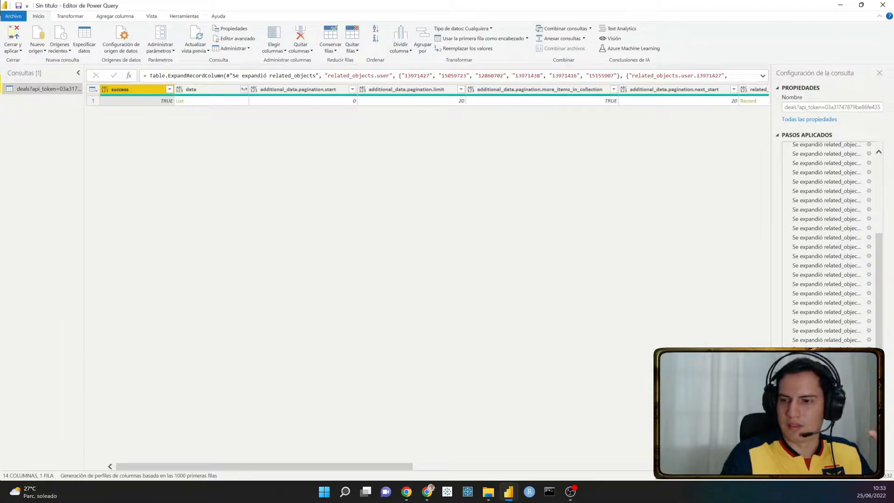
# - Return to the query's last applied step and expand the data list column into new rows
pyautogui.click(825, 452)
pyautogui.click(822, 461)
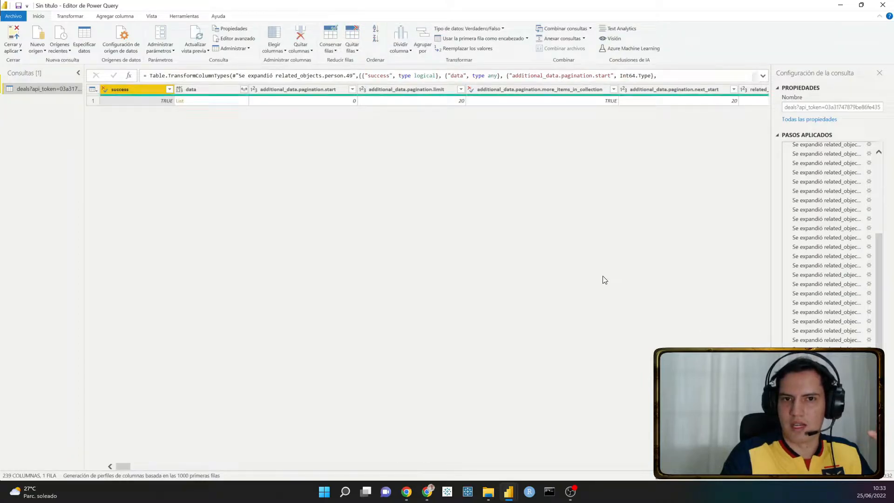
pyautogui.click(243, 92)
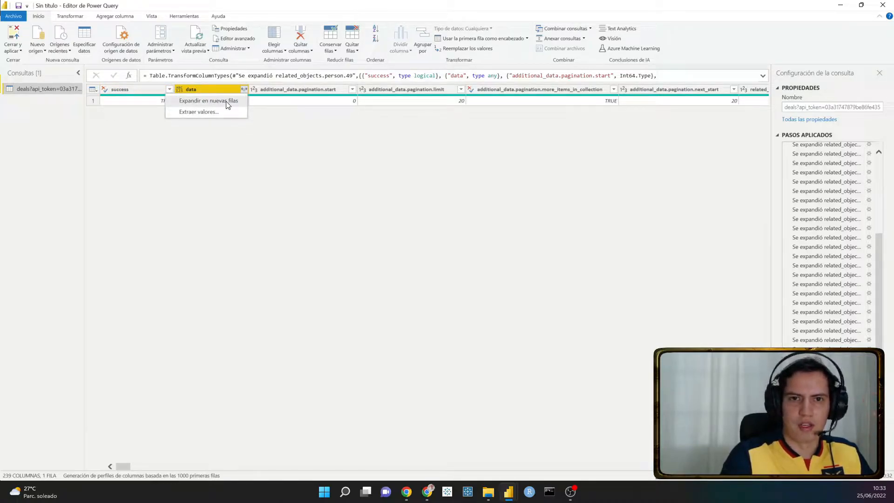
pyautogui.click(227, 102)
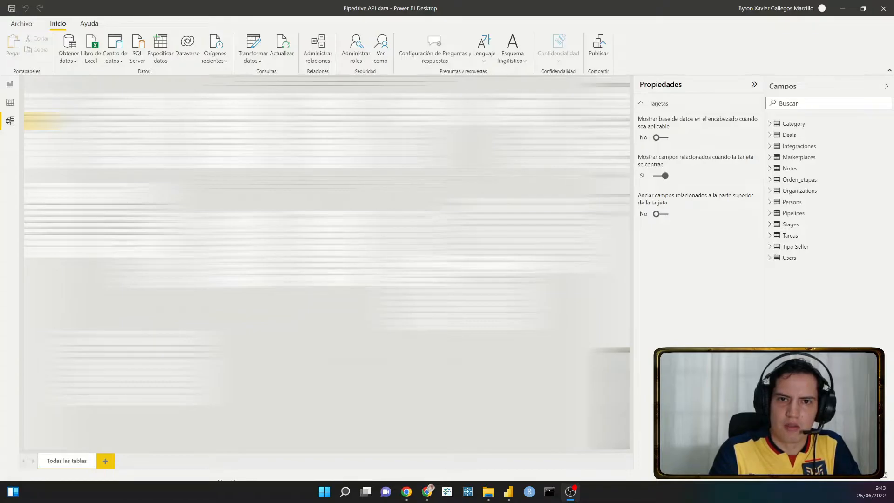
# - Switch to Chrome and review the Activity endpoint's columns and relationships on Synchub's Pipedrive data model page
pyautogui.click(428, 498)
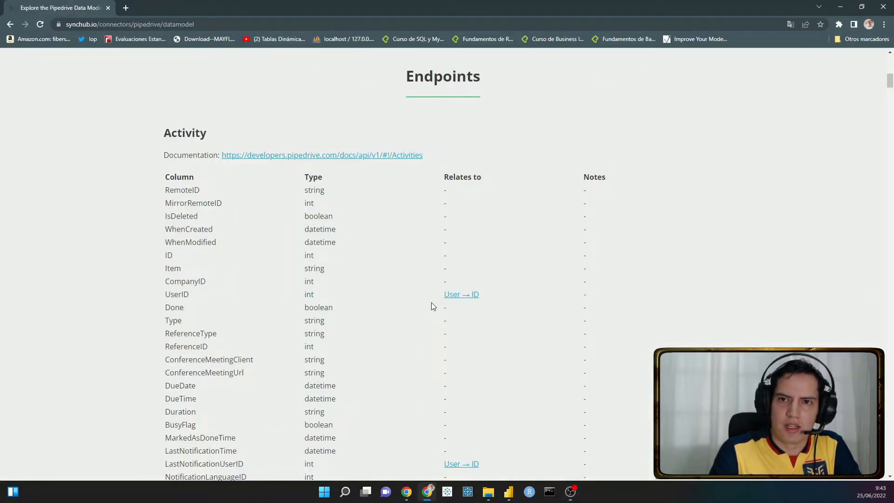
pyautogui.click(197, 23)
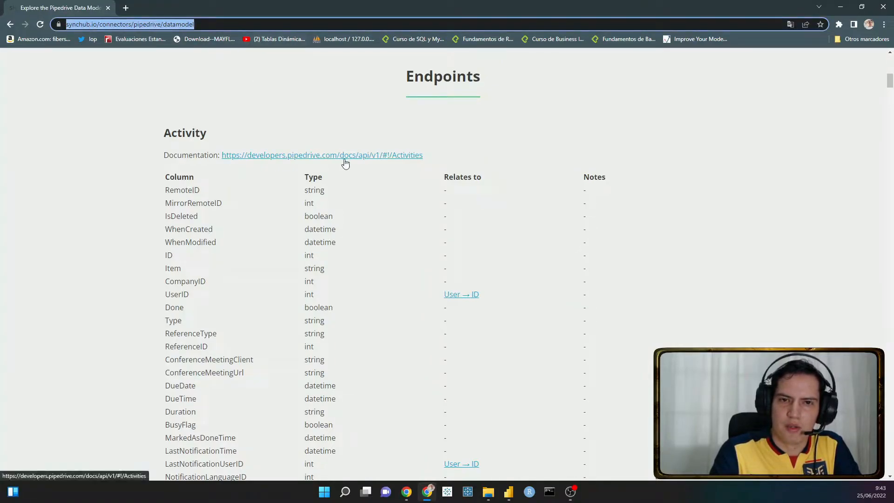
pyautogui.scroll(-1, 345, 162)
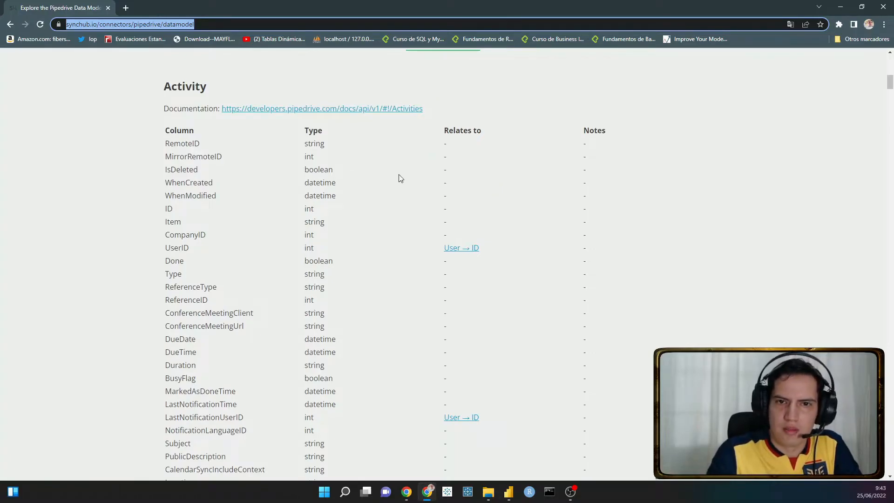
# - Examine which Activity endpoint columns relate to the User, Organization, Person, Deal and File tables
pyautogui.scroll(-2, 419, 173)
pyautogui.scroll(3, 395, 188)
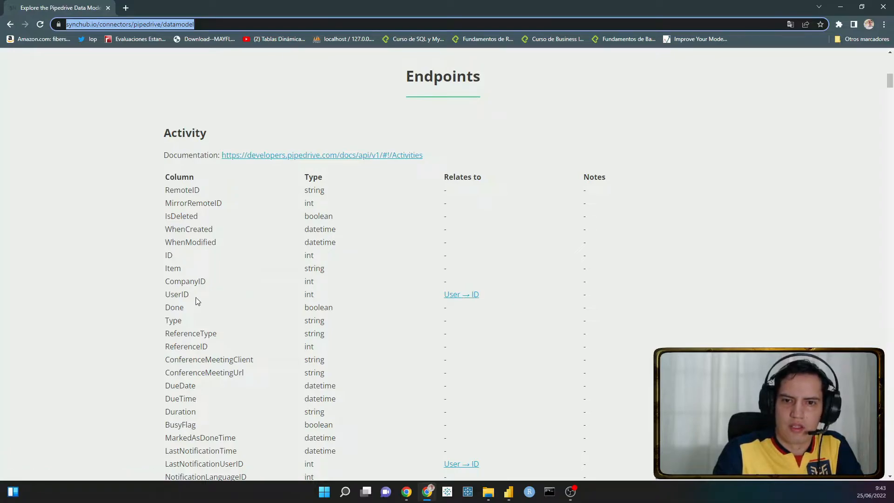
pyautogui.scroll(-4, 396, 279)
pyautogui.scroll(3, 426, 258)
pyautogui.moveTo(445, 129); pyautogui.dragTo(484, 129)
pyautogui.scroll(-3, 493, 216)
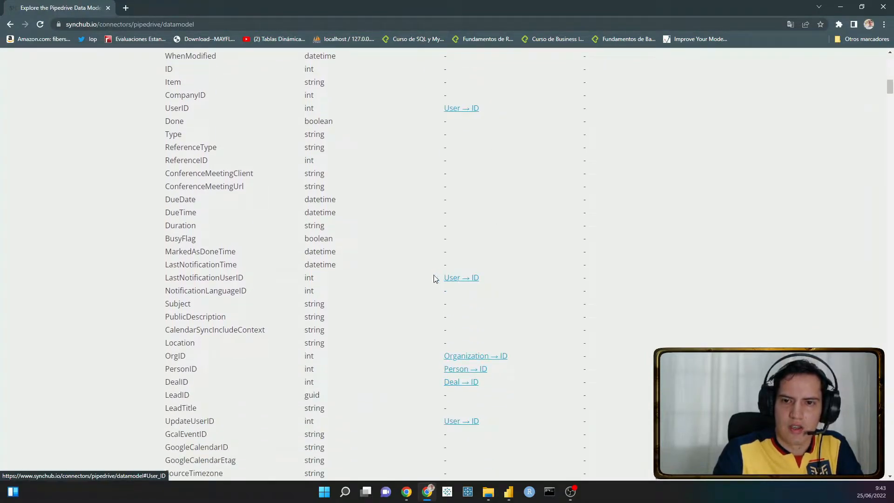
pyautogui.scroll(2, 514, 244)
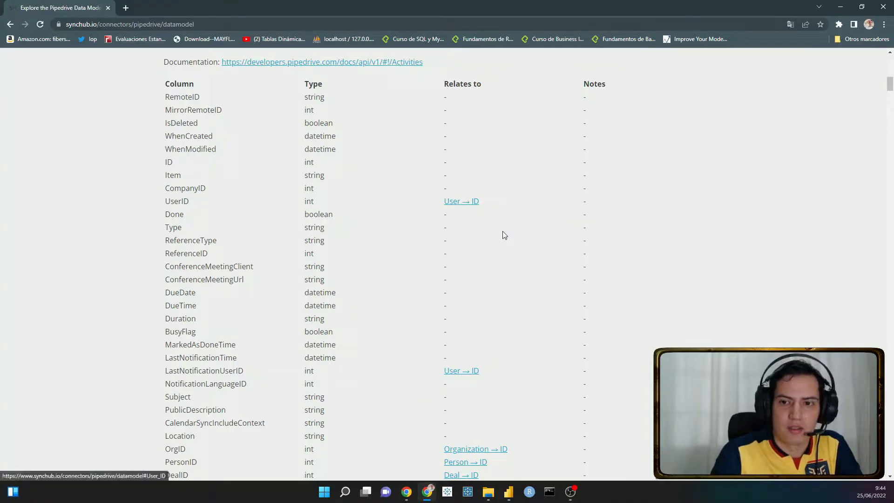
pyautogui.scroll(-5, 530, 256)
pyautogui.scroll(-10, 532, 248)
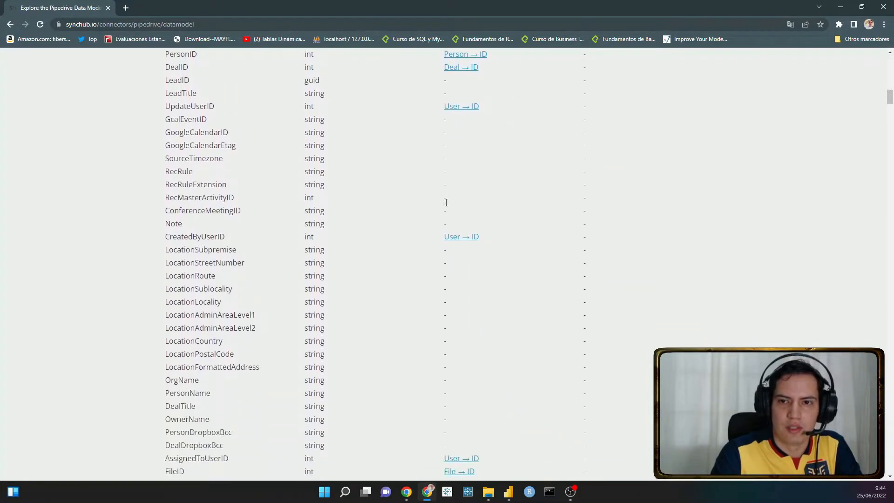
pyautogui.scroll(-10, 446, 203)
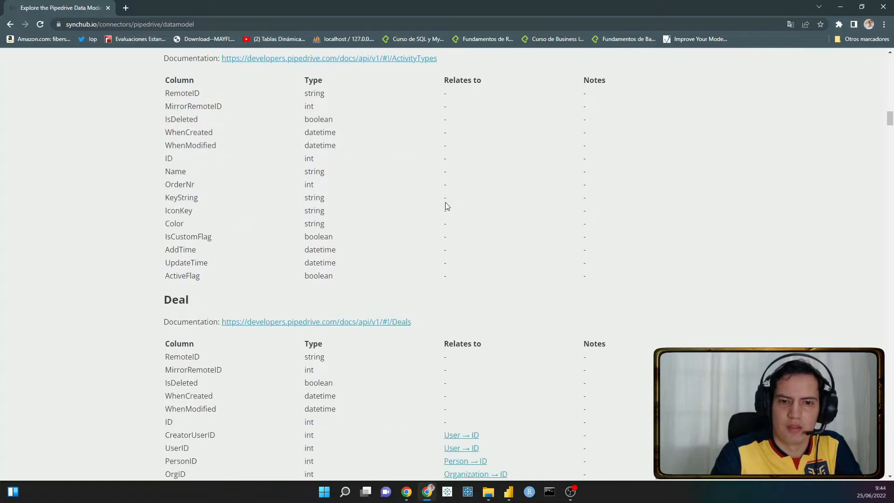
# - Examine the Deal endpoint's columns and its relationships to User, Person, Organization, Stage, Activity and Pipeline
pyautogui.scroll(-1, 444, 207)
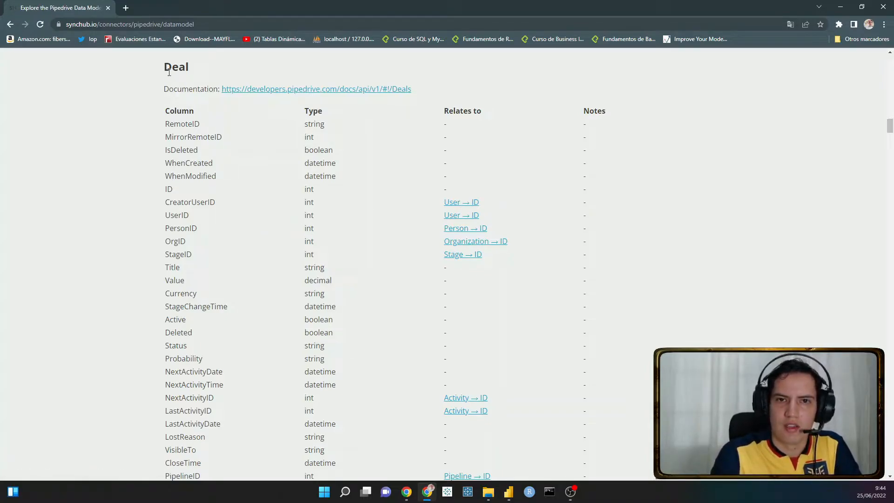
pyautogui.moveTo(165, 67); pyautogui.dragTo(202, 68)
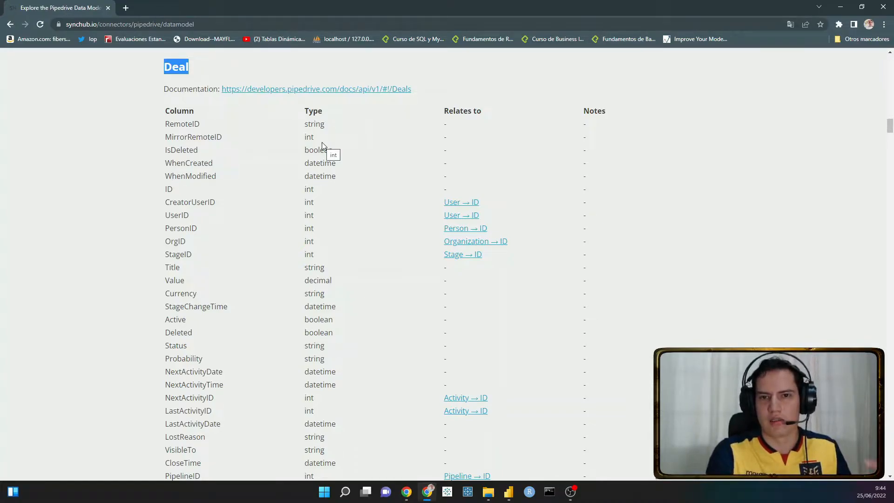
pyautogui.scroll(-1, 498, 228)
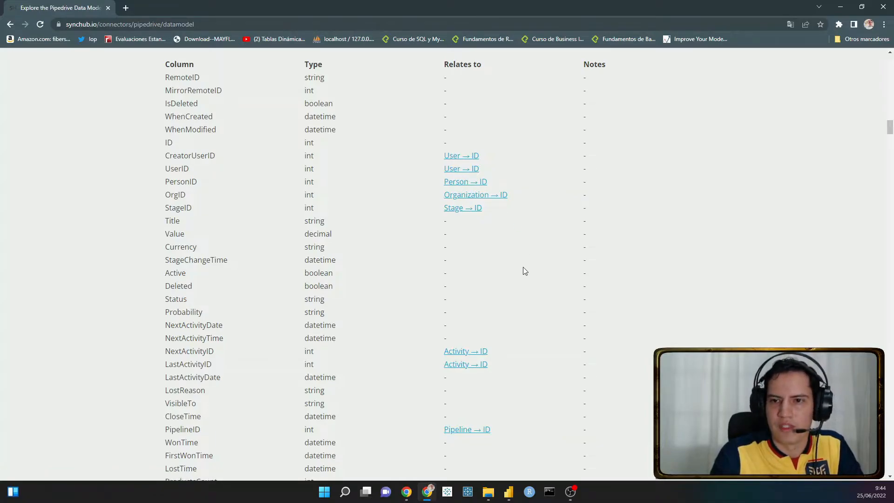
pyautogui.scroll(-2, 491, 279)
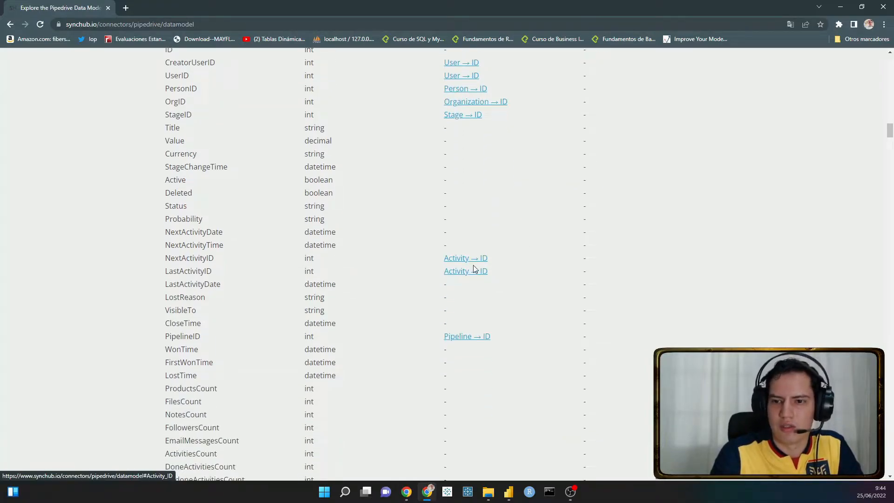
pyautogui.scroll(-3, 478, 267)
pyautogui.scroll(-5, 526, 269)
pyautogui.scroll(7, 440, 190)
pyautogui.scroll(-10, 467, 241)
pyautogui.scroll(4, 470, 242)
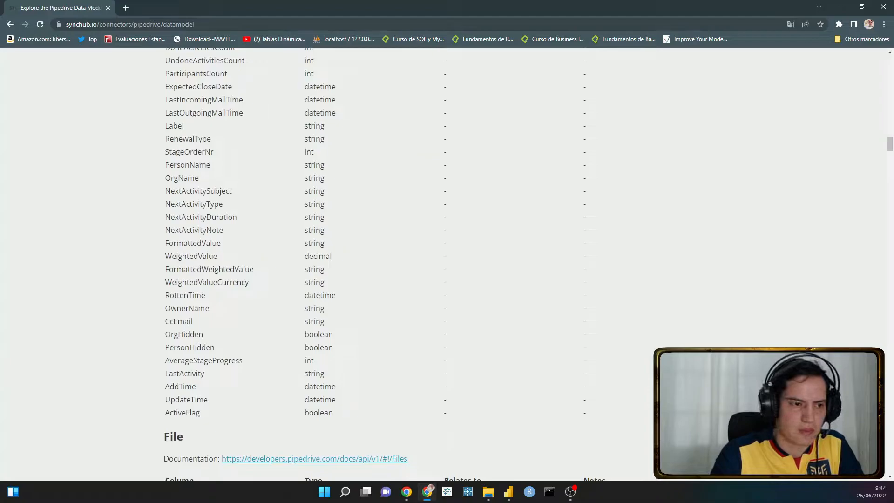
# - Switch to Power BI Desktop, open the Power Query Editor for the Pipedrive API data file and display the Deals query
pyautogui.click(508, 492)
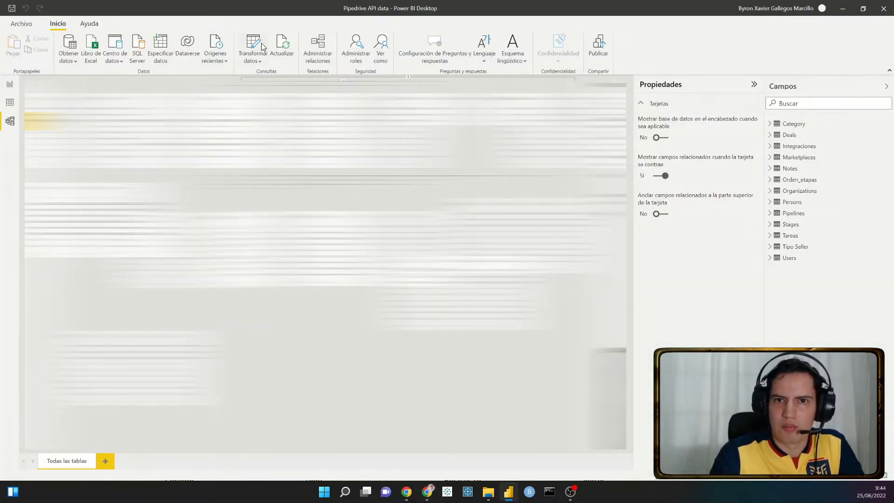
pyautogui.click(247, 58)
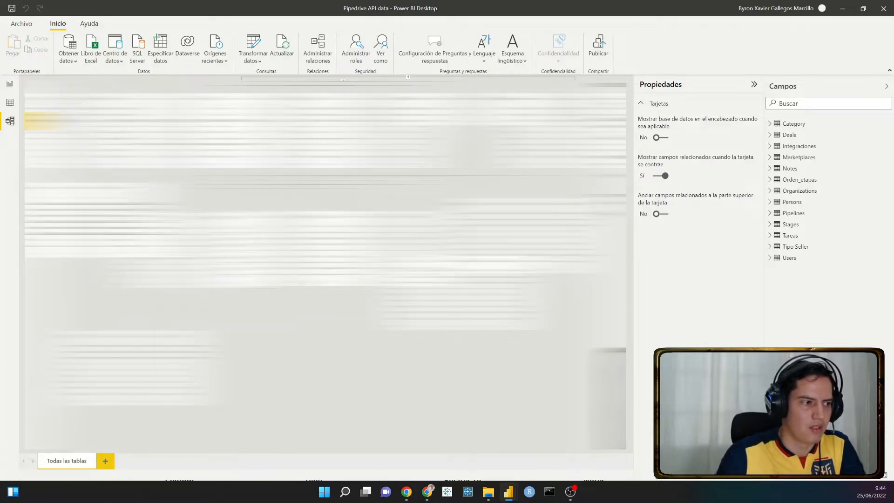
pyautogui.moveTo(0, 18); pyautogui.dragTo(363, 103)
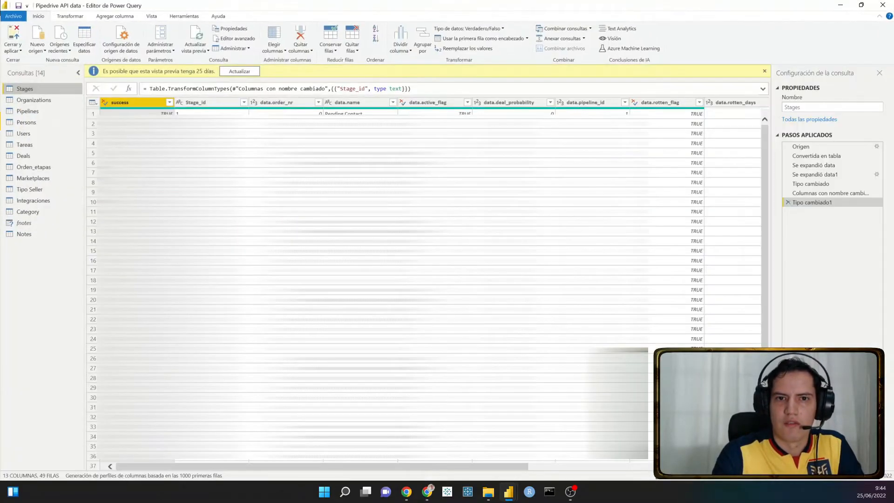
pyautogui.click(24, 157)
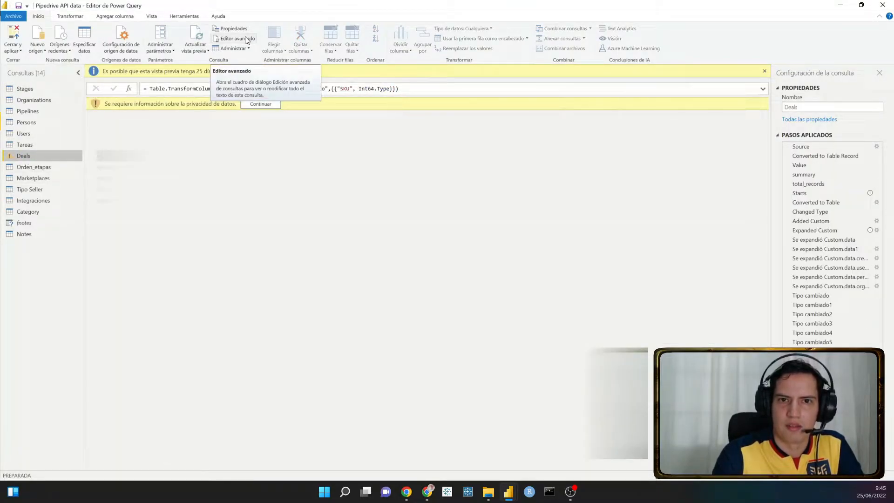
# - Set the web source's privacy level to Privado for the Deals query and save it
pyautogui.click(264, 106)
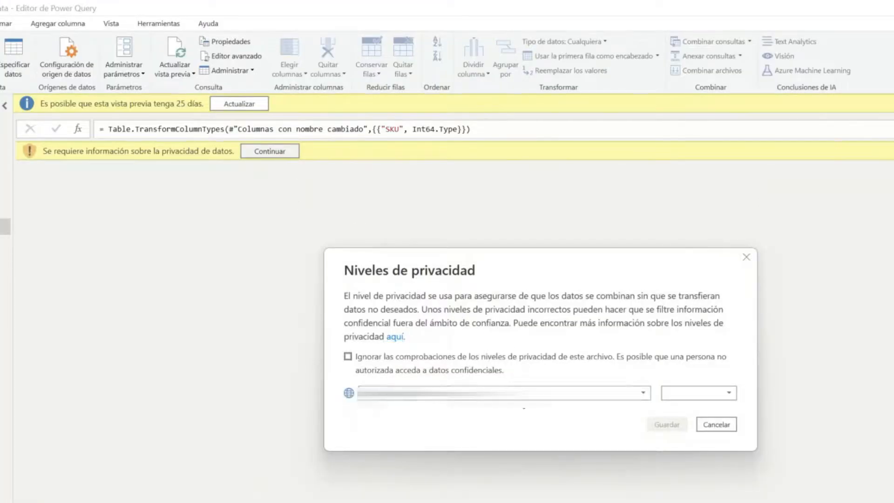
pyautogui.click(517, 392)
pyautogui.click(477, 431)
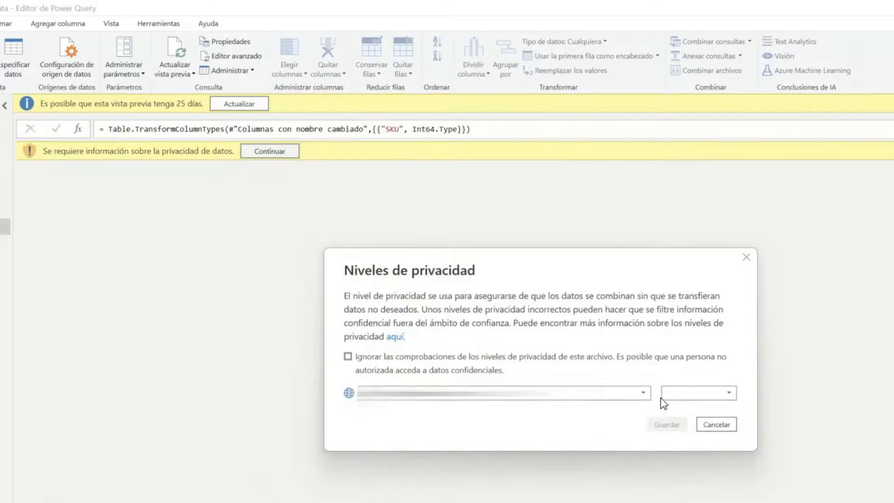
pyautogui.click(674, 394)
pyautogui.click(700, 419)
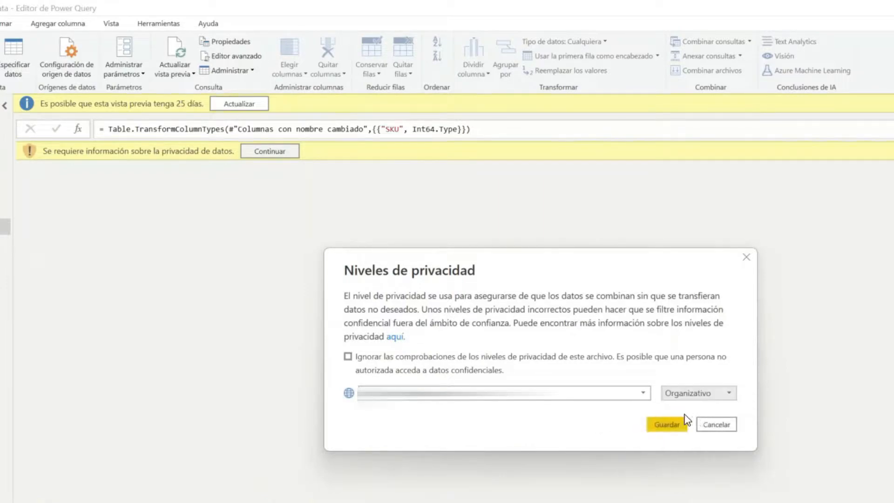
pyautogui.click(682, 394)
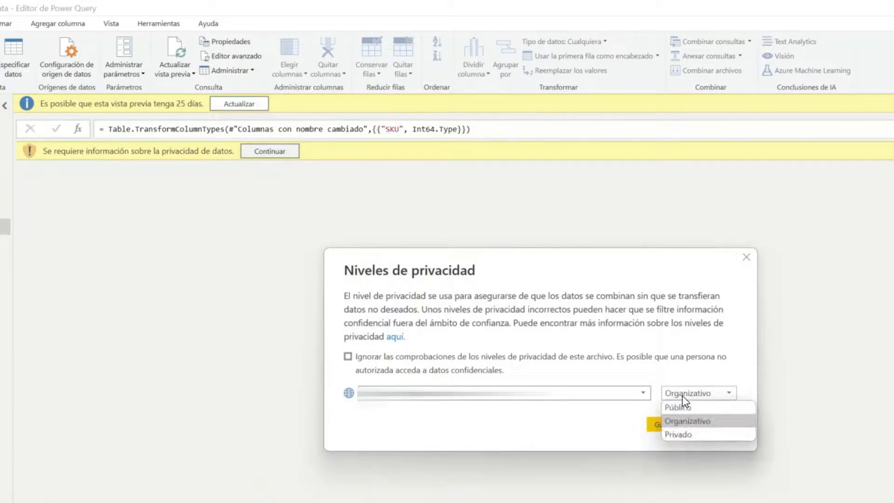
pyautogui.click(674, 432)
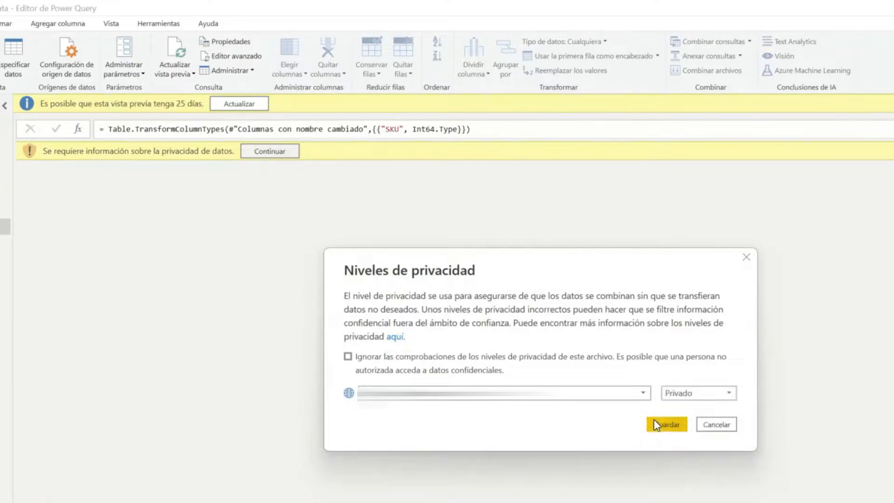
pyautogui.click(656, 424)
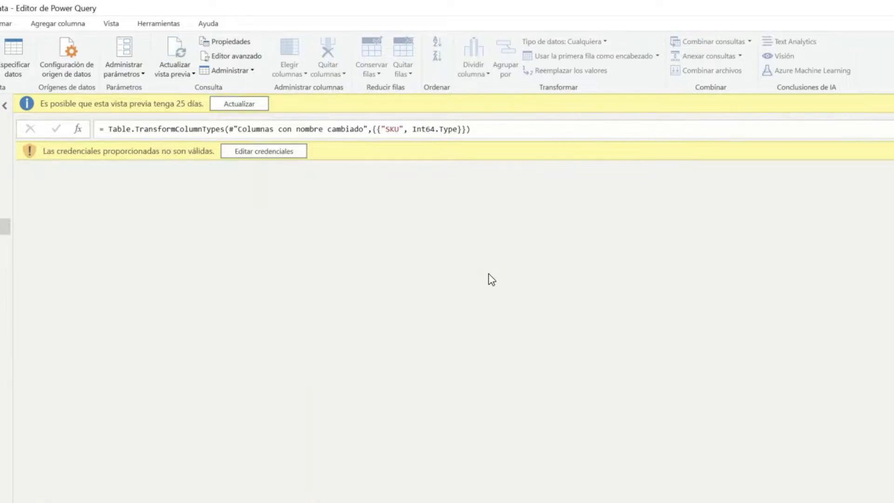
# - Edit the Deals source credentials with Básico authentication and copy the API token from Pipedrive's personal preferences in Chrome
pyautogui.click(300, 153)
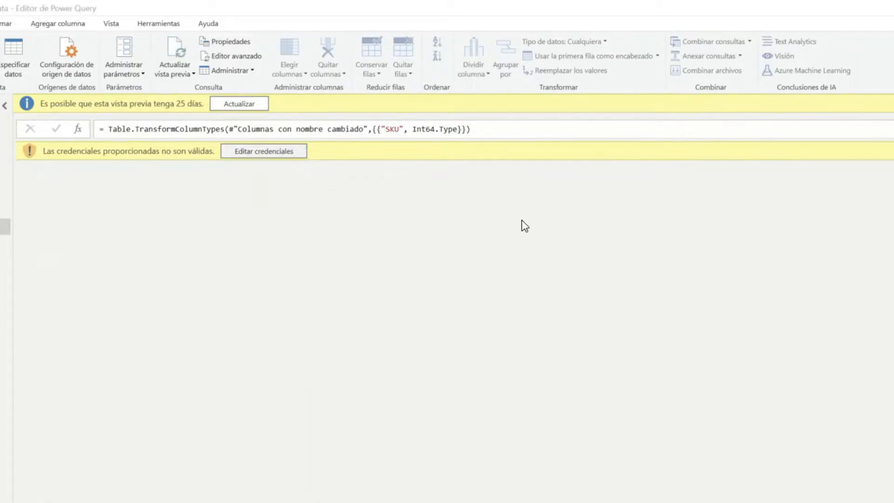
pyautogui.click(386, 338)
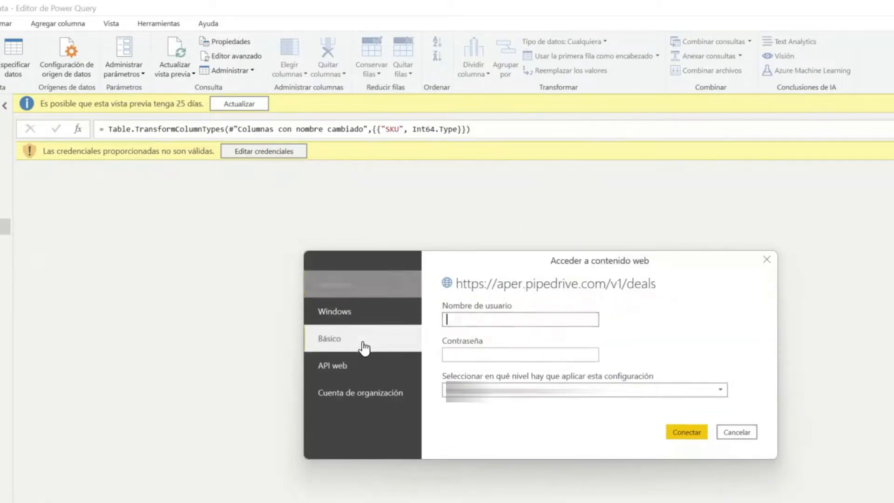
pyautogui.click(536, 321)
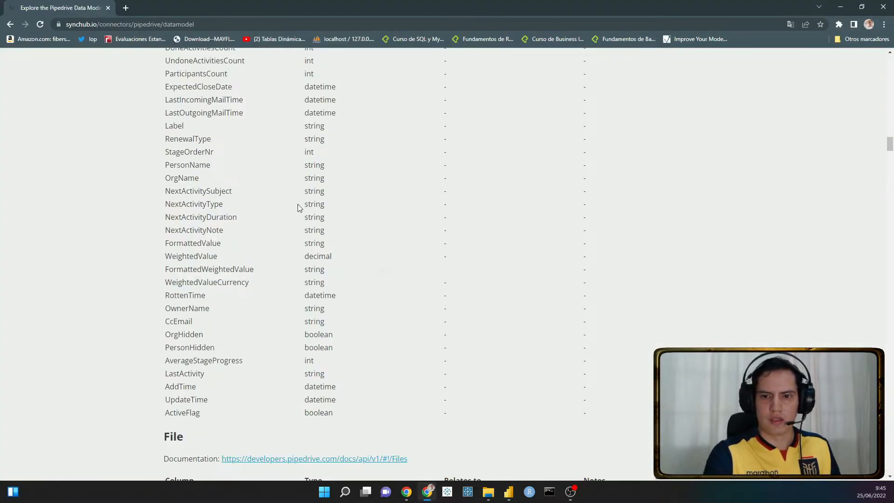
pyautogui.hotkey('alt', 'Tab')
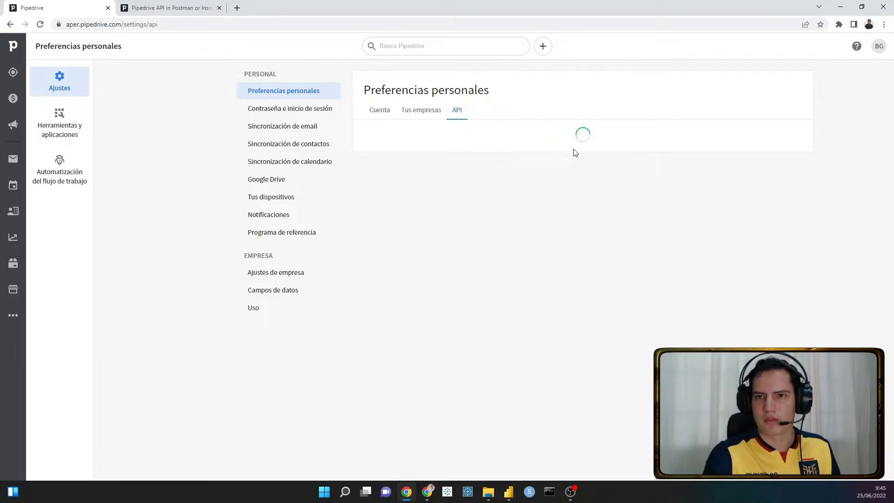
pyautogui.click(557, 166)
# - Return to Power Query, paste the API token into the credentials' password field, choose the level the settings apply to and connect
pyautogui.click(509, 493)
pyautogui.click(558, 444)
pyautogui.press('Tab')
pyautogui.hotkey('ctrl', 'v')
pyautogui.click(472, 268)
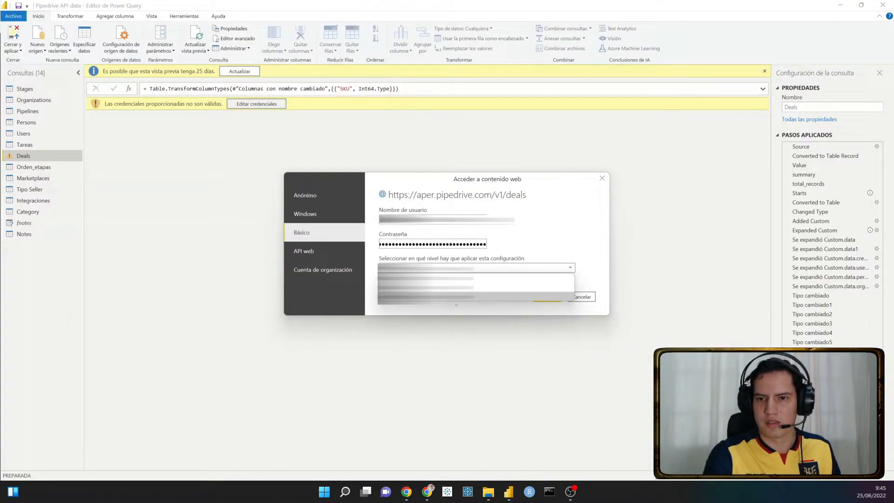
pyautogui.click(471, 267)
pyautogui.click(545, 296)
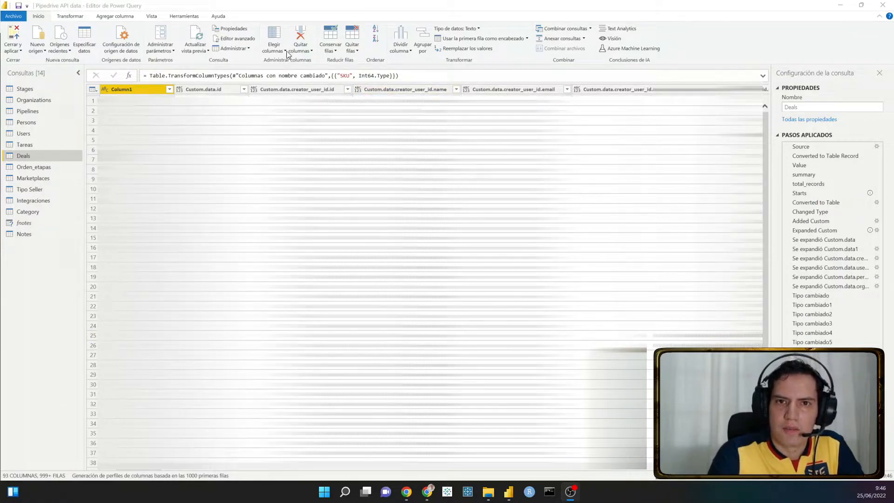
# - Open the Deals query code in the Advanced Editor and examine the Source request's URL and its limit, start and get_summary parameters
pyautogui.click(240, 38)
pyautogui.click(241, 37)
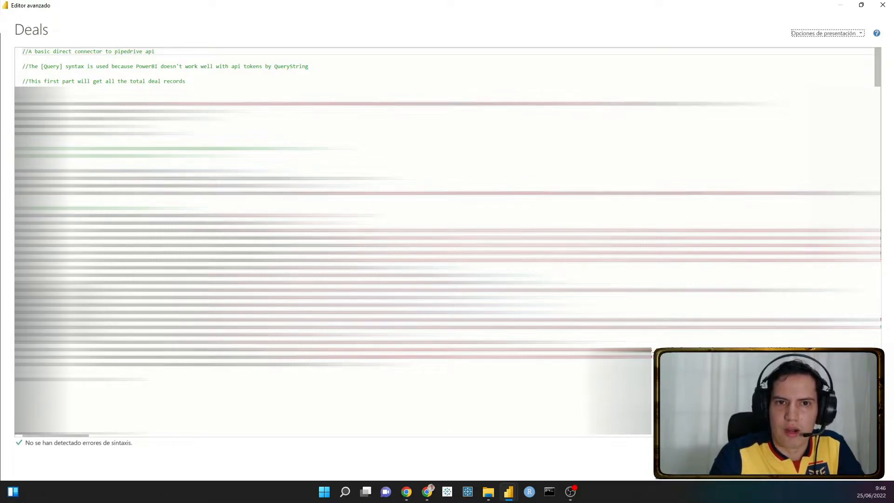
pyautogui.moveTo(136, 104); pyautogui.dragTo(391, 108)
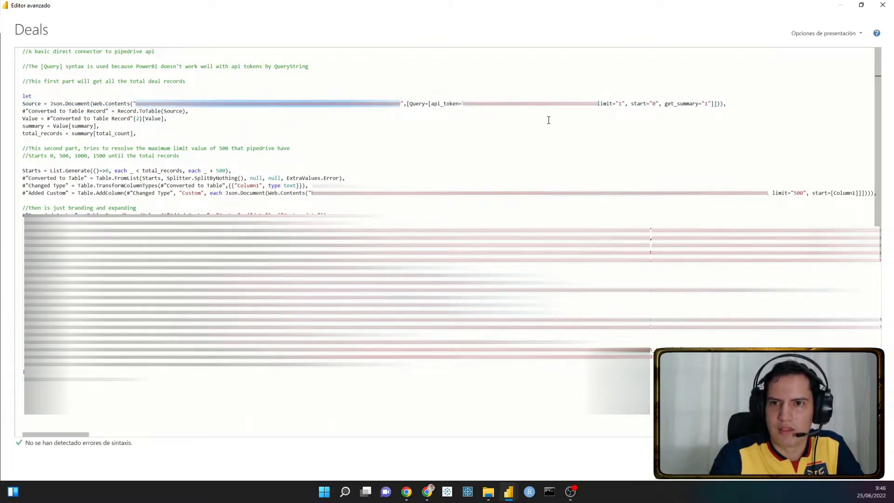
pyautogui.click(612, 103)
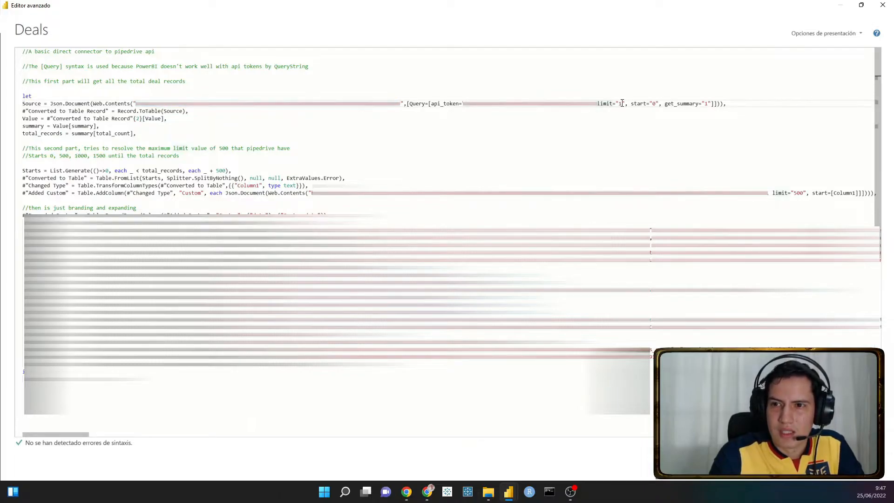
pyautogui.doubleClick(654, 103)
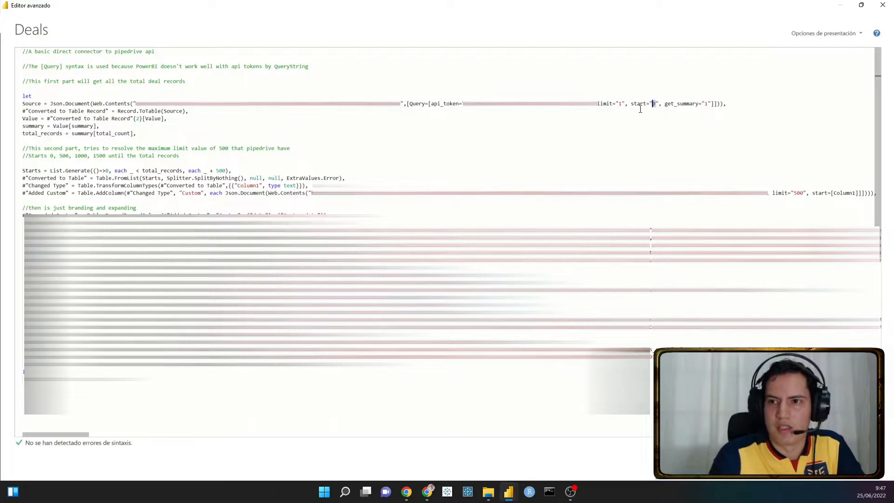
pyautogui.doubleClick(620, 103)
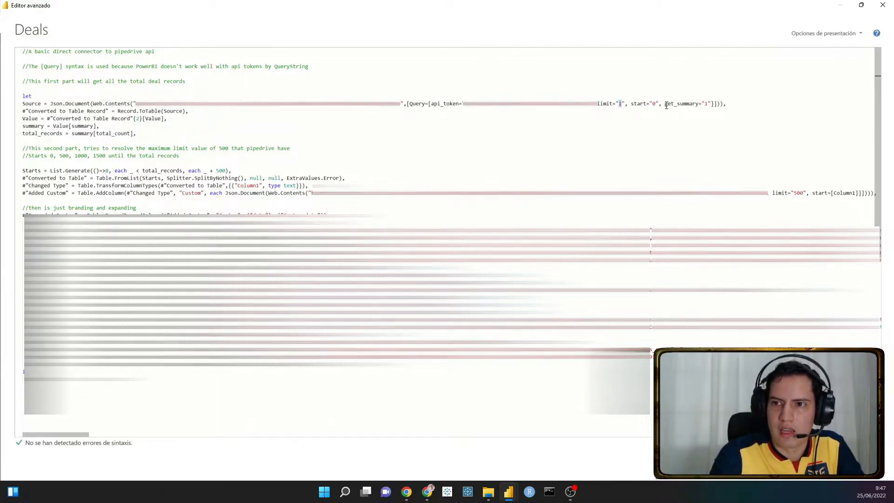
pyautogui.moveTo(664, 103); pyautogui.dragTo(710, 100)
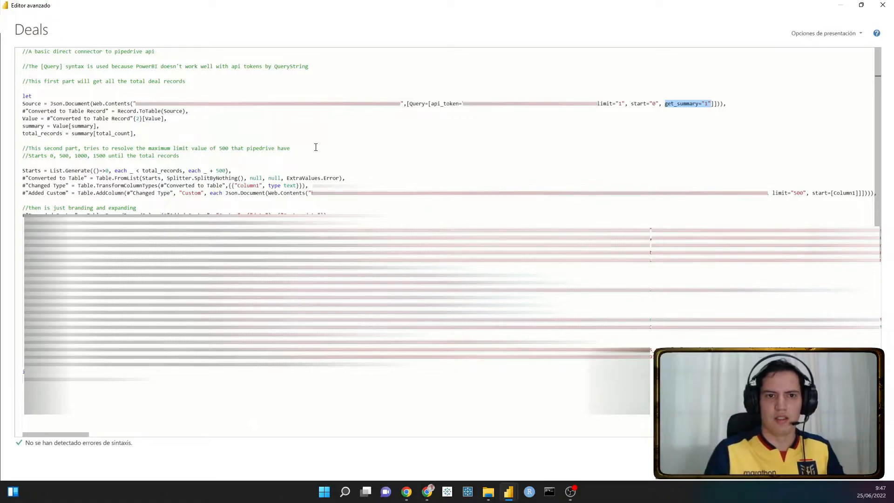
# - Examine the total_count value behind total_records and the 500-record increment in the Starts list
pyautogui.moveTo(94, 133); pyautogui.dragTo(134, 132)
pyautogui.doubleClick(133, 132)
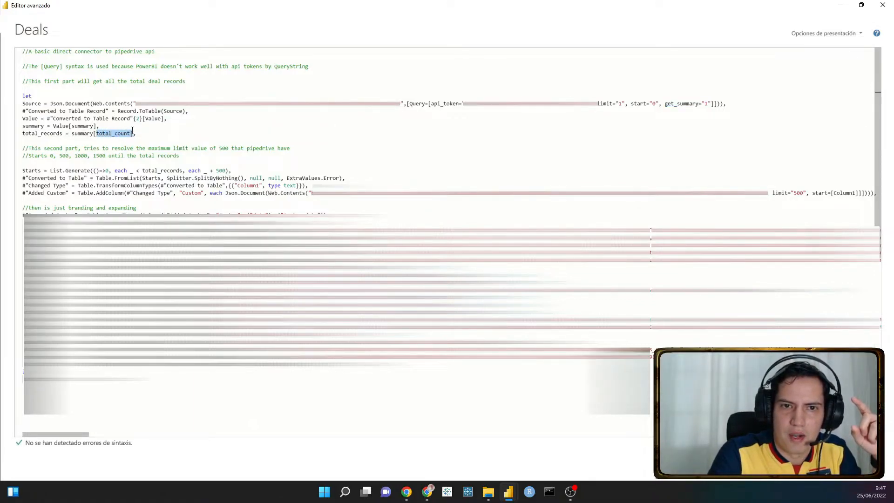
pyautogui.click(147, 137)
pyautogui.moveTo(146, 138); pyautogui.dragTo(23, 97)
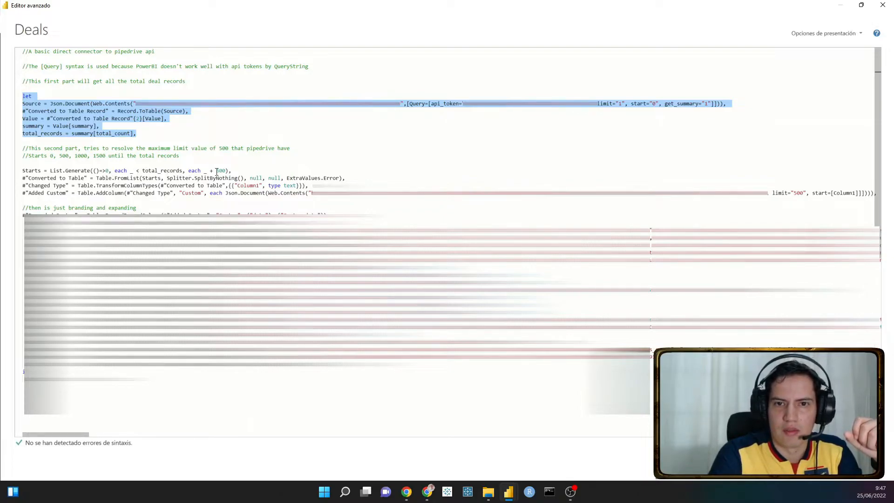
pyautogui.moveTo(216, 171); pyautogui.dragTo(223, 171)
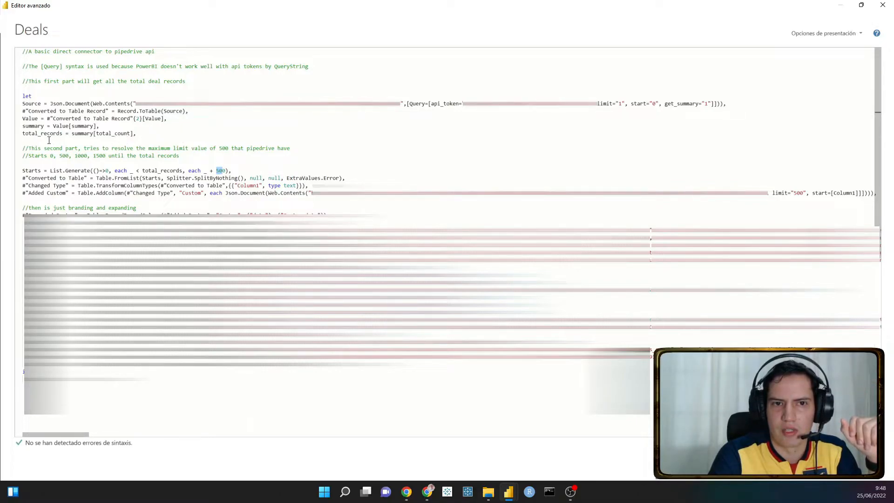
# - Examine the Deals code from total_records through the Starts list to the paginated Added Custom request with limit 500
pyautogui.moveTo(62, 134); pyautogui.dragTo(16, 135)
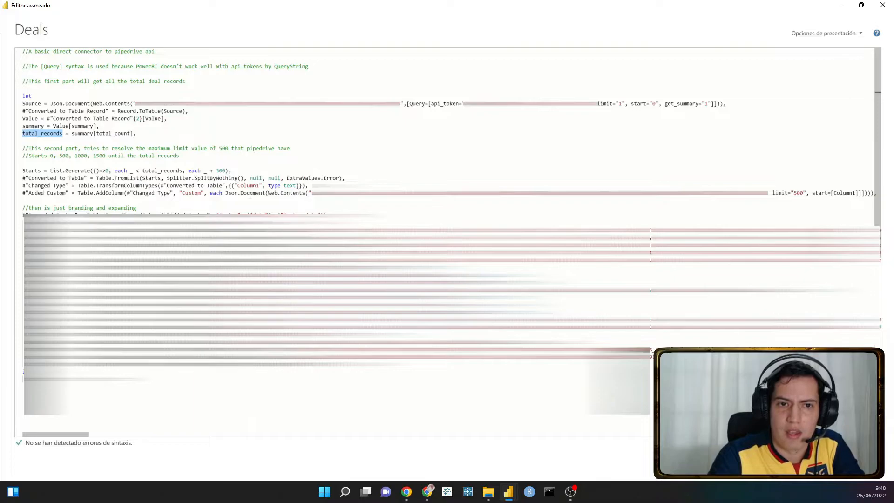
pyautogui.click(23, 96)
pyautogui.moveTo(23, 96); pyautogui.dragTo(867, 198)
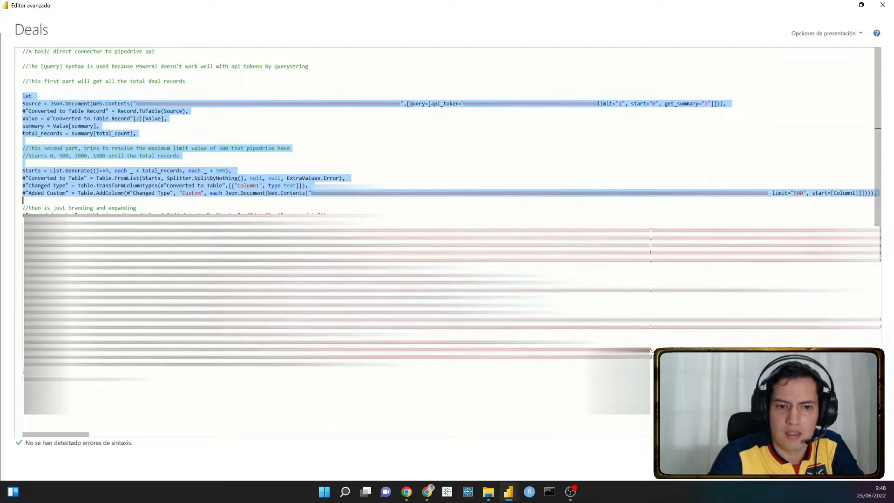
pyautogui.click(23, 374)
pyautogui.click(42, 201)
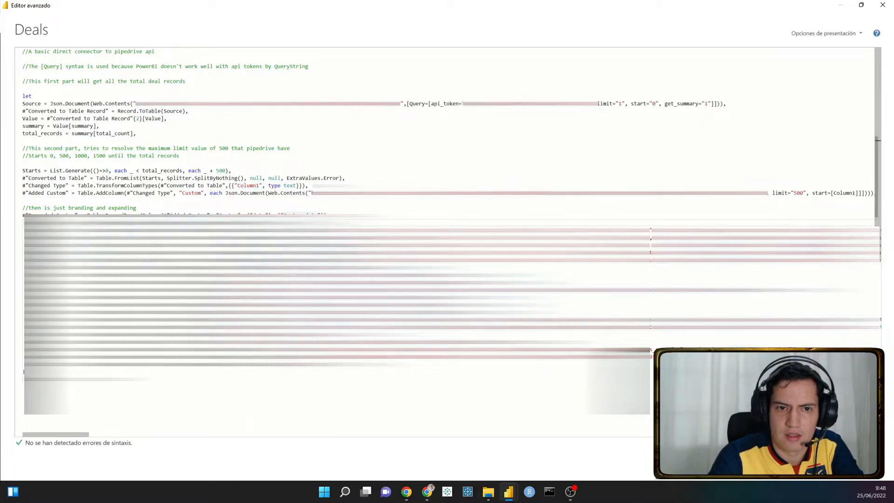
# - Examine the branding and expanding code that follows in the Deals query and close the Advanced Editor
pyautogui.moveTo(24, 222); pyautogui.dragTo(326, 223)
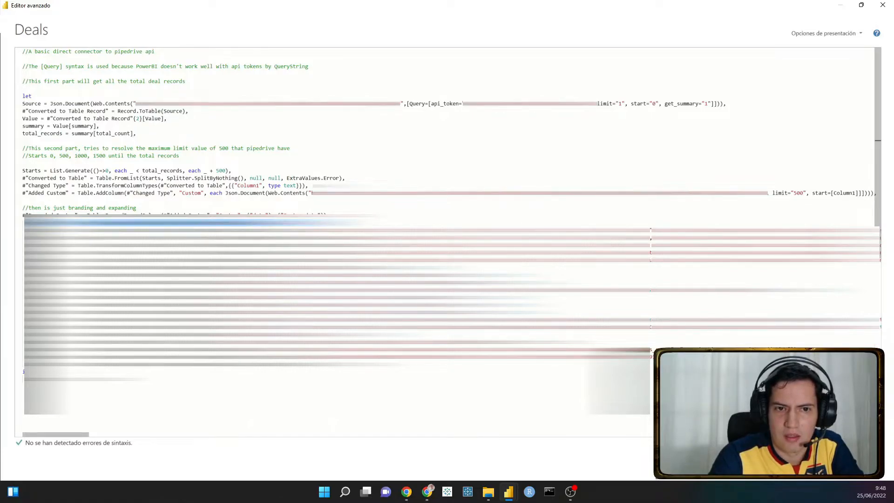
pyautogui.moveTo(27, 230); pyautogui.dragTo(359, 364)
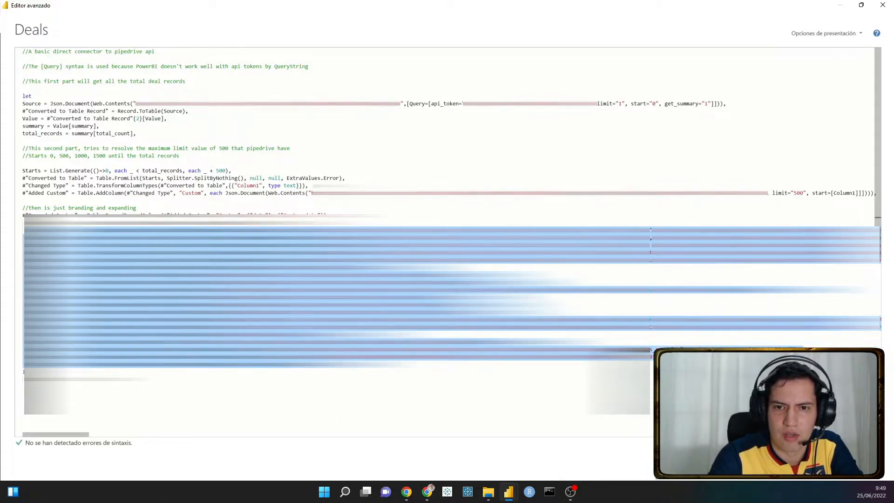
pyautogui.click(358, 364)
pyautogui.moveTo(330, 223); pyautogui.dragTo(22, 95)
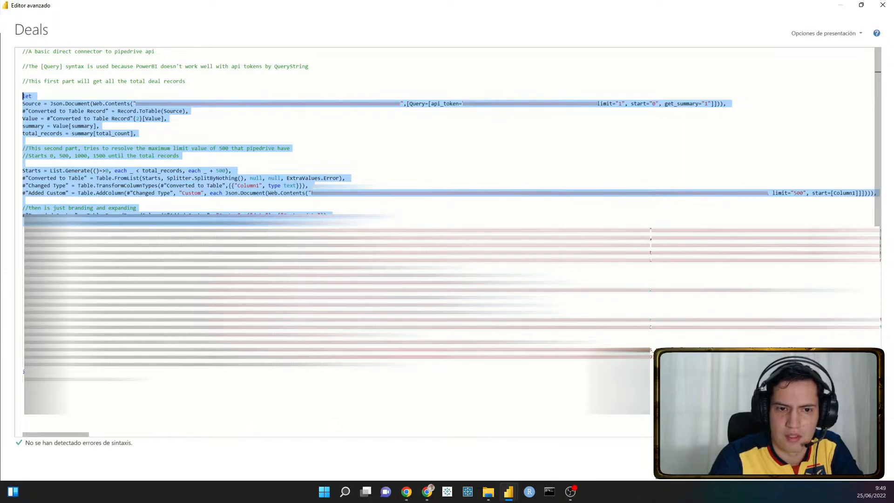
pyautogui.click(347, 382)
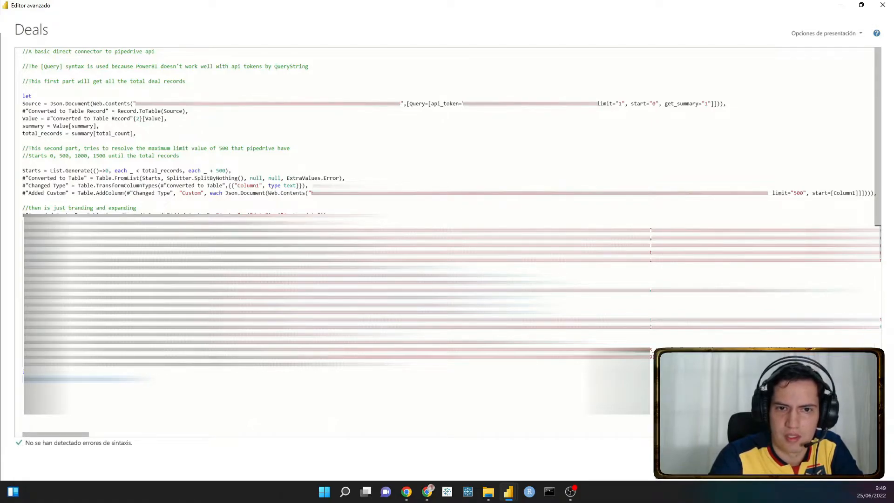
pyautogui.click(75, 223)
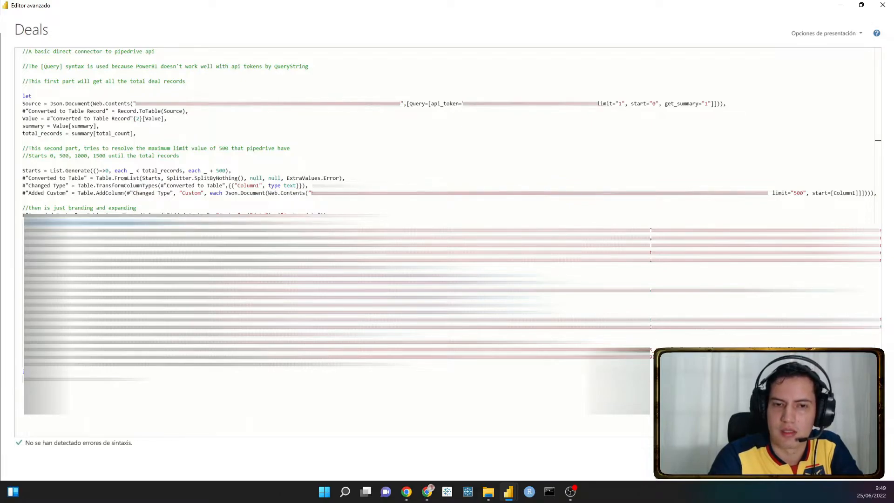
pyautogui.click(857, 464)
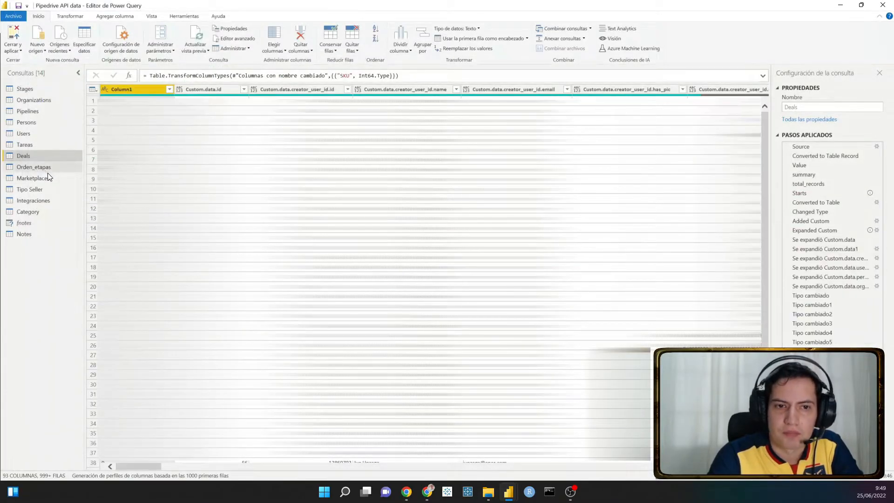
# - Look at the Notes query, open the fnotes function in the Advanced Editor and examine the Origen request's URL and query record
pyautogui.click(41, 233)
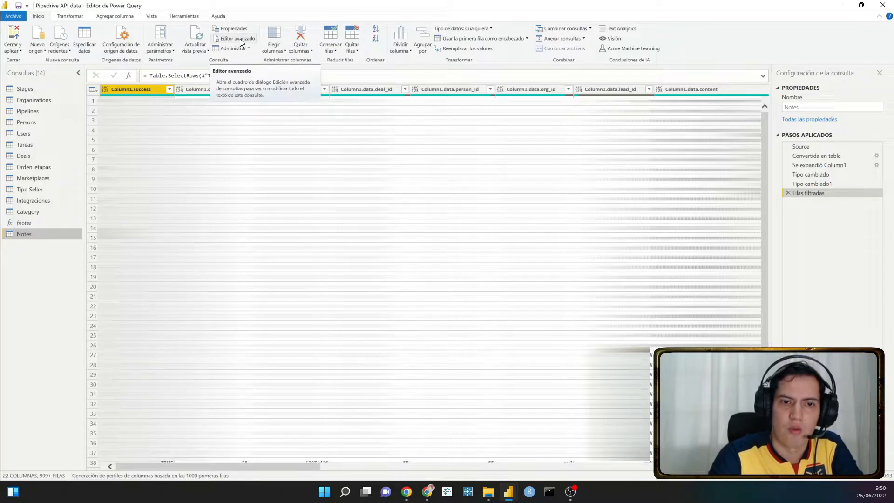
pyautogui.click(29, 225)
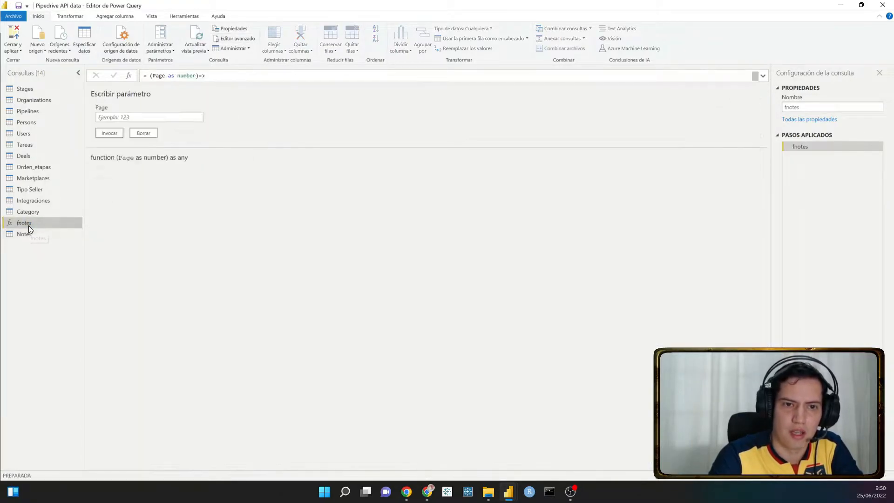
pyautogui.click(246, 38)
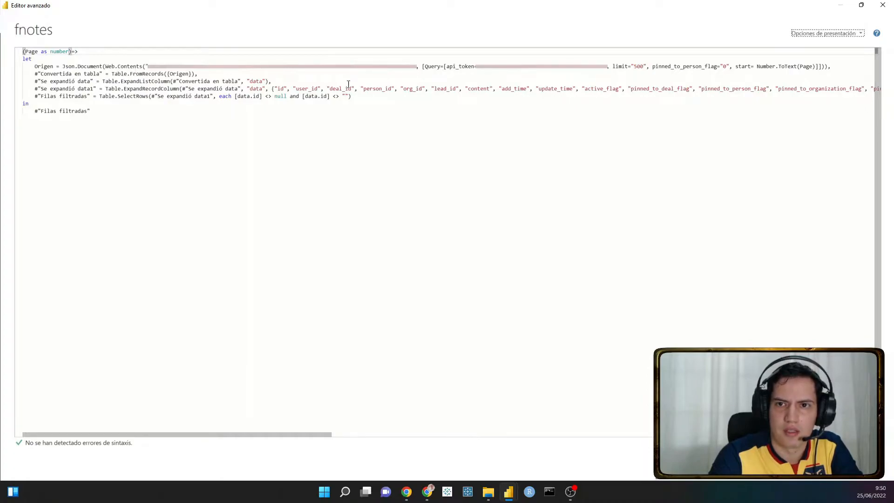
pyautogui.moveTo(422, 66); pyautogui.dragTo(815, 67)
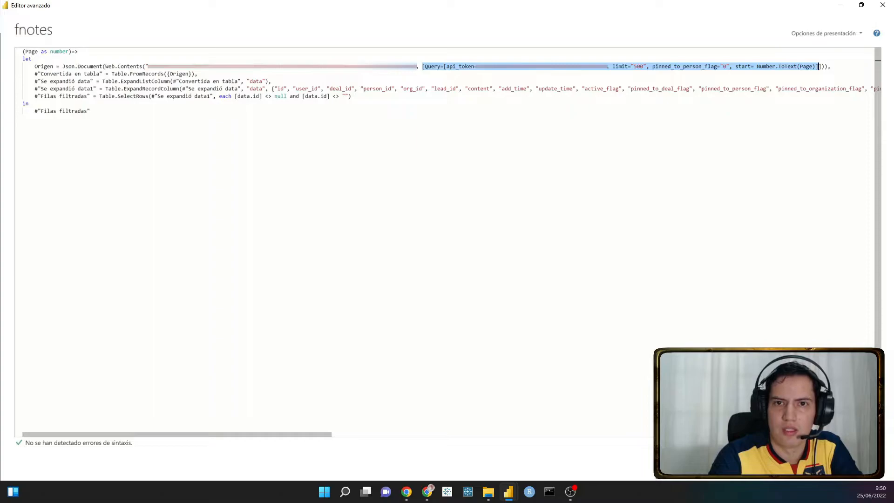
pyautogui.moveTo(147, 66); pyautogui.dragTo(421, 65)
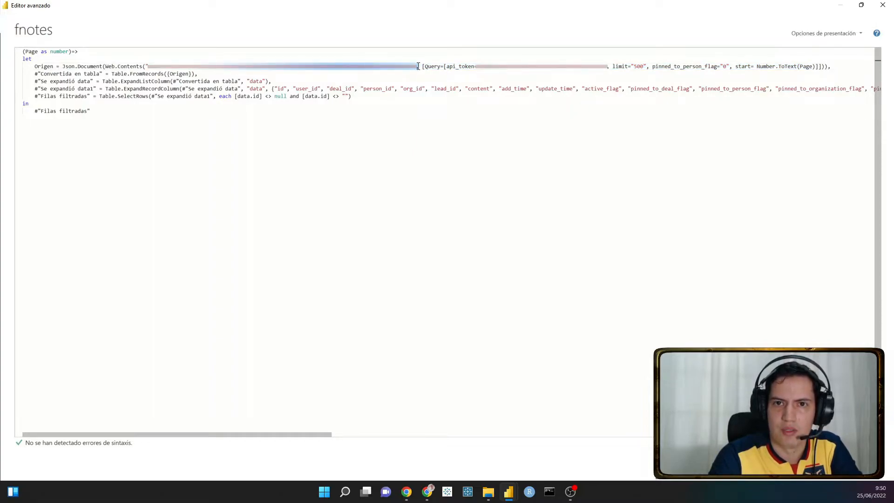
pyautogui.click(419, 66)
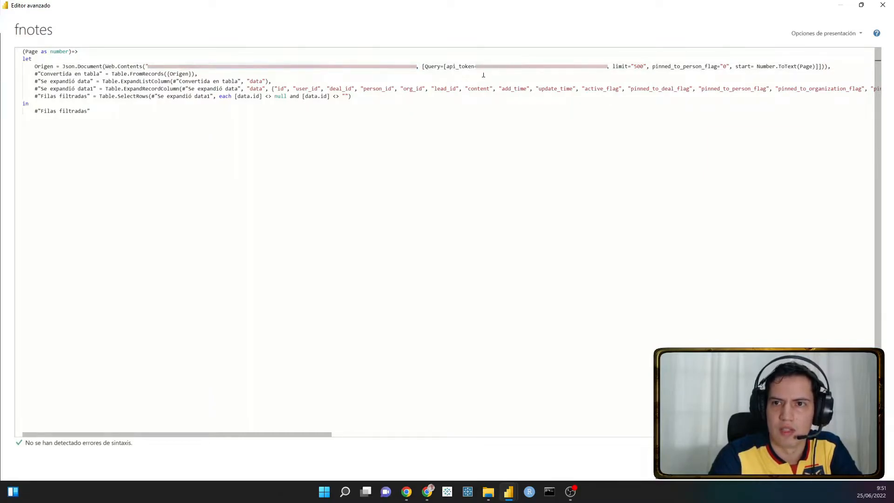
# - Examine the api_token, limit and pinned_to_person_flag parameters in the fnotes Origen request
pyautogui.moveTo(421, 66); pyautogui.dragTo(603, 73)
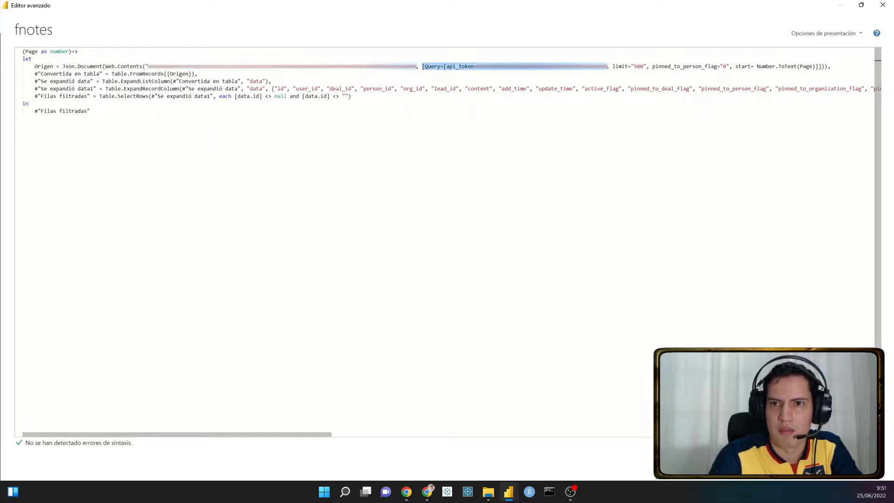
pyautogui.click(460, 66)
pyautogui.click(447, 66)
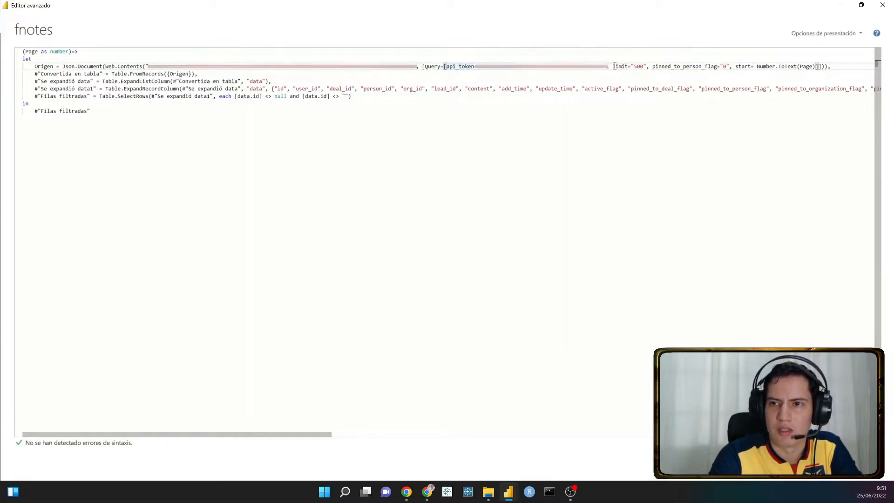
pyautogui.moveTo(612, 66); pyautogui.dragTo(738, 66)
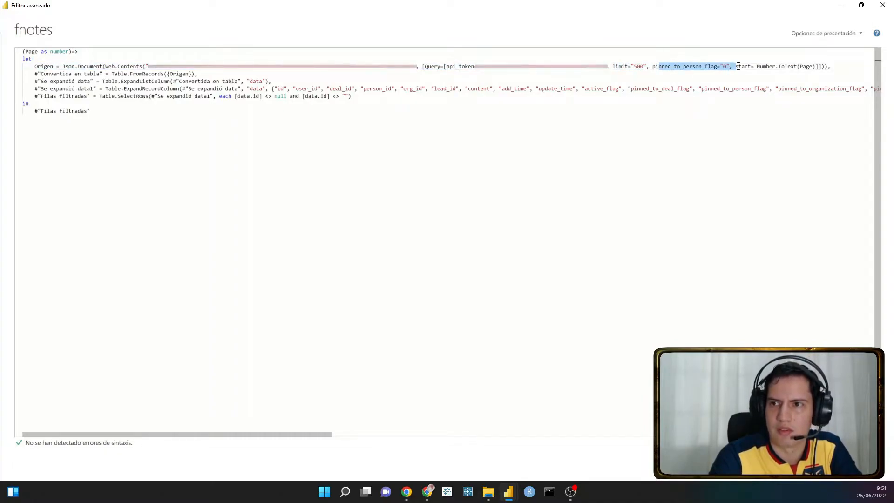
pyautogui.click(726, 66)
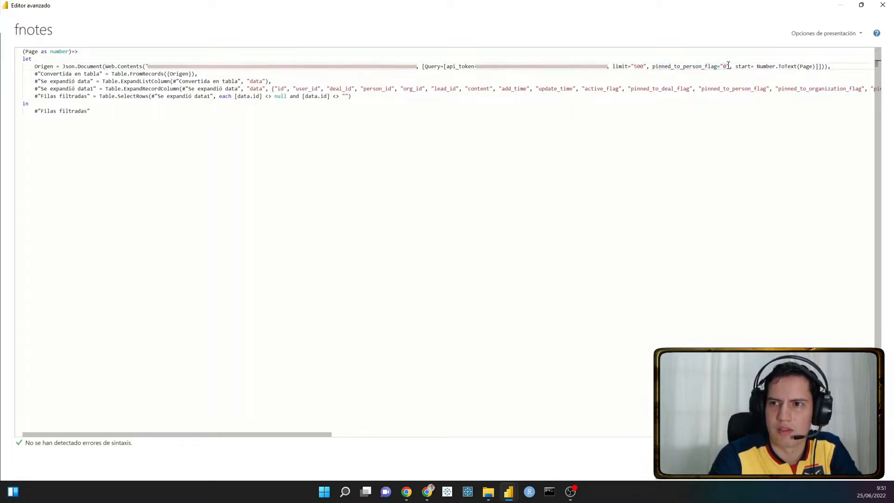
pyautogui.moveTo(729, 66); pyautogui.dragTo(681, 66)
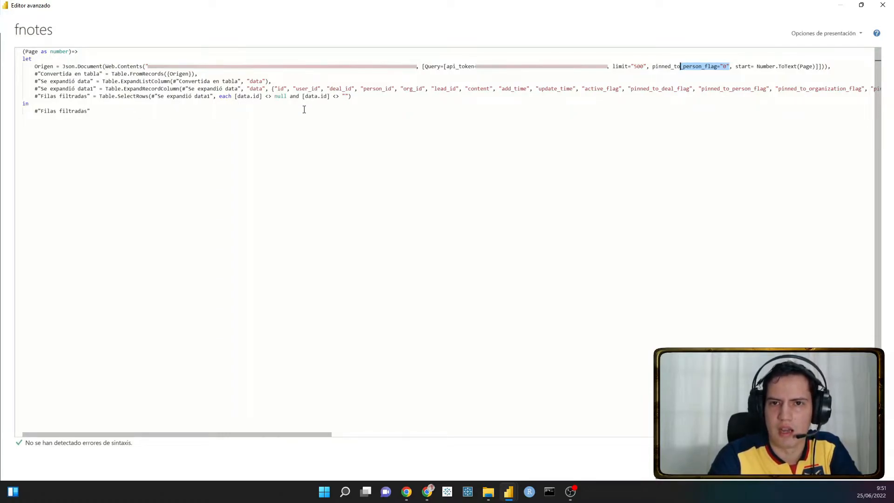
# - Review the fnotes function from its Page parameter to the Filas filtradas step and close the Advanced Editor
pyautogui.moveTo(363, 95); pyautogui.dragTo(19, 44)
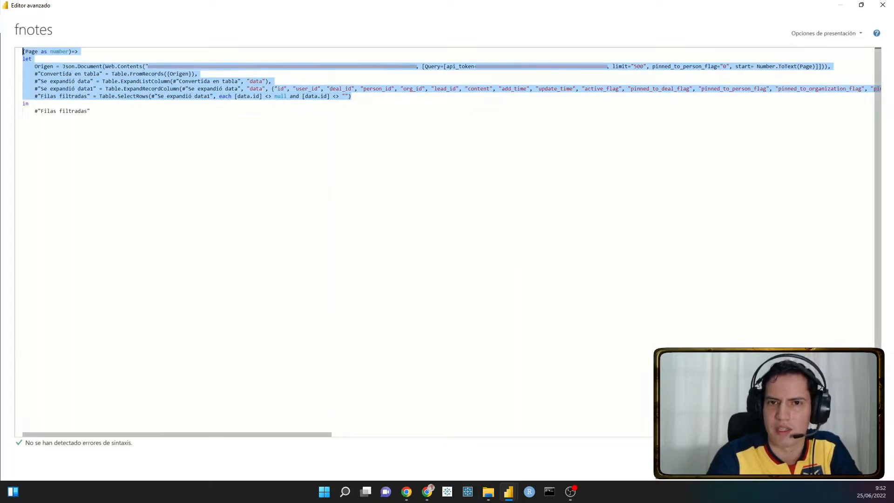
pyautogui.click(390, 97)
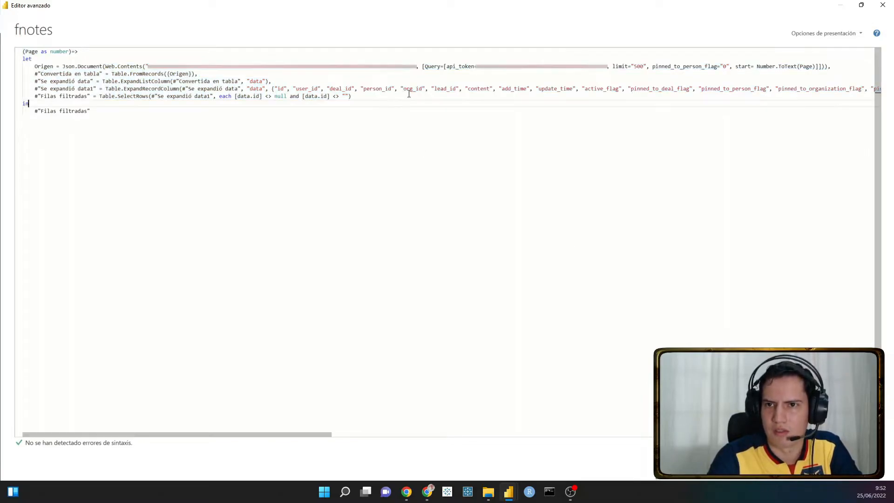
pyautogui.moveTo(417, 66); pyautogui.dragTo(700, 77)
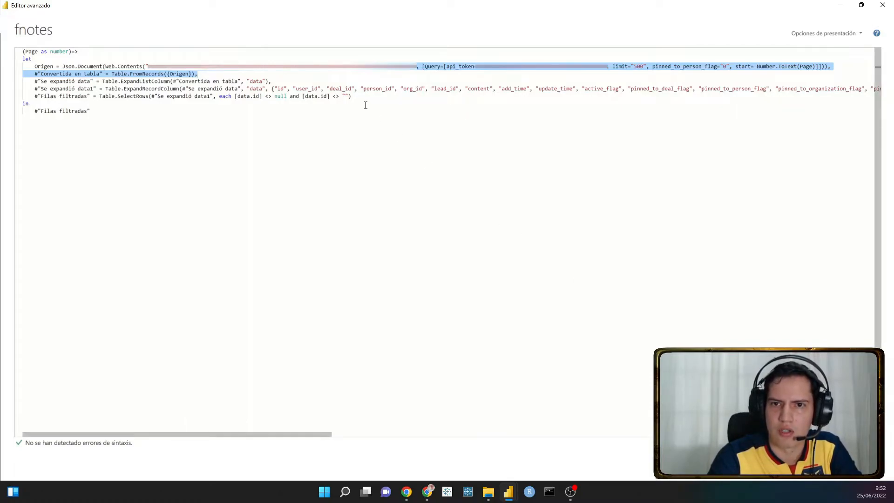
pyautogui.moveTo(354, 97); pyautogui.dragTo(9, 50)
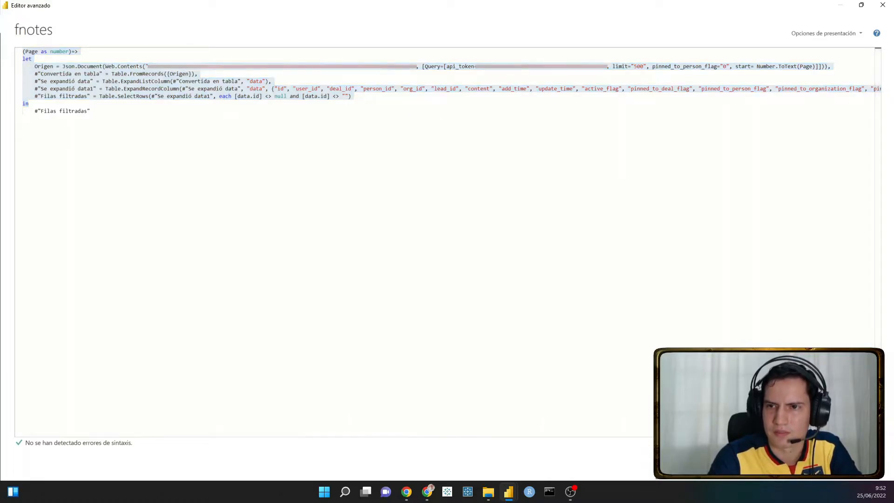
pyautogui.click(857, 465)
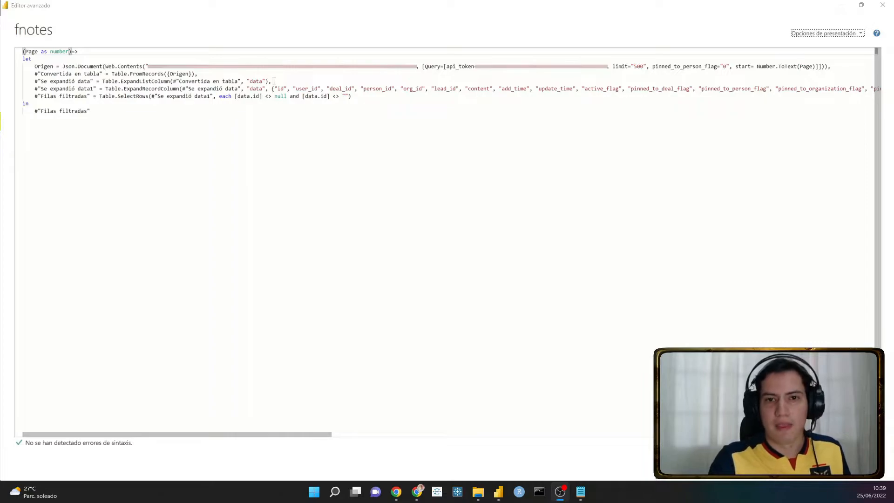
# - Examine the request URL in the reopened fnotes code, close the Advanced Editor and switch to Chrome
pyautogui.moveTo(148, 67); pyautogui.dragTo(385, 72)
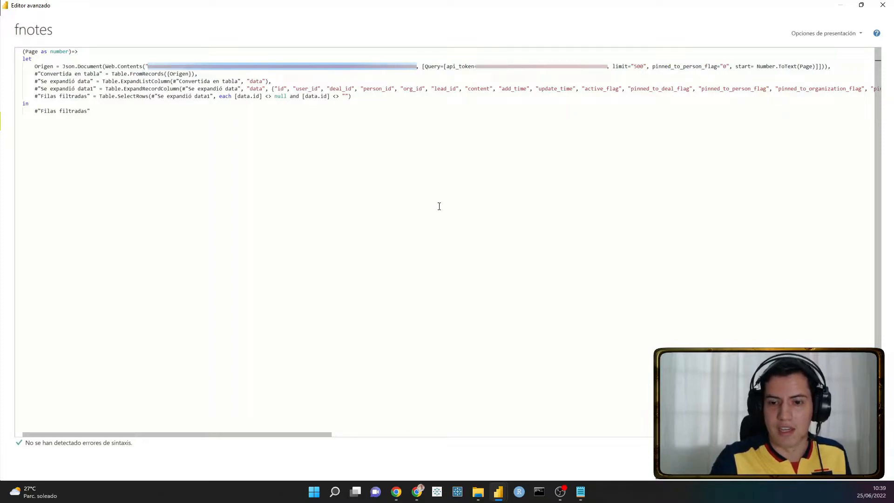
pyautogui.click(416, 492)
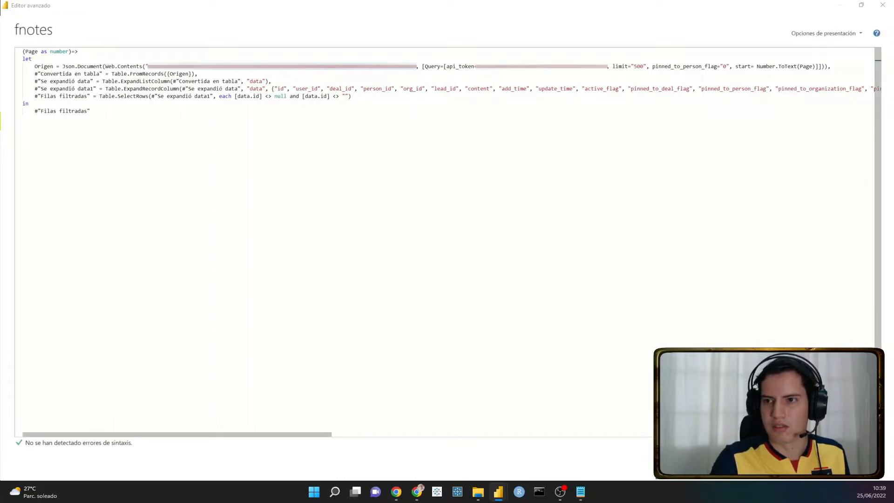
pyautogui.click(859, 466)
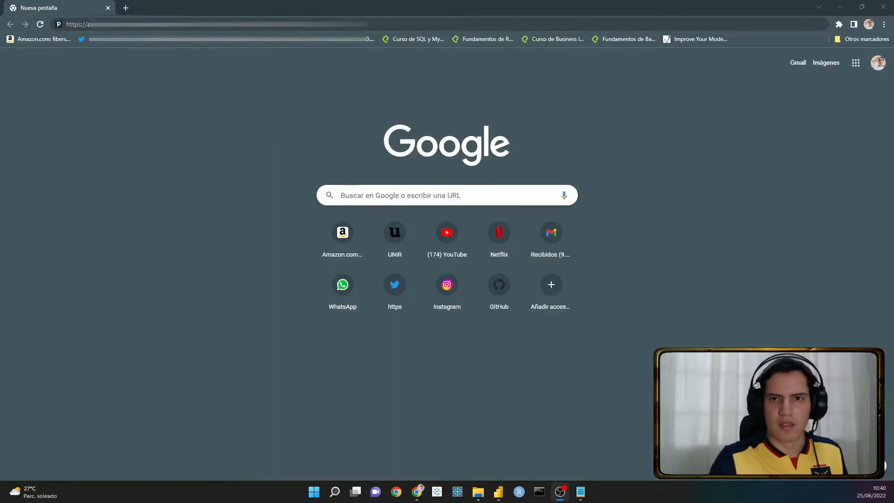
# - Append &limit=500&start=0 to the Pipedrive notes API URL, load it and examine the beginning of the response
pyautogui.click(367, 22)
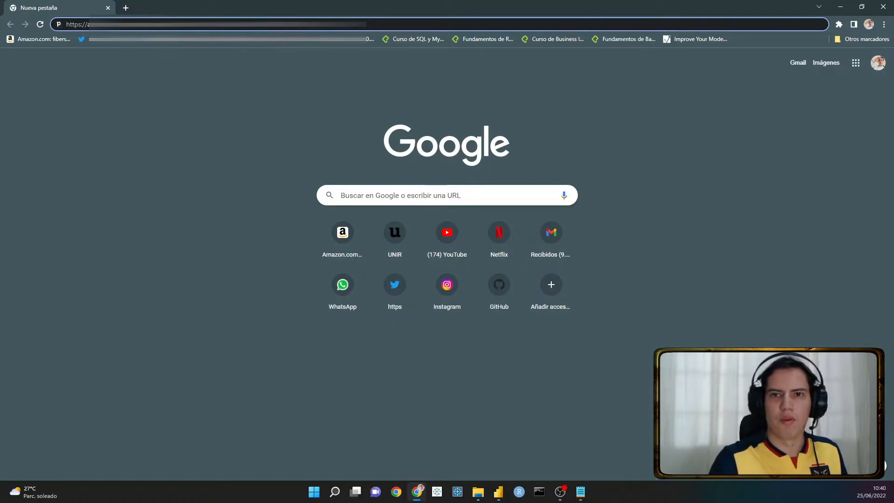
pyautogui.write('&')
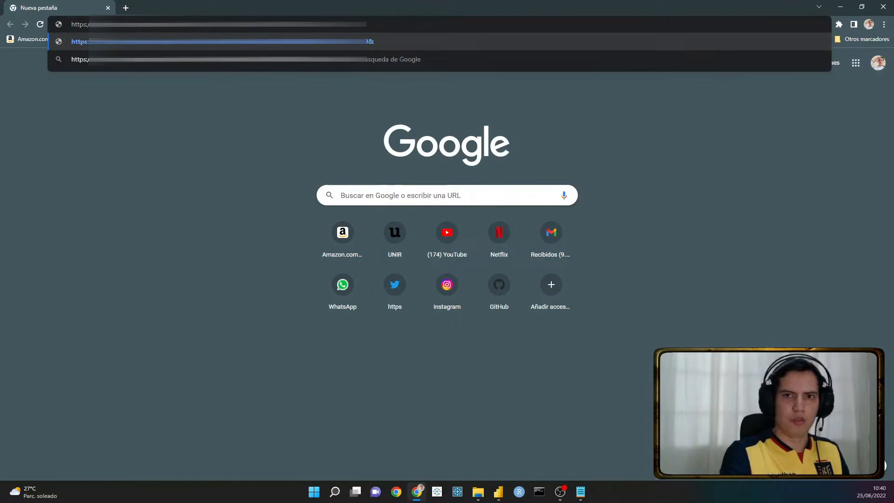
pyautogui.write('limit=50')
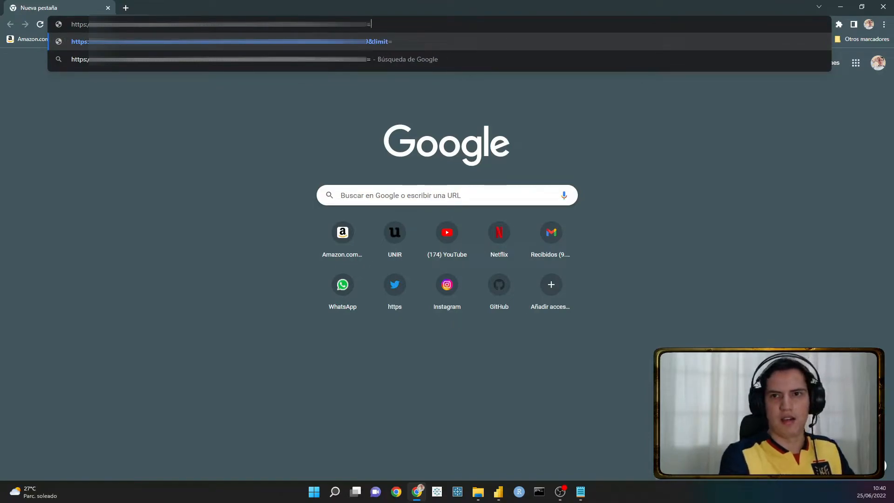
pyautogui.write('0&')
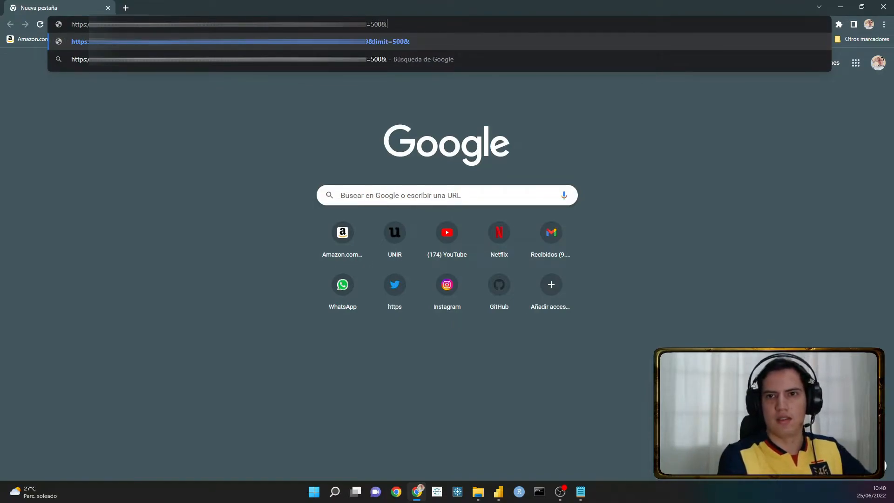
pyautogui.write('start=')
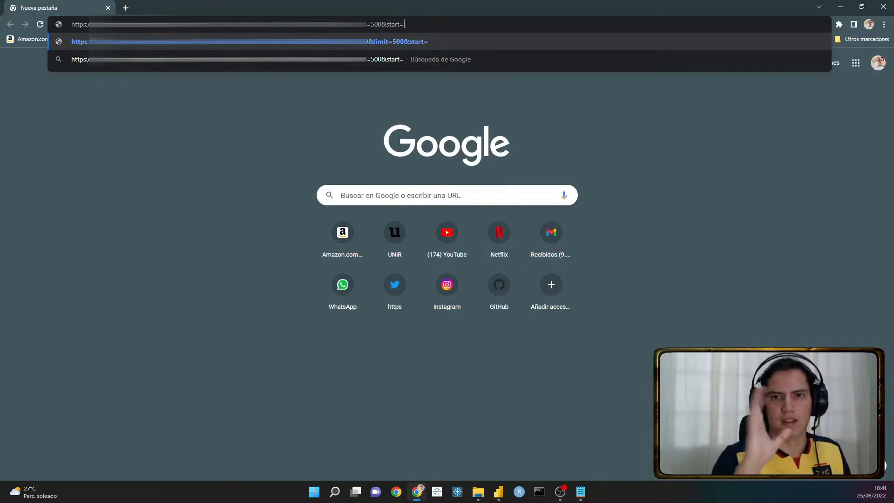
pyautogui.write('0')
pyautogui.press('Return')
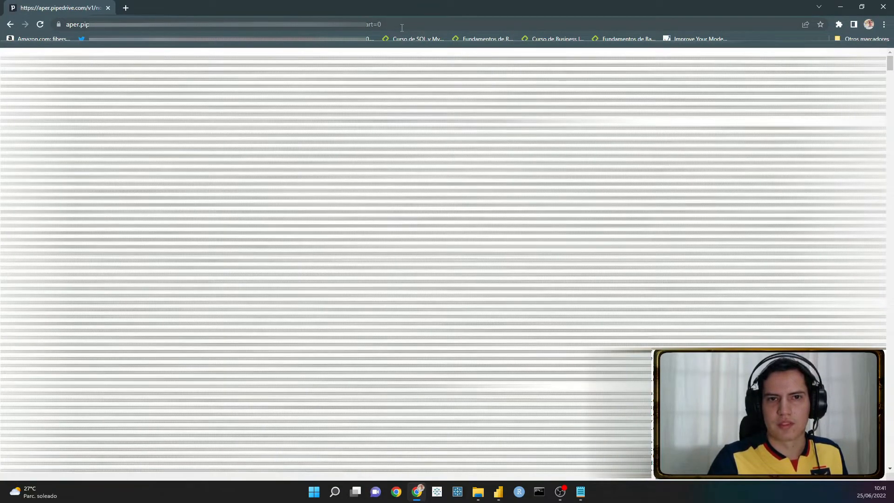
pyautogui.moveTo(3, 58); pyautogui.dragTo(84, 58)
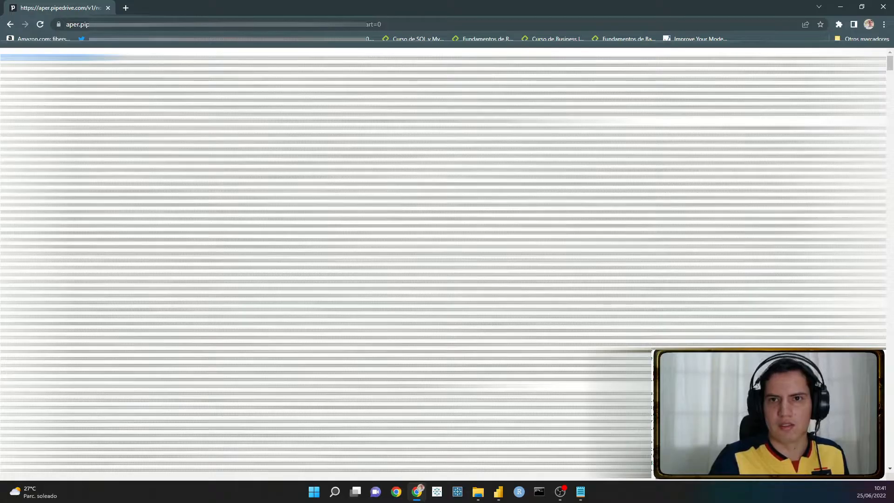
# - Set the start parameter of the Pipedrive notes API URL to 4 and load the response
pyautogui.click(428, 26)
pyautogui.click(429, 26)
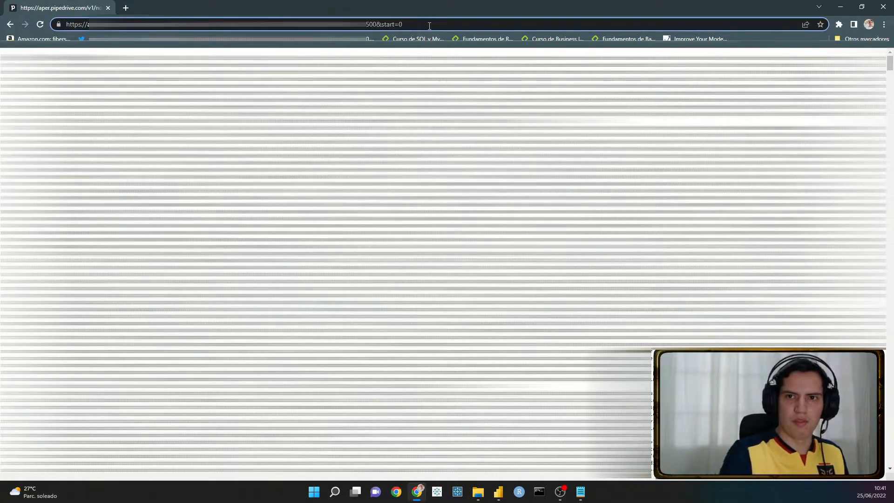
pyautogui.press('BackSpace')
pyautogui.write('4')
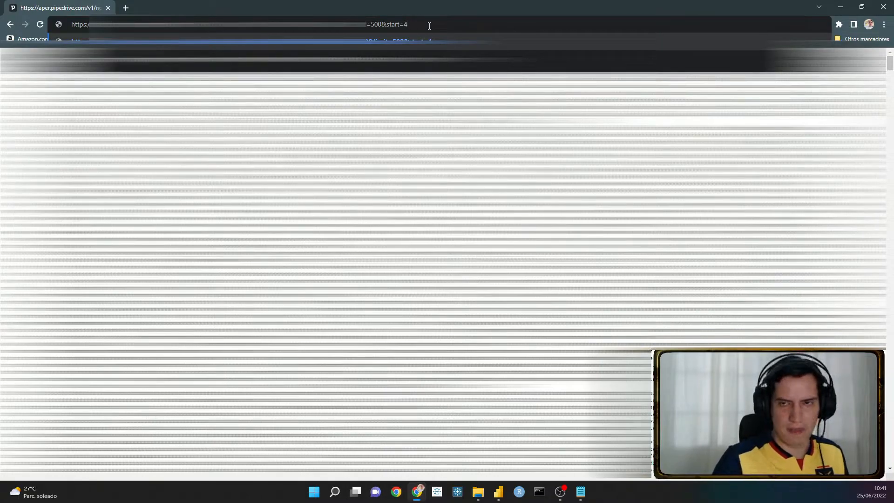
pyautogui.press('Return')
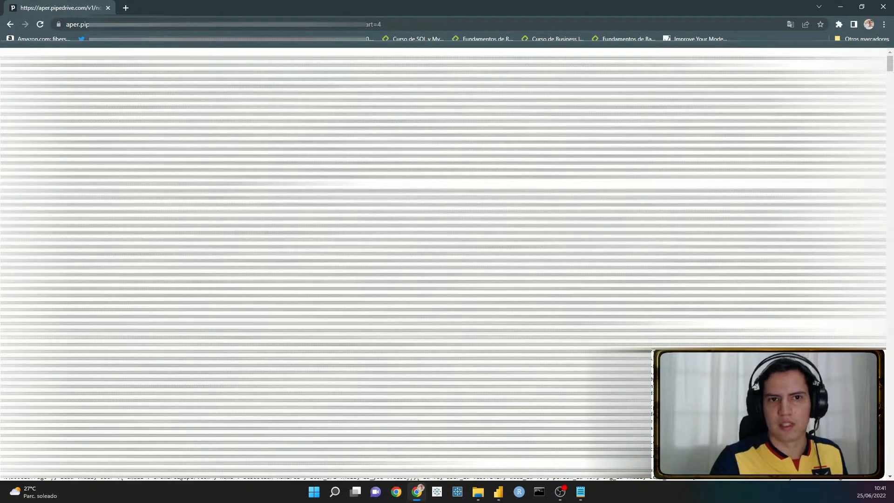
# - Set the start parameter of the notes API URL to 500 and load that page of records
pyautogui.click(399, 25)
pyautogui.click(399, 24)
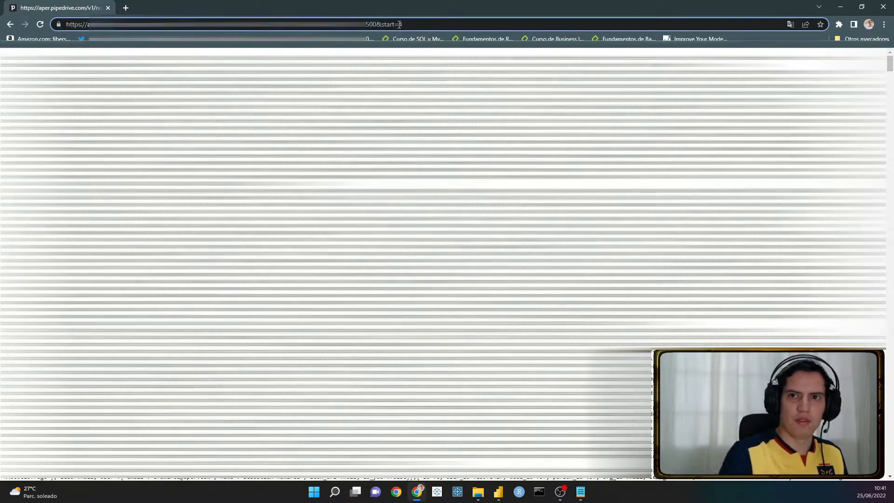
pyautogui.press('BackSpace')
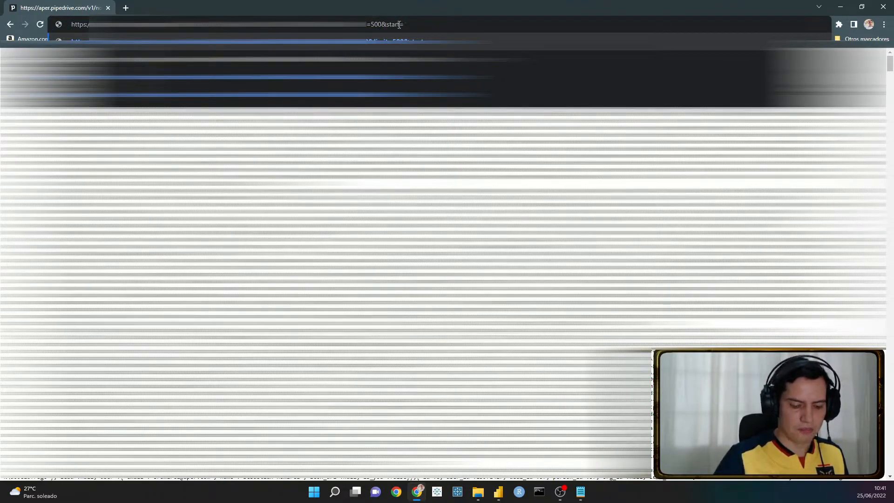
pyautogui.write('500')
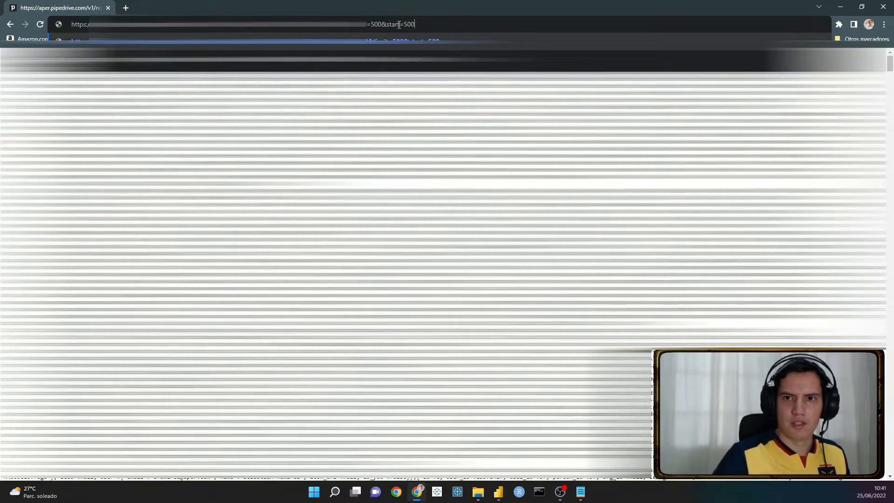
pyautogui.press('Return')
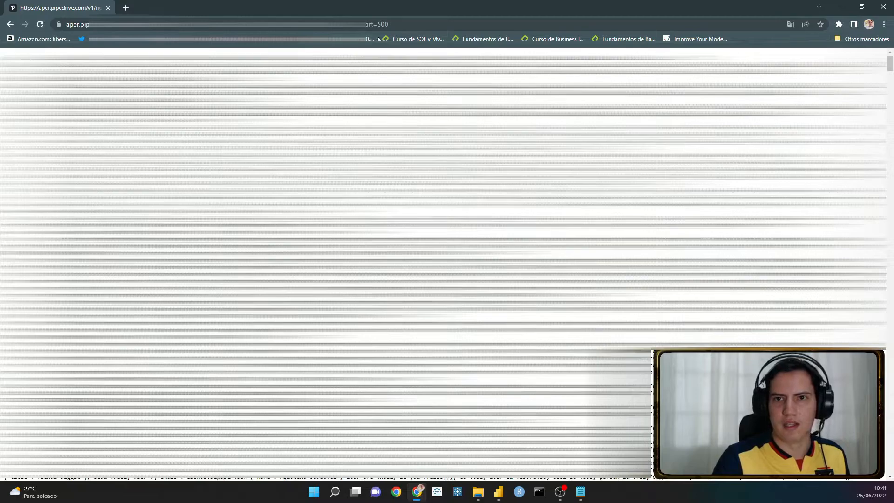
# - Set the start parameter of the notes API URL to 5000 and load the response
pyautogui.click(403, 21)
pyautogui.click(403, 23)
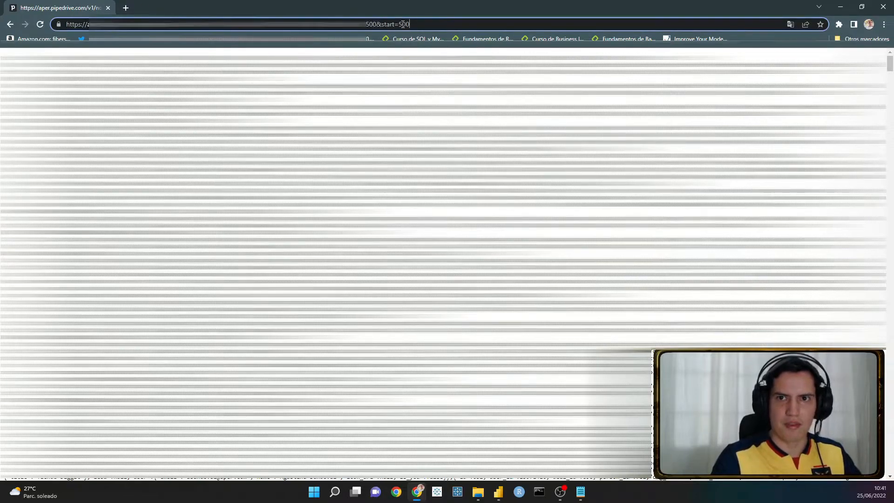
pyautogui.write('0')
pyautogui.press('Return')
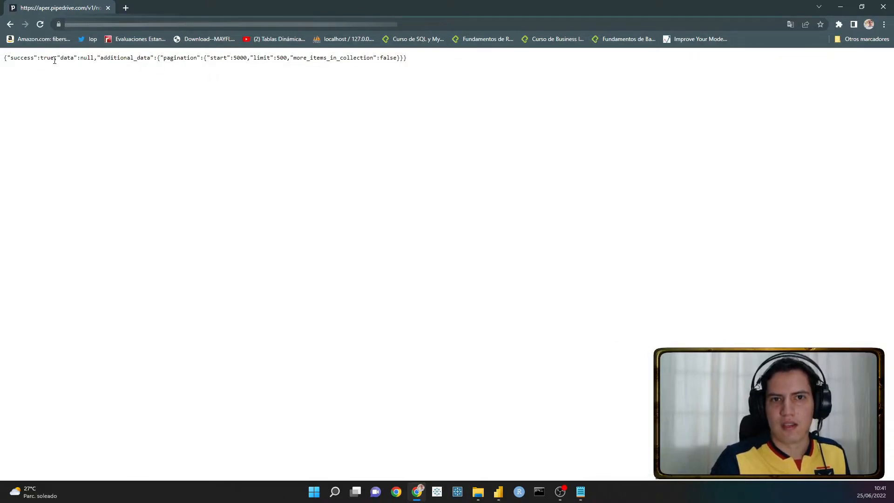
# - Examine the success, data and pagination start values in the JSON response
pyautogui.moveTo(12, 59); pyautogui.dragTo(247, 58)
pyautogui.click(152, 60)
pyautogui.click(231, 66)
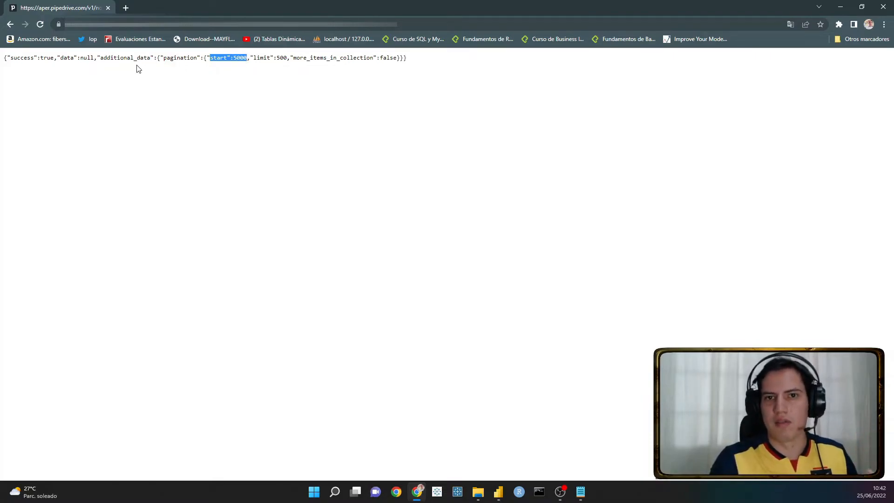
pyautogui.click(219, 56)
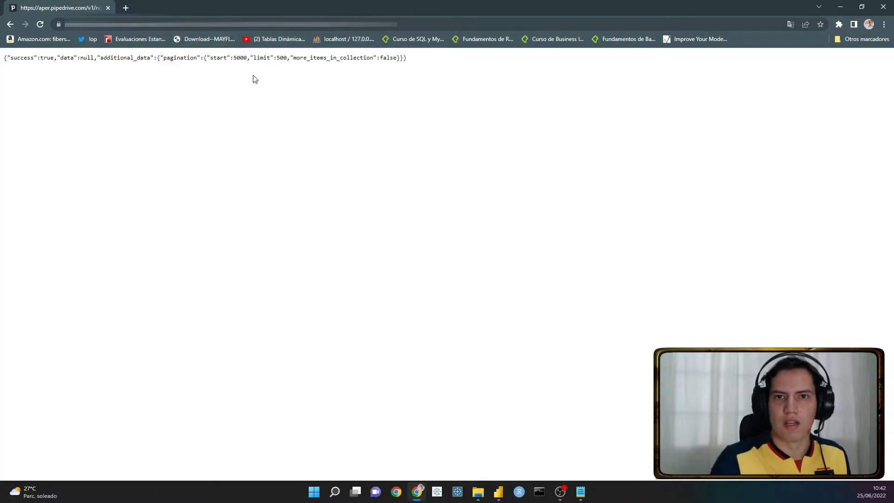
pyautogui.moveTo(66, 61); pyautogui.dragTo(93, 57)
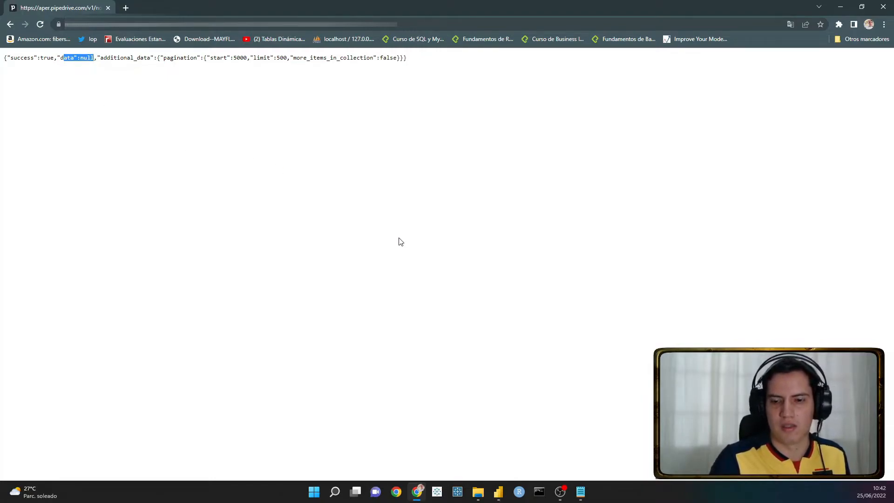
# - Switch to the Power Query Editor, open the fnotes code in the Advanced Editor and examine its record expansion and row filter lines
pyautogui.moveTo(498, 491)
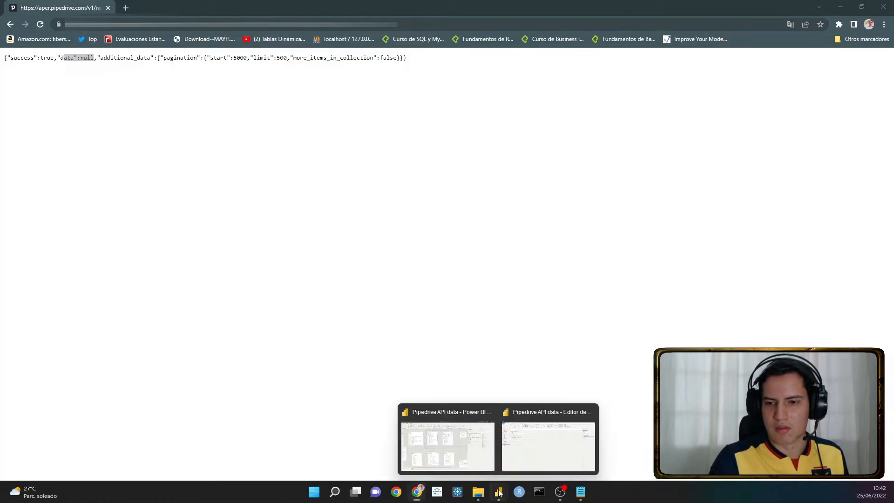
pyautogui.click(526, 446)
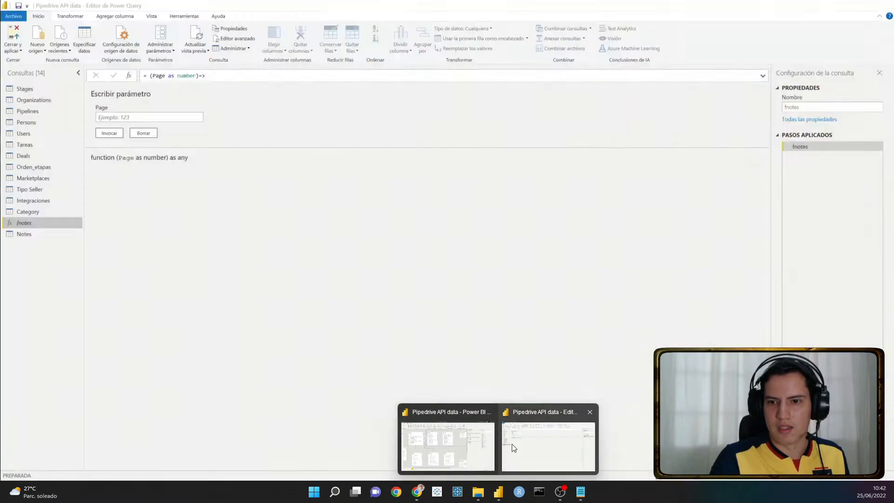
pyautogui.click(516, 446)
pyautogui.click(236, 38)
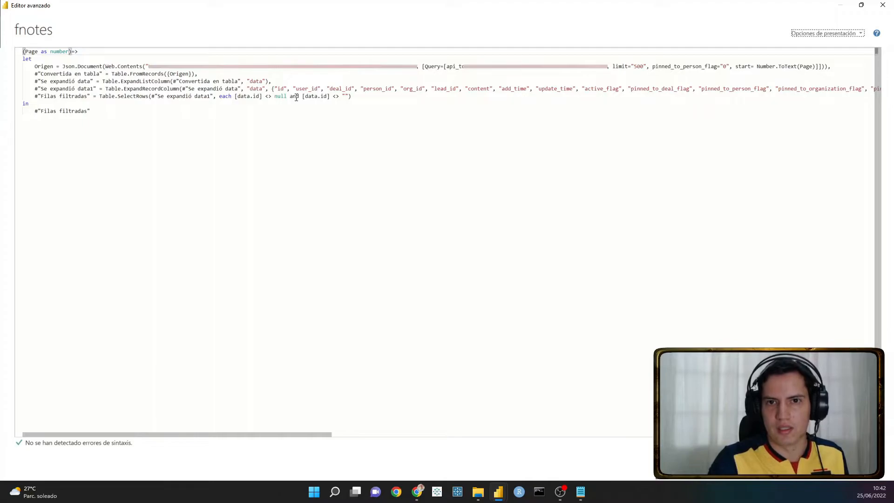
pyautogui.moveTo(400, 101); pyautogui.dragTo(55, 84)
pyautogui.moveTo(40, 82); pyautogui.dragTo(21, 89)
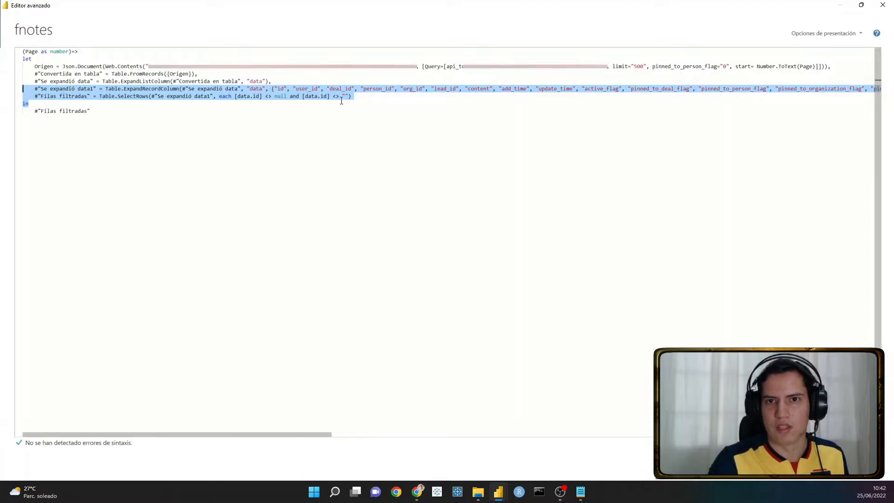
pyautogui.click(366, 99)
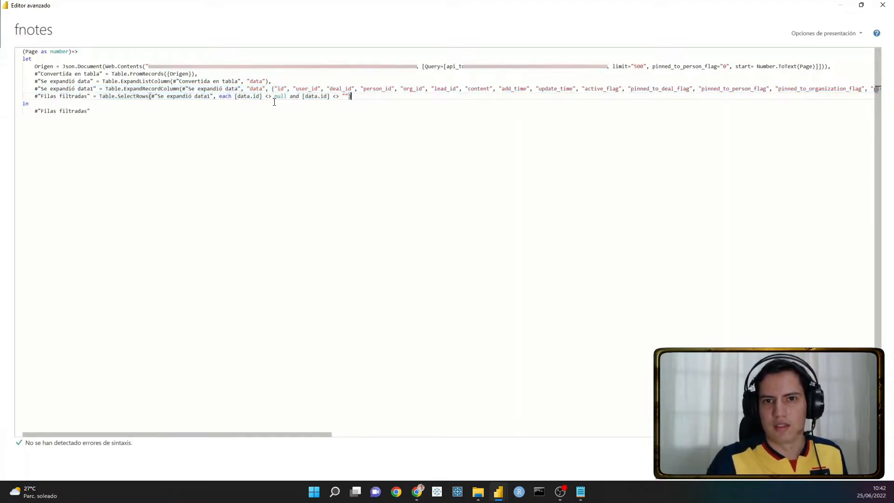
# - Examine how the Filas filtradas step of fnotes excludes null and empty data.id values
pyautogui.doubleClick(202, 97)
pyautogui.click(177, 89)
pyautogui.moveTo(239, 89); pyautogui.dragTo(333, 96)
pyautogui.click(331, 100)
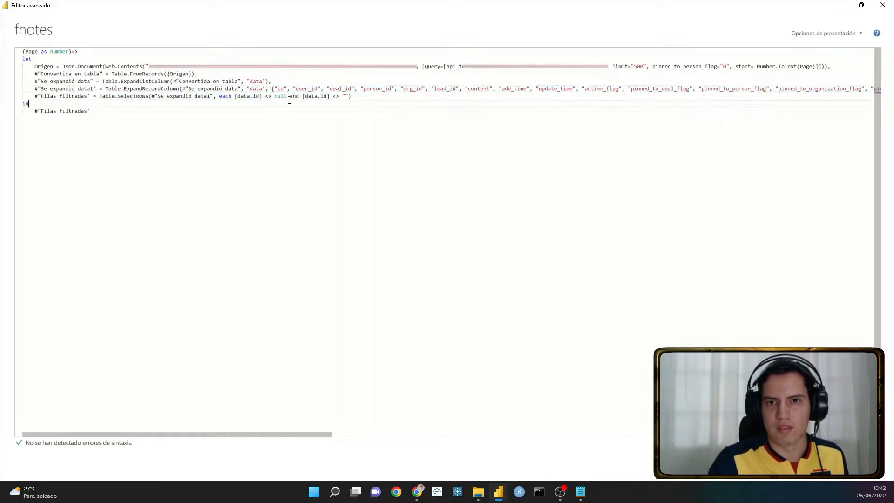
pyautogui.click(341, 96)
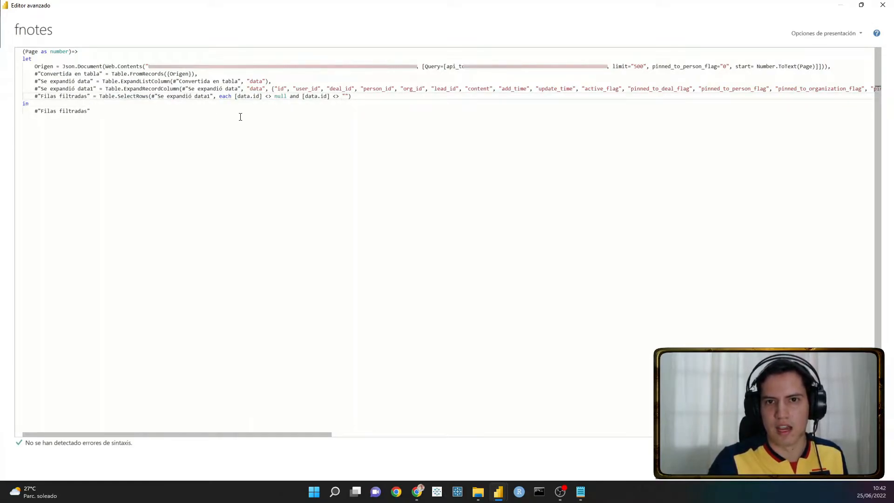
pyautogui.moveTo(268, 96); pyautogui.dragTo(368, 97)
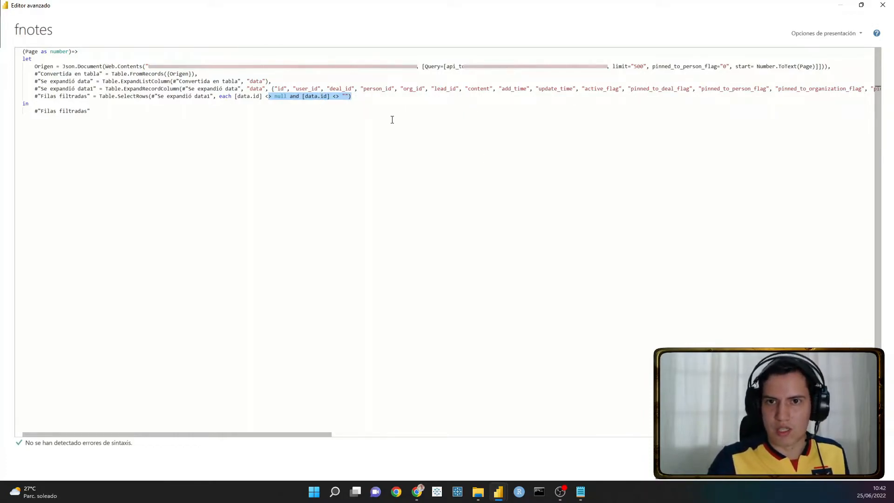
pyautogui.click(371, 97)
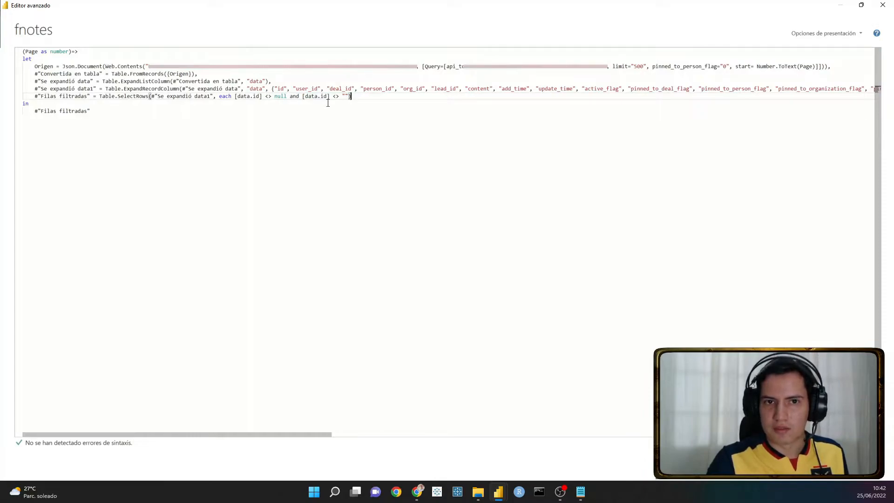
# - Review the Web.Contents request URL and the data expansion and filter steps of fnotes, and close the Advanced Editor
pyautogui.moveTo(148, 66); pyautogui.dragTo(394, 71)
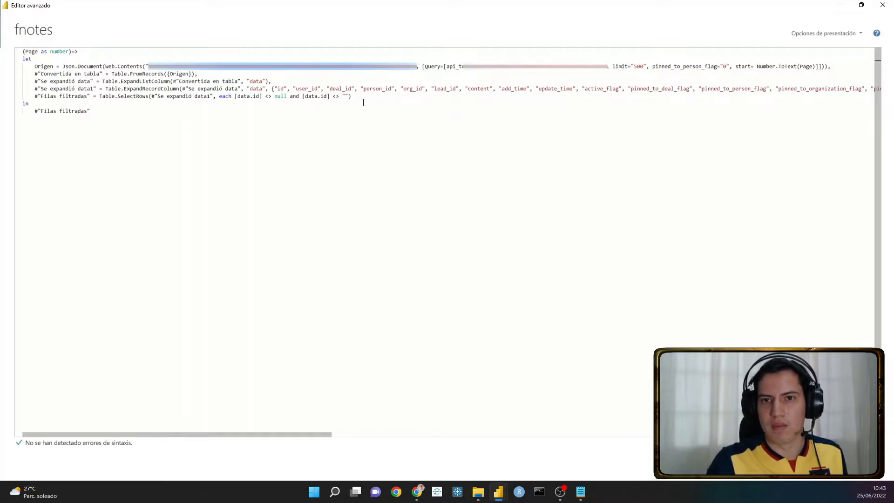
pyautogui.moveTo(351, 96); pyautogui.dragTo(77, 83)
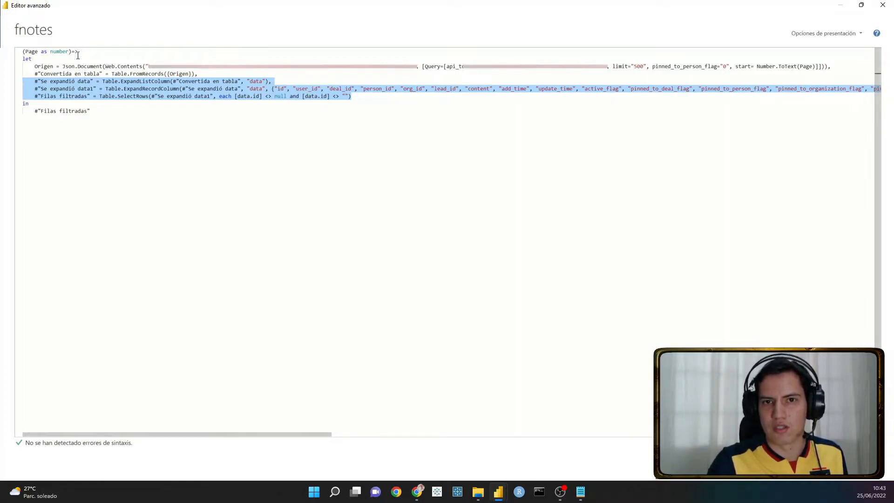
pyautogui.click(270, 110)
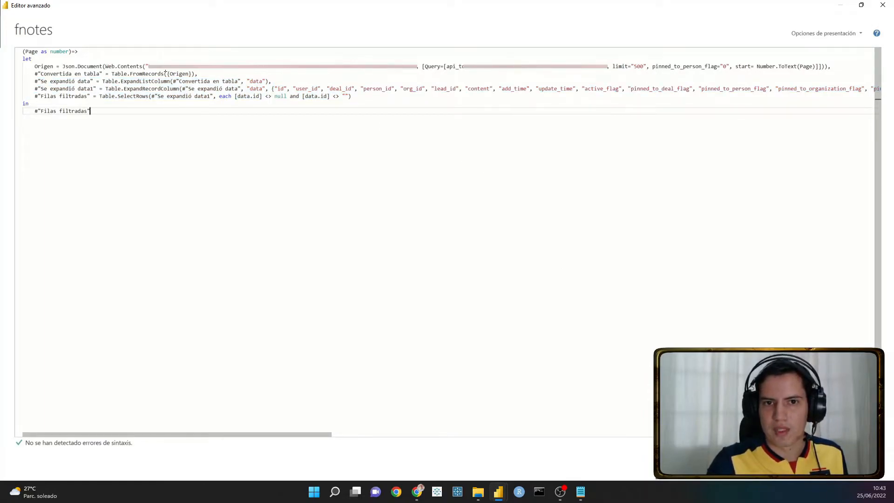
pyautogui.moveTo(148, 66); pyautogui.dragTo(417, 66)
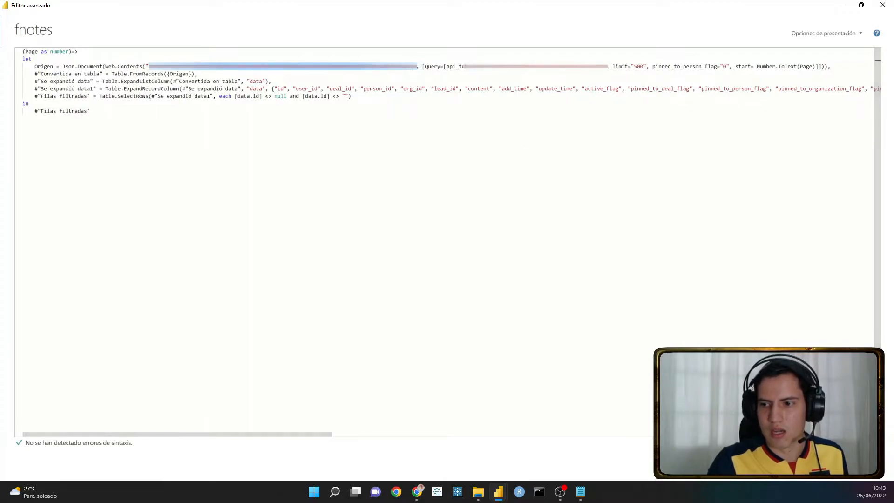
pyautogui.click(857, 466)
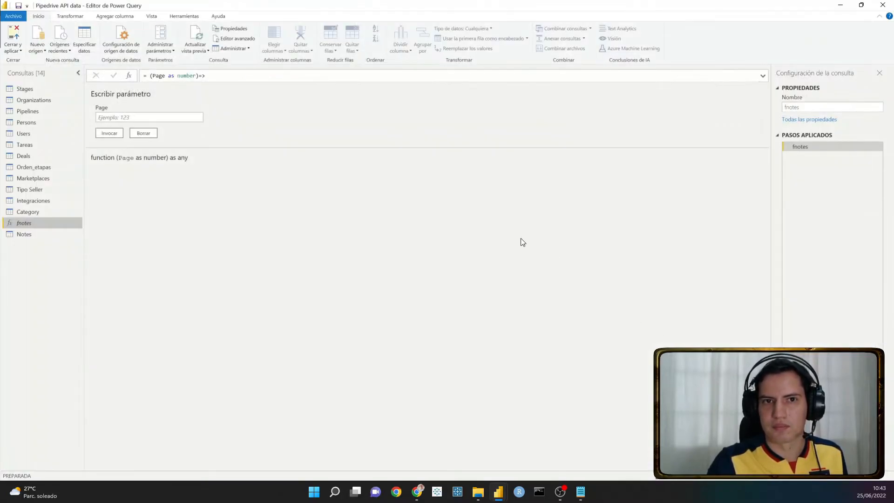
# - Add a new web data source in basic mode using the Pipedrive API URL
pyautogui.click(38, 50)
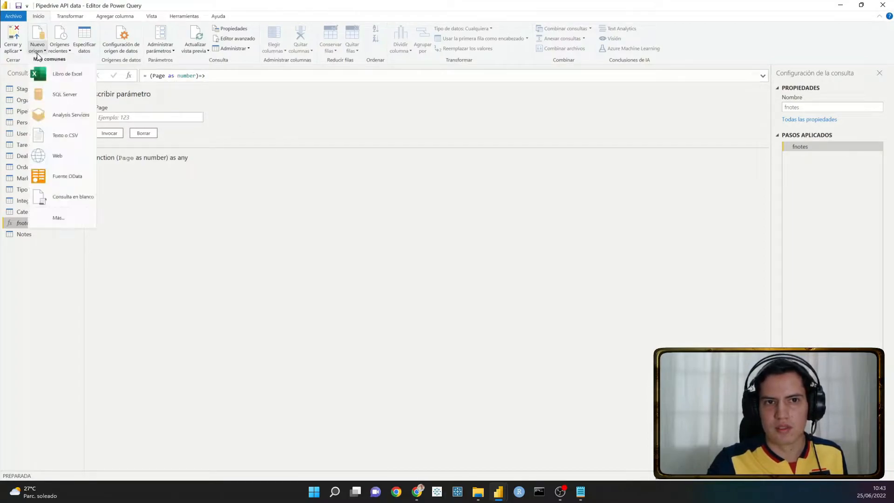
pyautogui.click(73, 156)
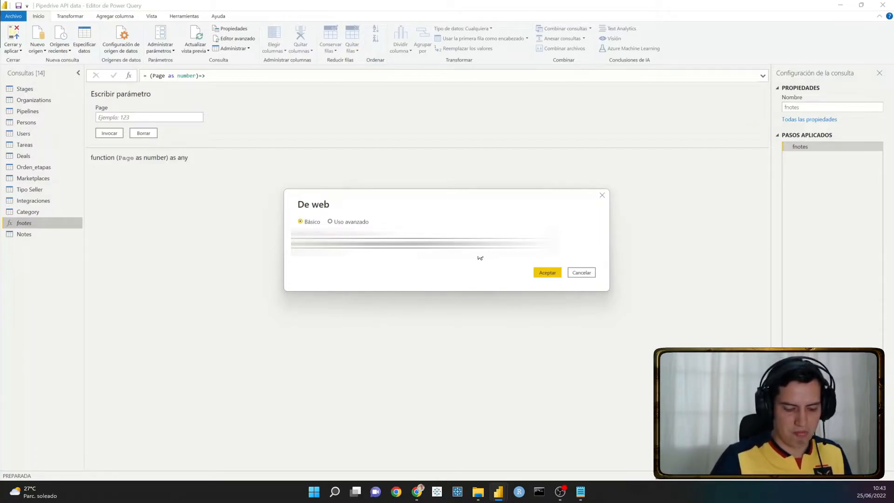
pyautogui.click(539, 272)
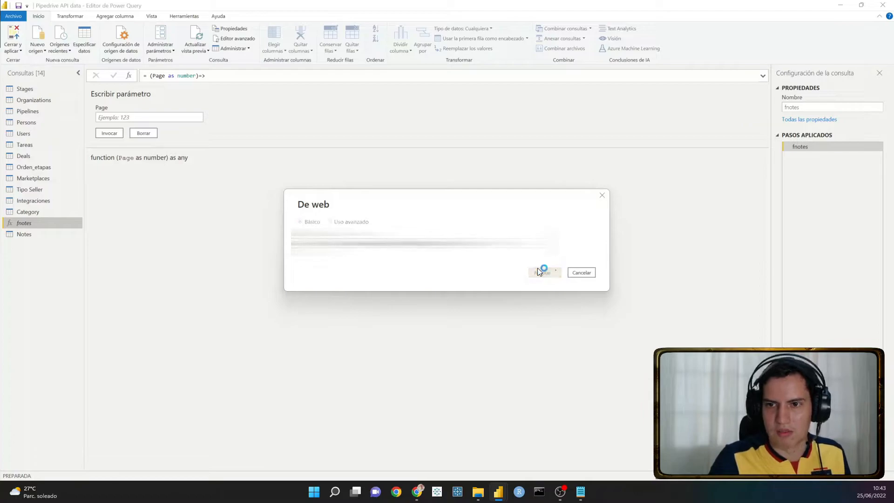
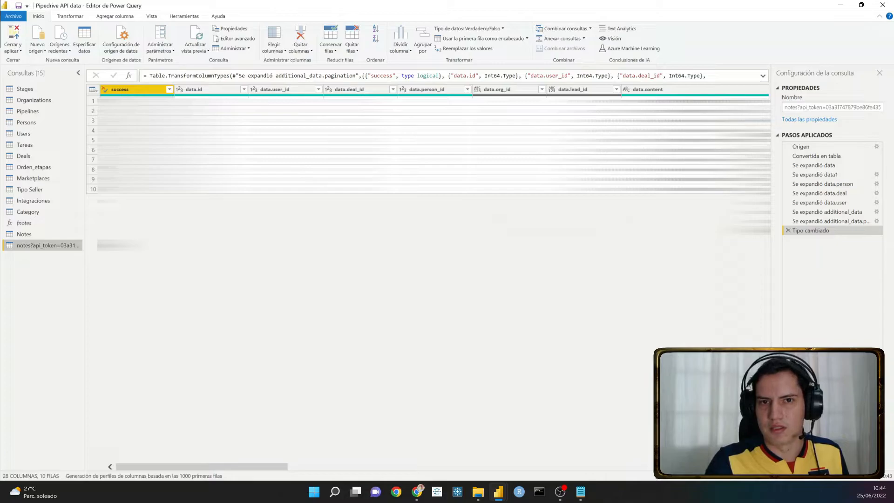
# - Filter out the empty values from the data.id column of the new notes query
pyautogui.click(216, 93)
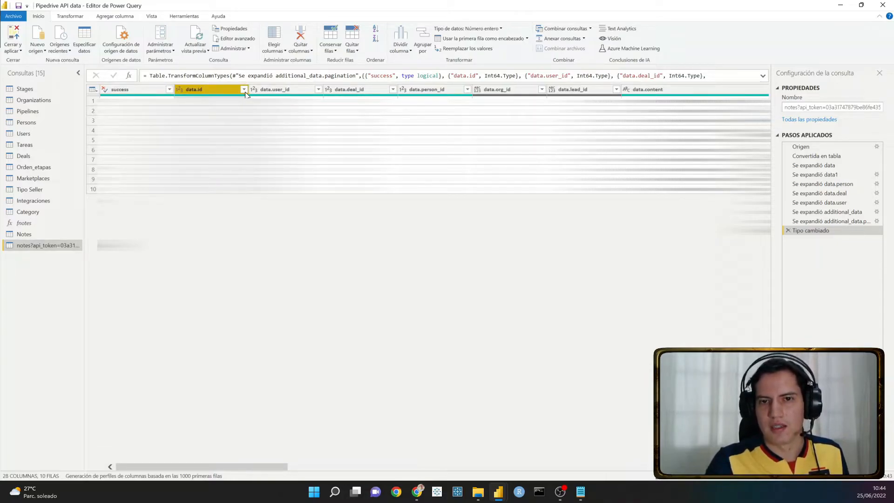
pyautogui.click(244, 90)
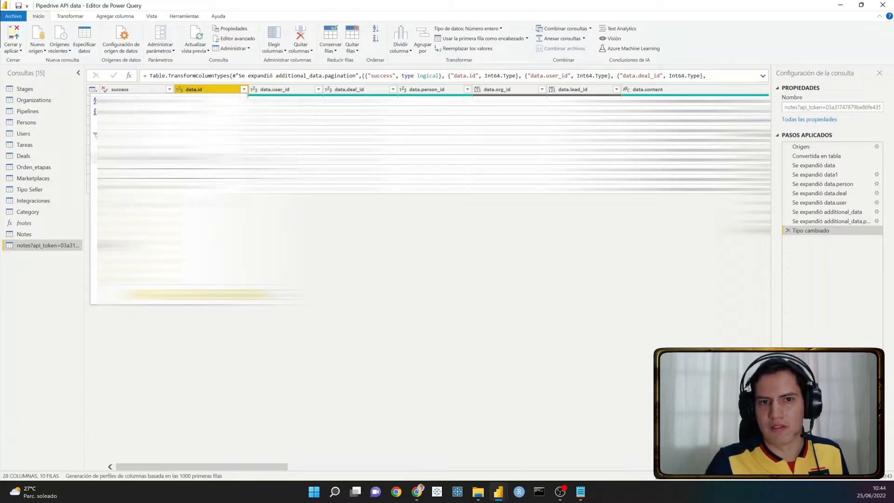
pyautogui.click(121, 147)
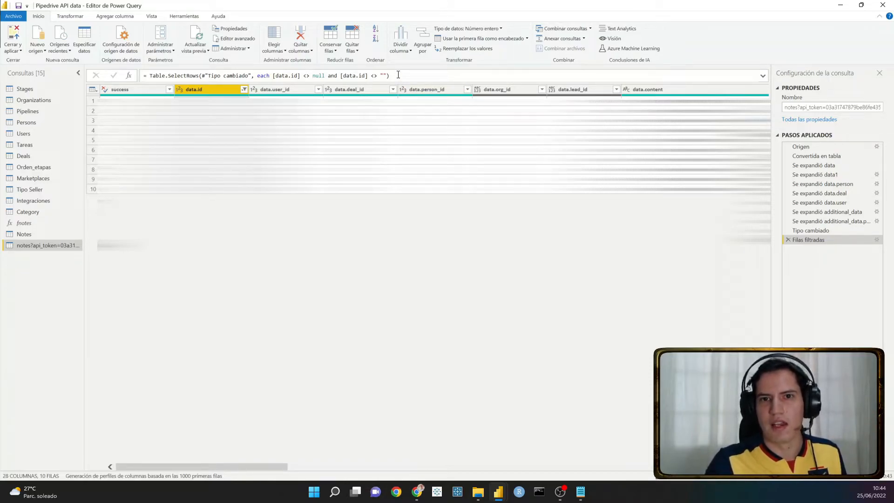
# - Examine the new query's Filas filtradas formula and its expansion steps in the Advanced Editor, and close the editor
pyautogui.moveTo(398, 76); pyautogui.dragTo(184, 66)
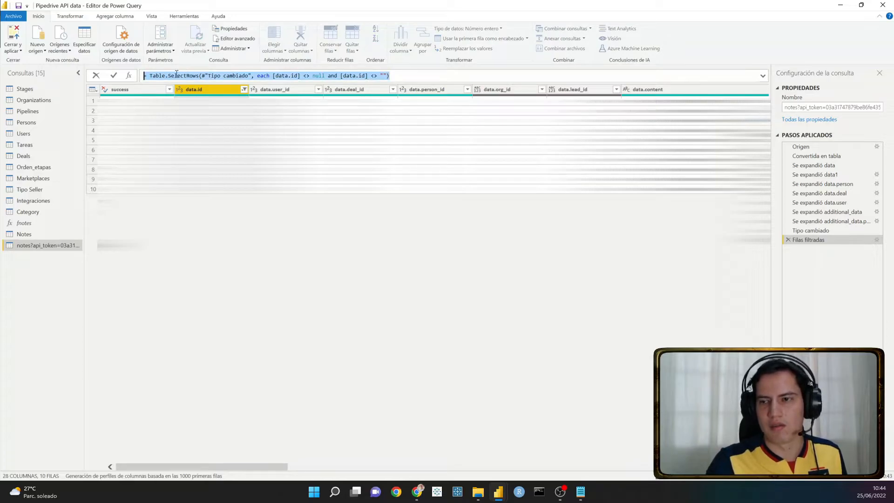
pyautogui.click(238, 39)
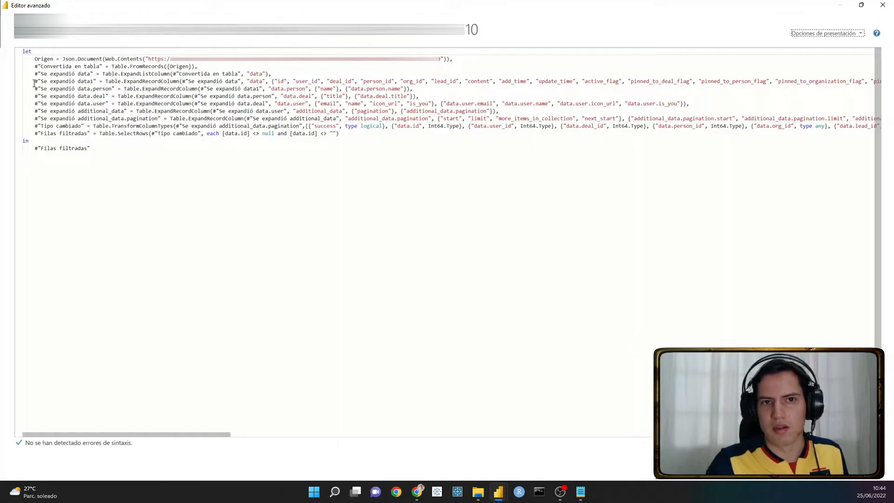
pyautogui.moveTo(34, 81); pyautogui.dragTo(32, 134)
pyautogui.click(344, 137)
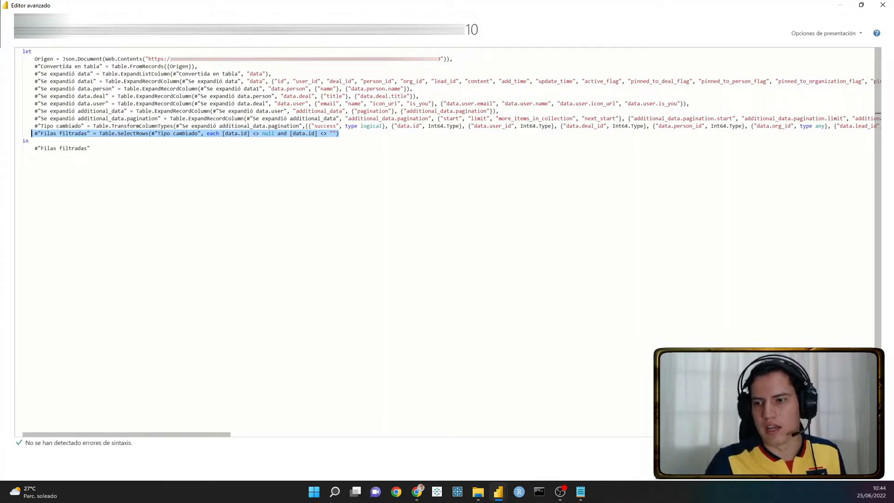
pyautogui.click(857, 463)
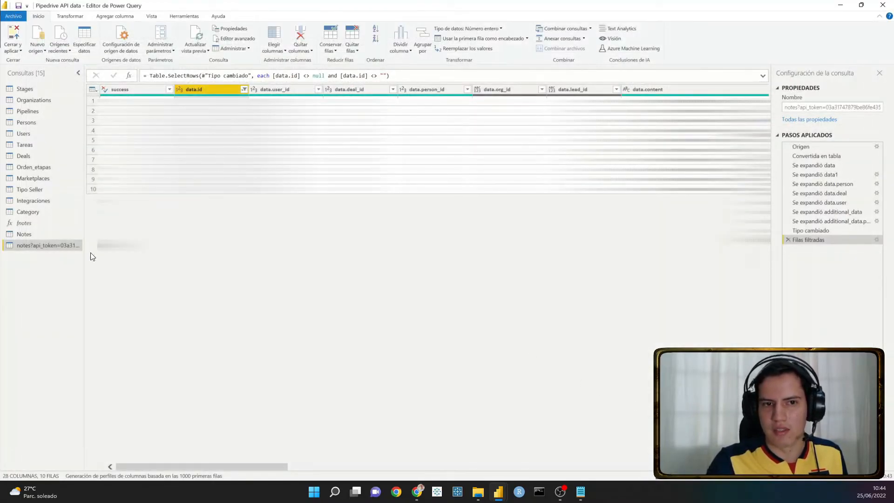
# - Inspect the Column1.data.id column of Notes, and examine the expansion and Filas filtradas lines of fnotes in the Advanced Editor
pyautogui.click(52, 233)
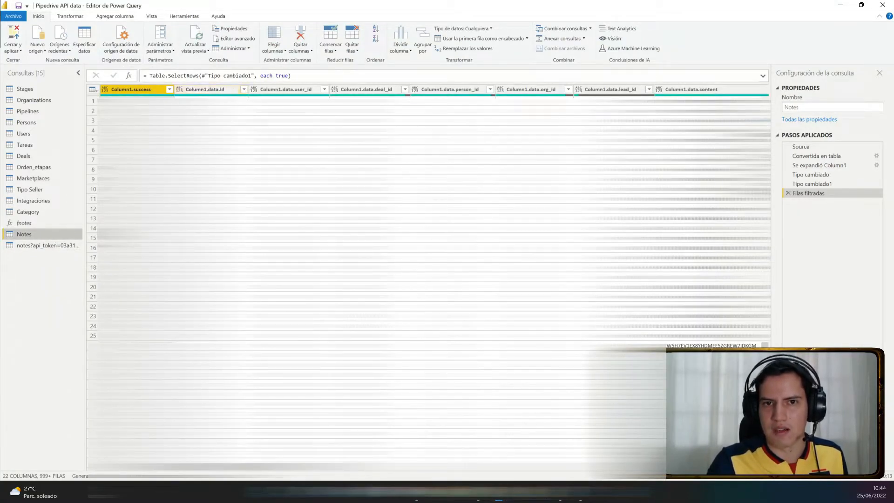
pyautogui.click(208, 90)
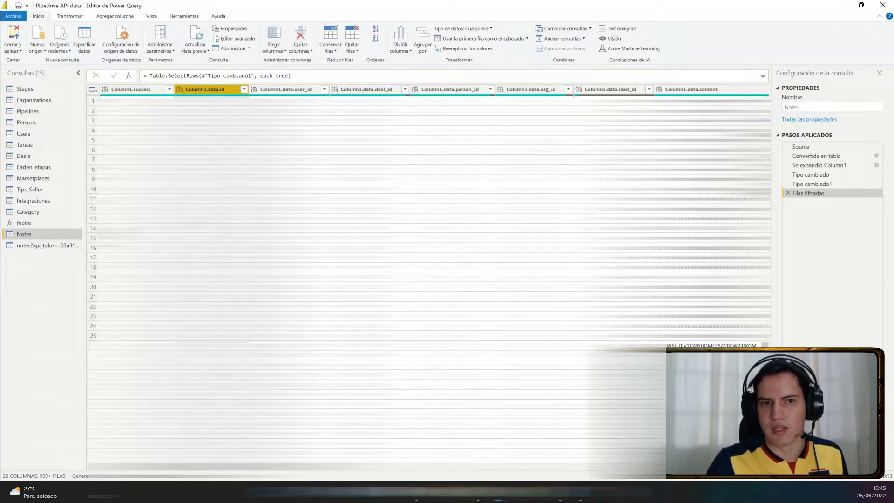
pyautogui.click(46, 222)
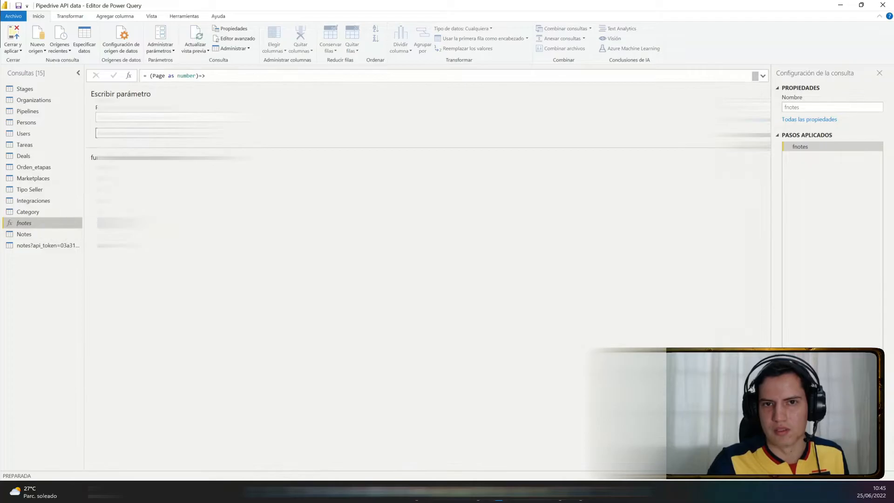
pyautogui.click(231, 40)
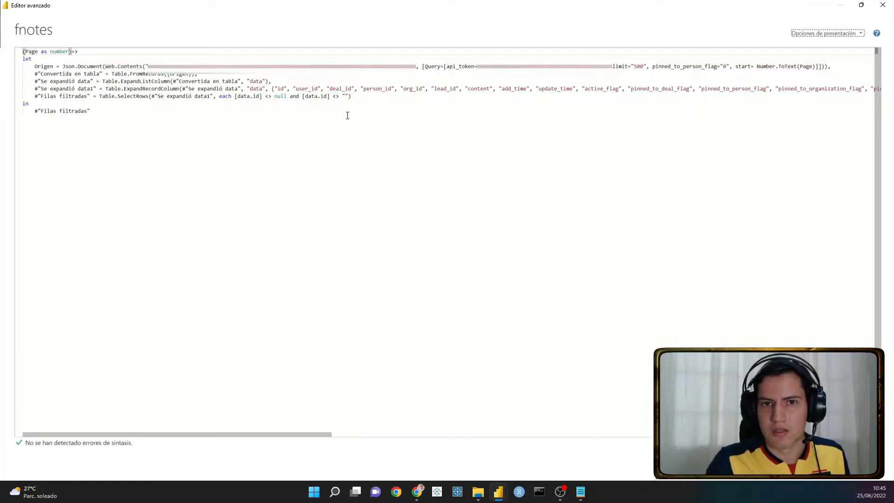
pyautogui.moveTo(355, 98); pyautogui.dragTo(33, 95)
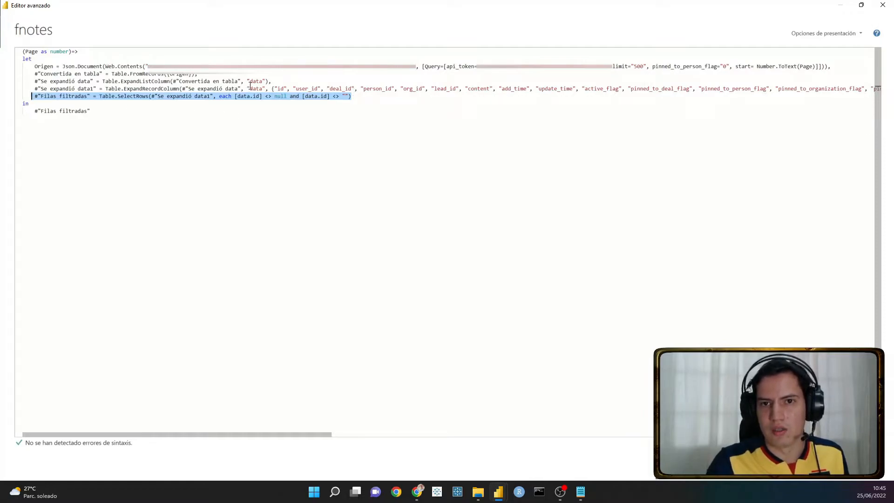
pyautogui.moveTo(234, 81); pyautogui.dragTo(299, 88)
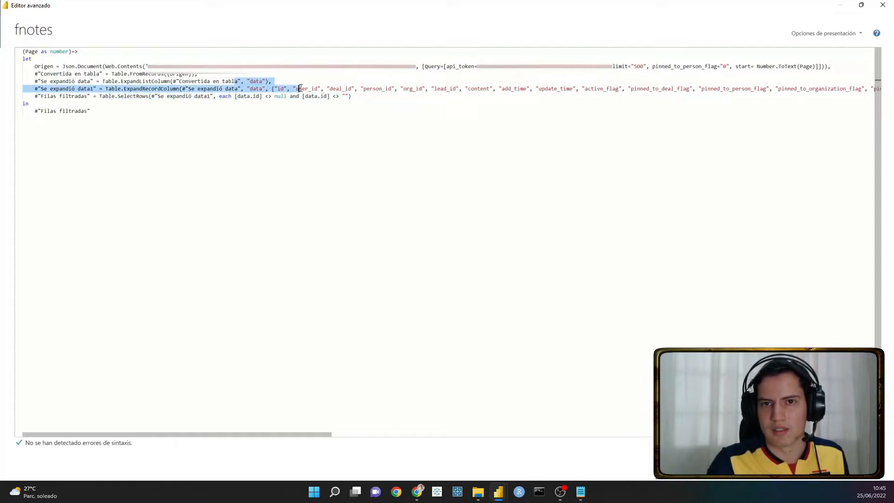
pyautogui.click(368, 96)
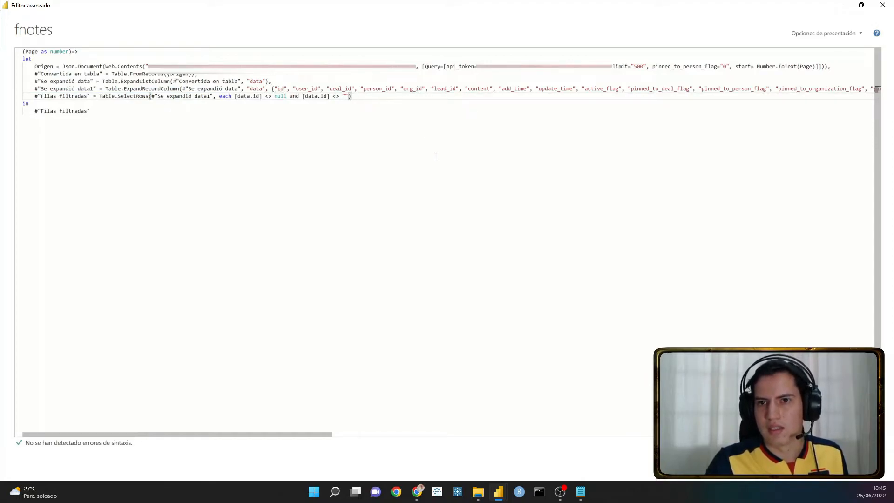
# - Compare the data prefix and field list in the fnotes record expansion with the data.id filter on its Filas filtradas line
pyautogui.click(253, 82)
pyautogui.doubleClick(255, 88)
pyautogui.doubleClick(281, 89)
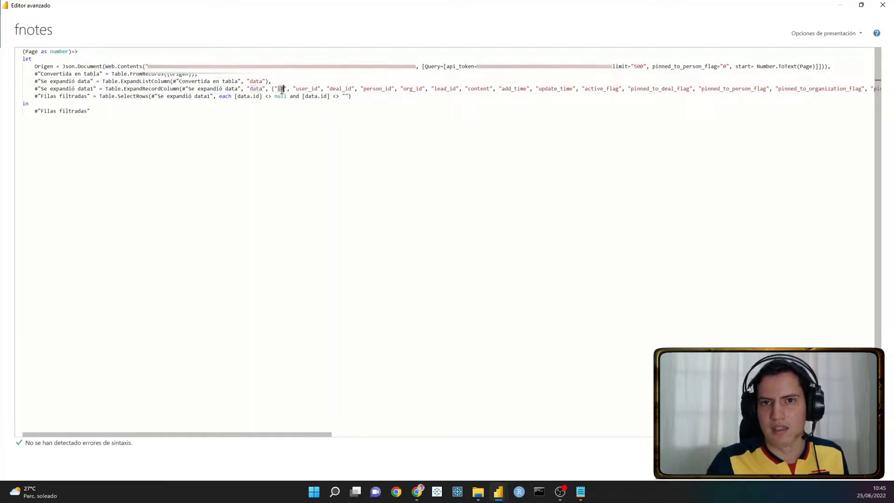
pyautogui.moveTo(361, 95); pyautogui.dragTo(36, 97)
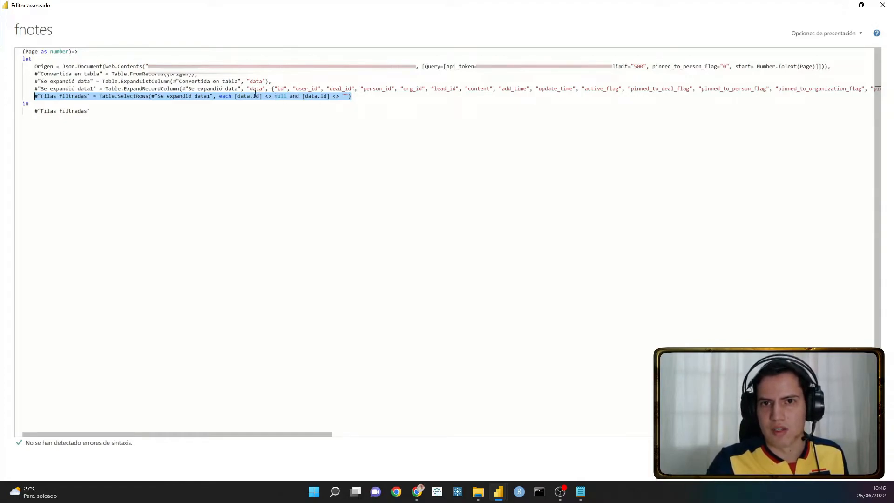
pyautogui.moveTo(249, 88); pyautogui.dragTo(585, 90)
pyautogui.click(587, 91)
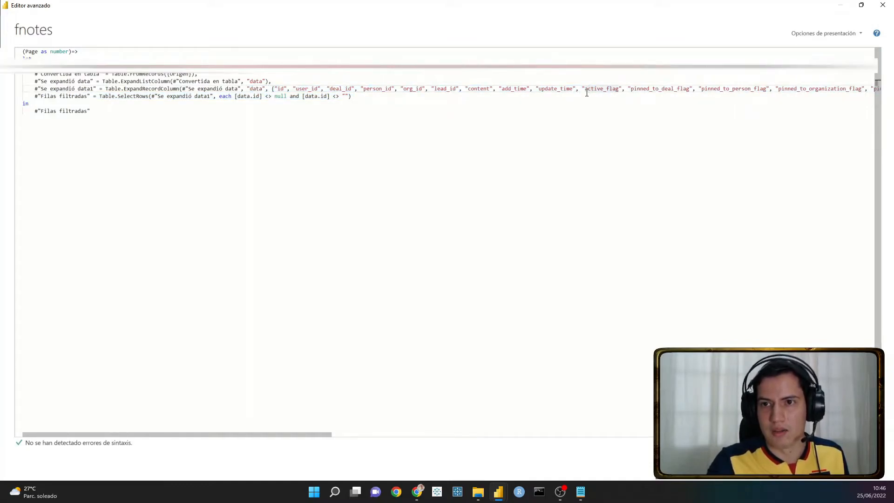
pyautogui.moveTo(274, 434); pyautogui.dragTo(224, 409)
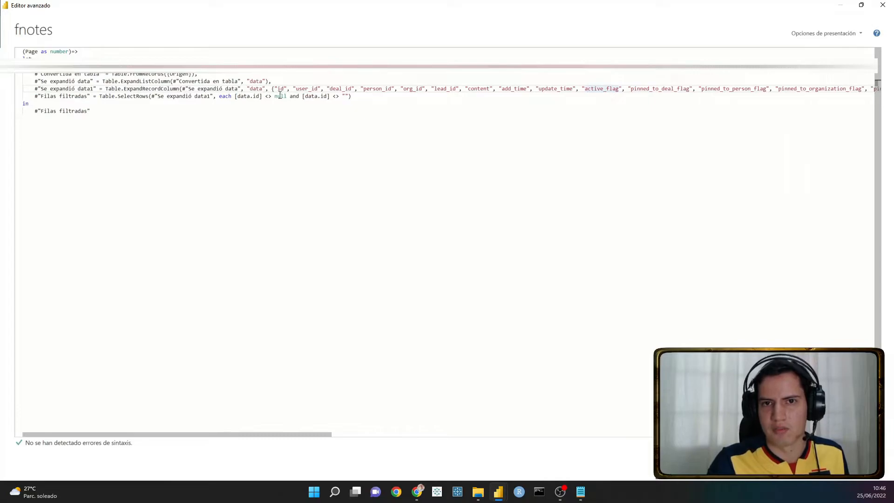
pyautogui.moveTo(352, 96); pyautogui.dragTo(22, 96)
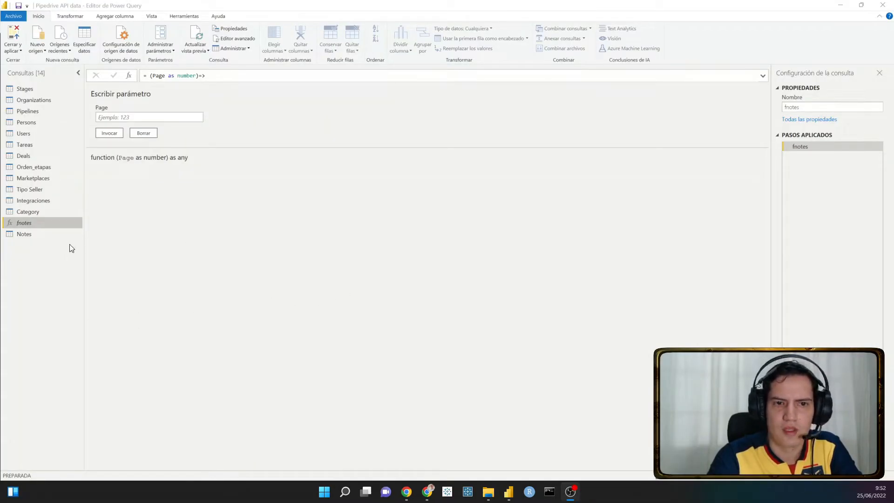
# - Look over the fnotes function and the Notes query, and open the full Notes code in the Advanced Editor
pyautogui.click(44, 234)
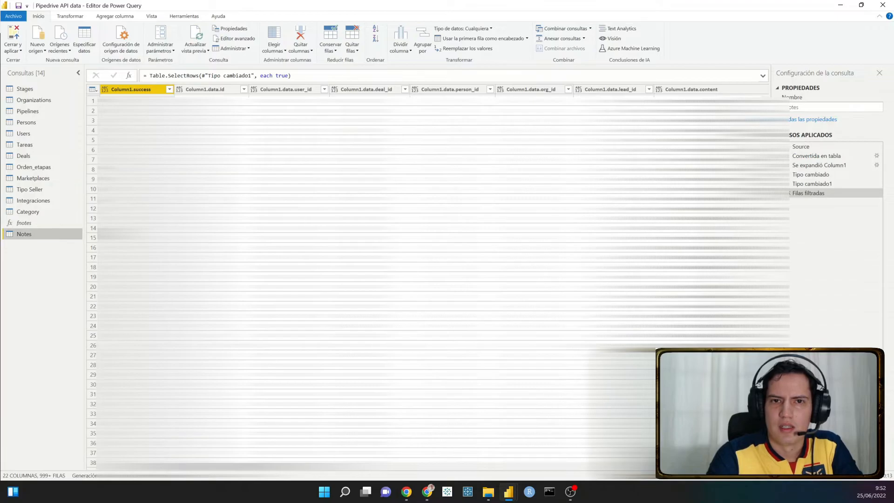
pyautogui.click(50, 227)
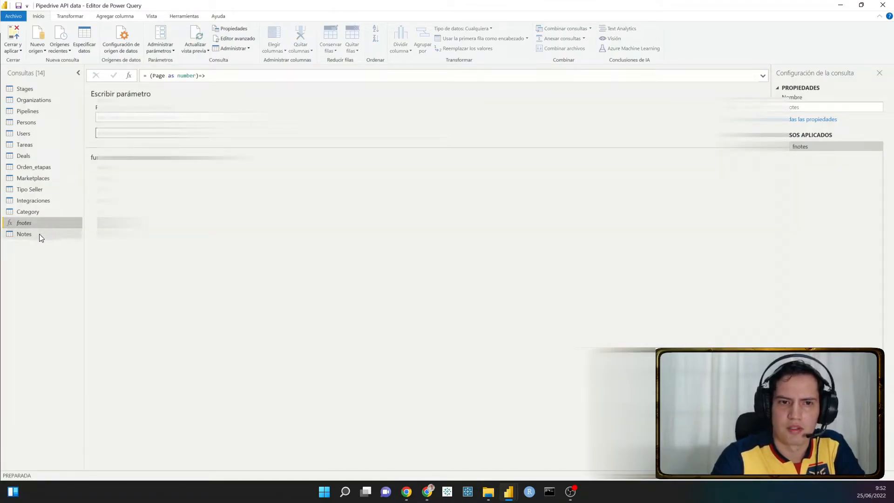
pyautogui.click(39, 233)
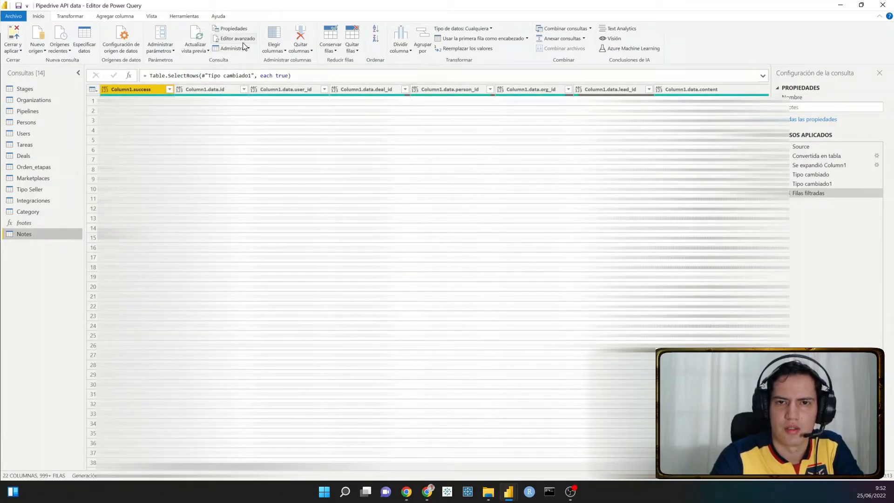
pyautogui.click(21, 222)
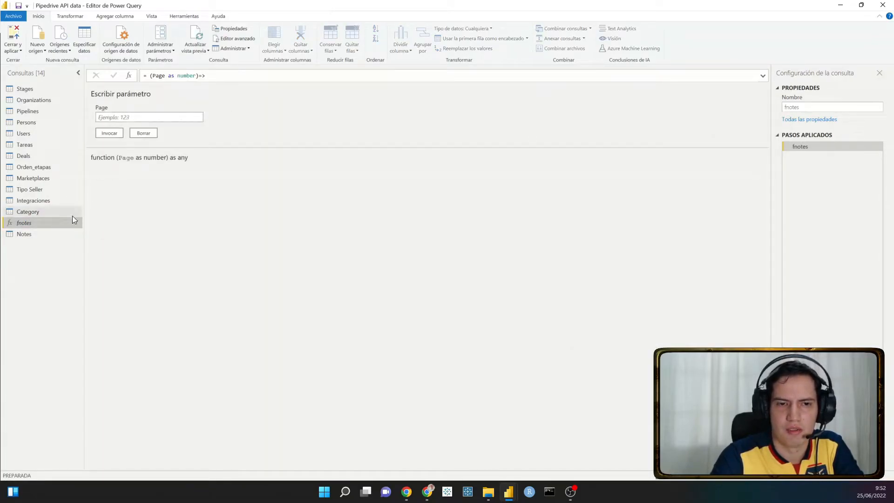
pyautogui.click(35, 236)
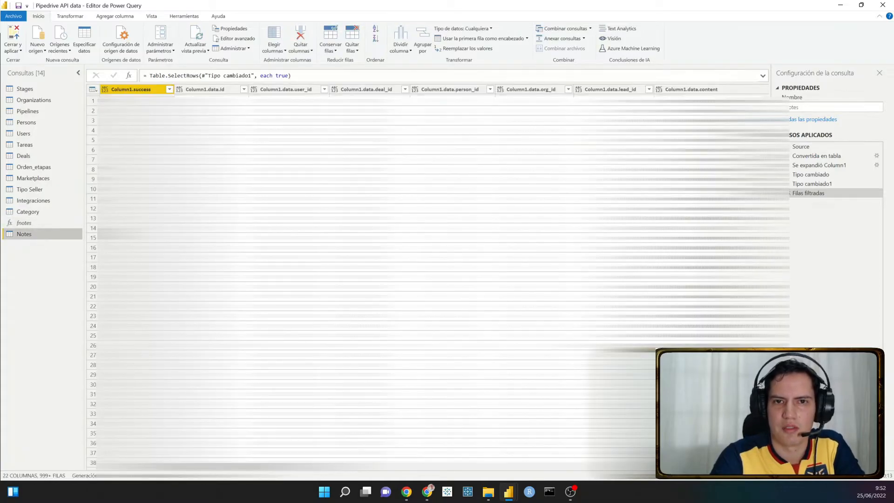
pyautogui.click(239, 41)
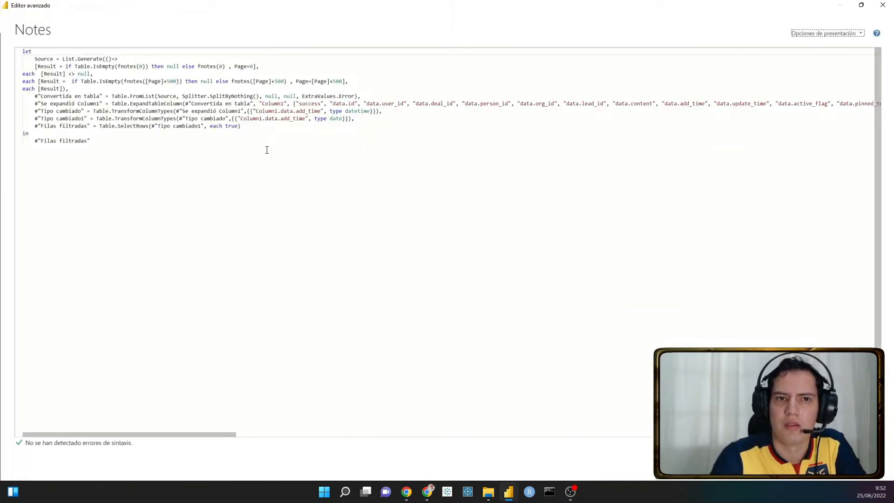
pyautogui.moveTo(124, 141); pyautogui.dragTo(23, 45)
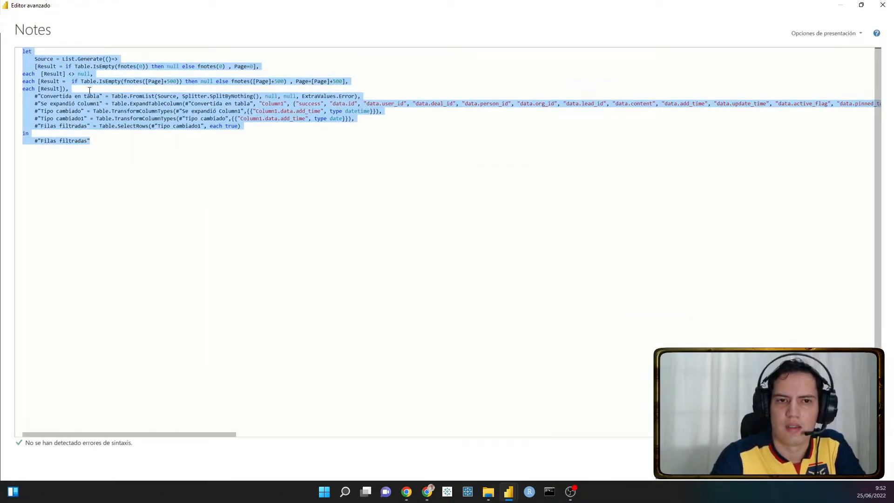
pyautogui.moveTo(158, 114)
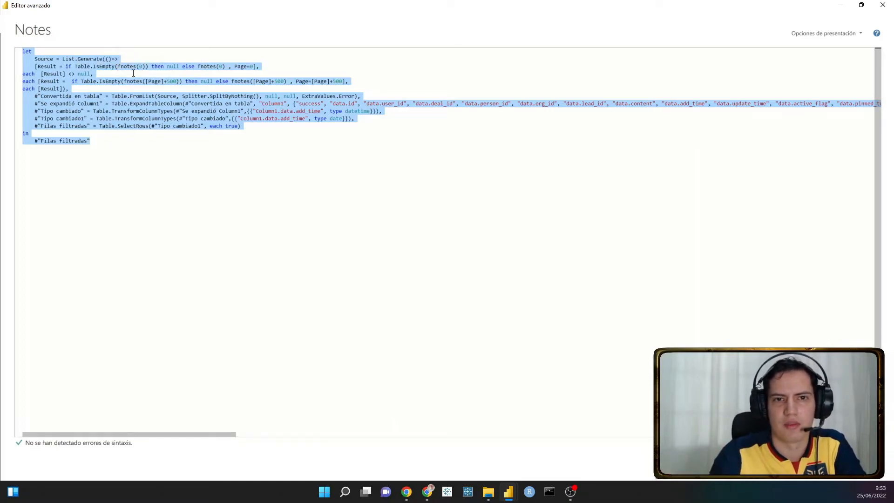
# - Examine the List.Generate block of Notes, including the Result conditions, the fnotes calls and the 500-record page increments
pyautogui.click(76, 65)
pyautogui.moveTo(62, 59); pyautogui.dragTo(118, 59)
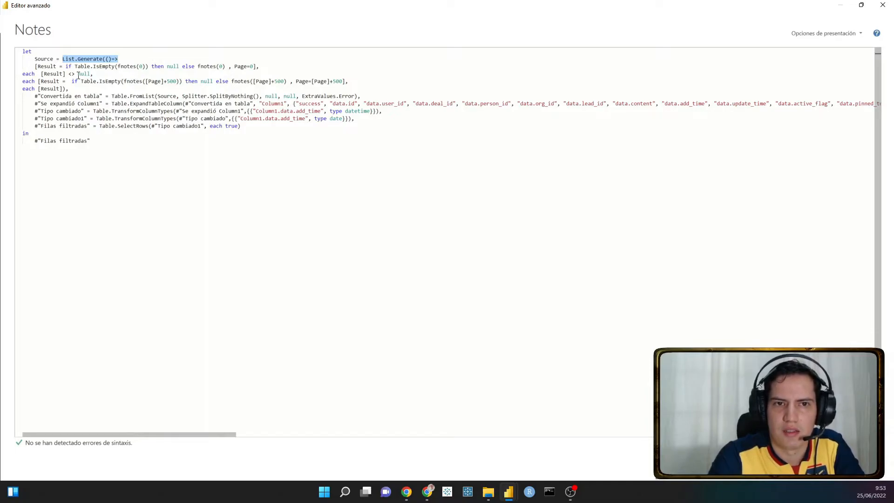
pyautogui.moveTo(34, 67); pyautogui.dragTo(175, 82)
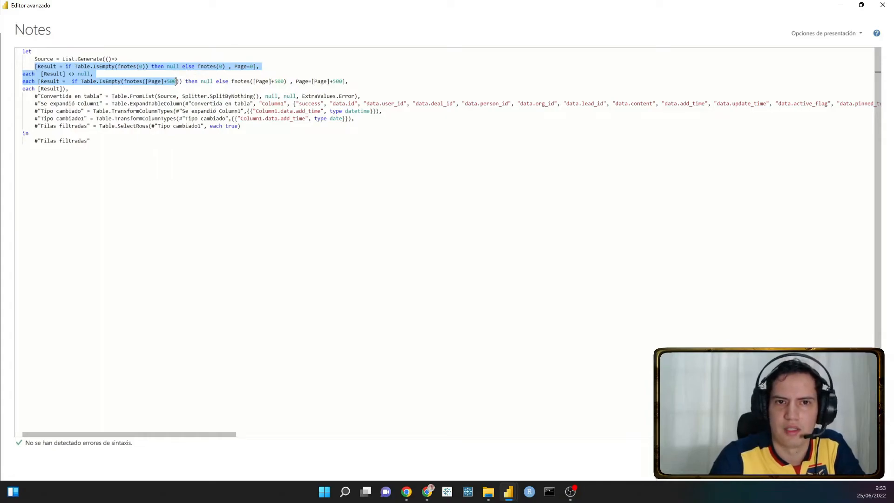
pyautogui.click(106, 90)
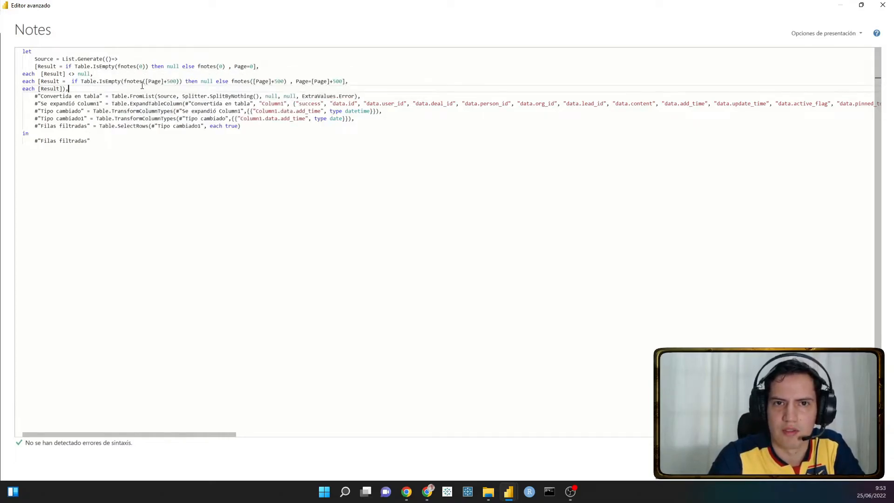
pyautogui.doubleClick(127, 67)
pyautogui.doubleClick(132, 82)
pyautogui.doubleClick(207, 66)
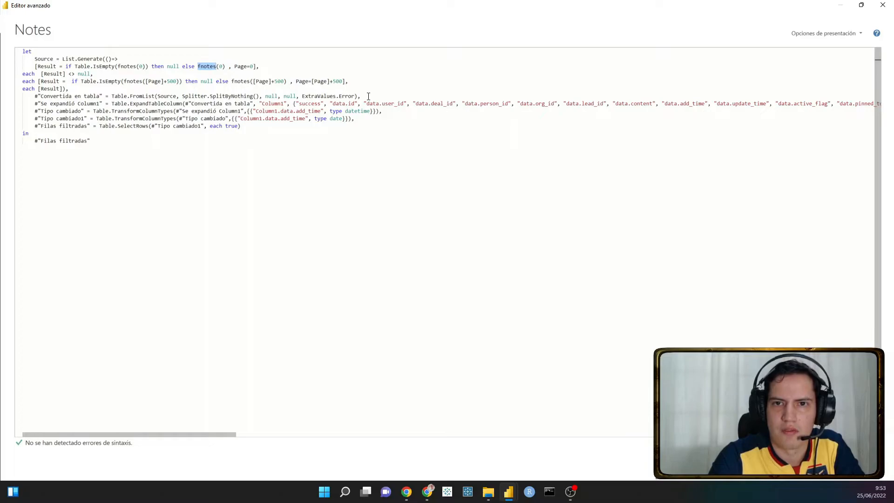
# - Review the Convertida en tabla, Tipo cambiado and Filas filtradas steps of Notes and the step its in clause outputs
pyautogui.moveTo(368, 96); pyautogui.dragTo(7, 49)
pyautogui.moveTo(103, 148); pyautogui.dragTo(22, 133)
pyautogui.moveTo(41, 96); pyautogui.dragTo(103, 93)
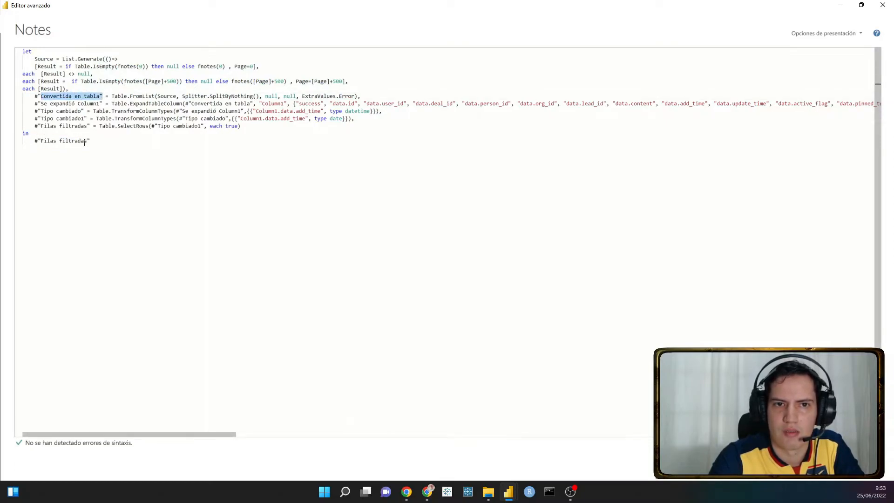
pyautogui.moveTo(40, 141); pyautogui.dragTo(88, 141)
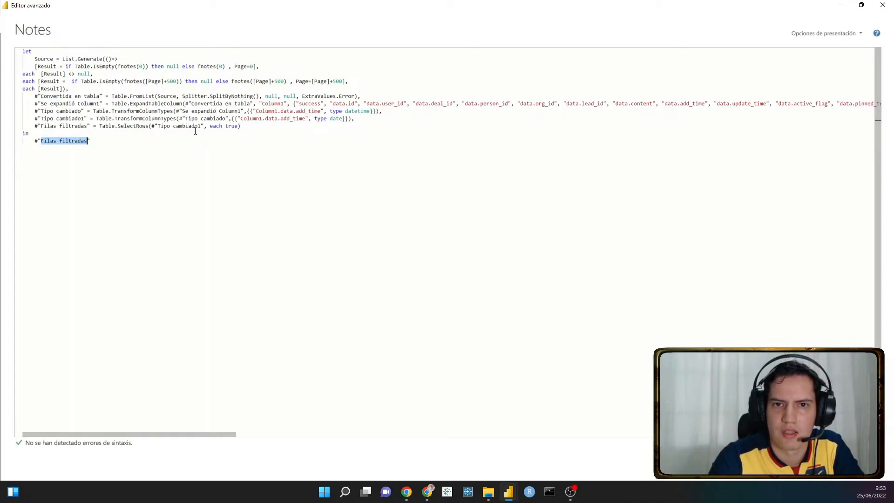
pyautogui.moveTo(256, 125); pyautogui.dragTo(22, 110)
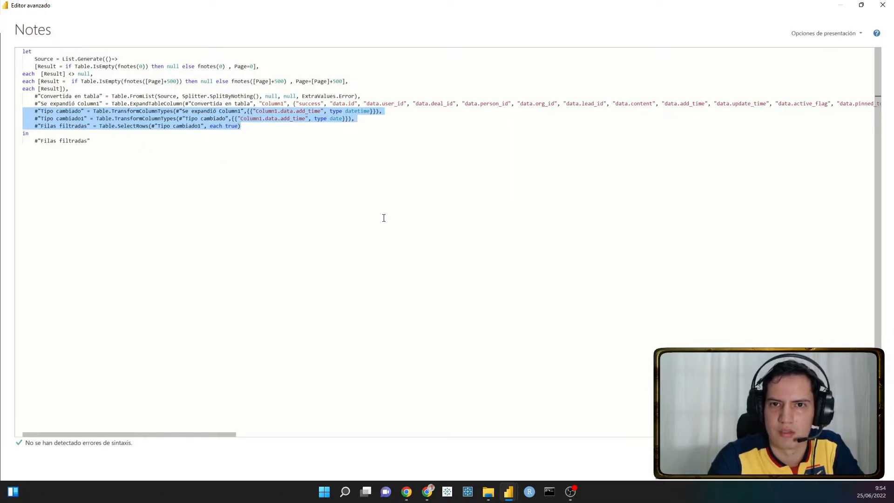
pyautogui.click(241, 126)
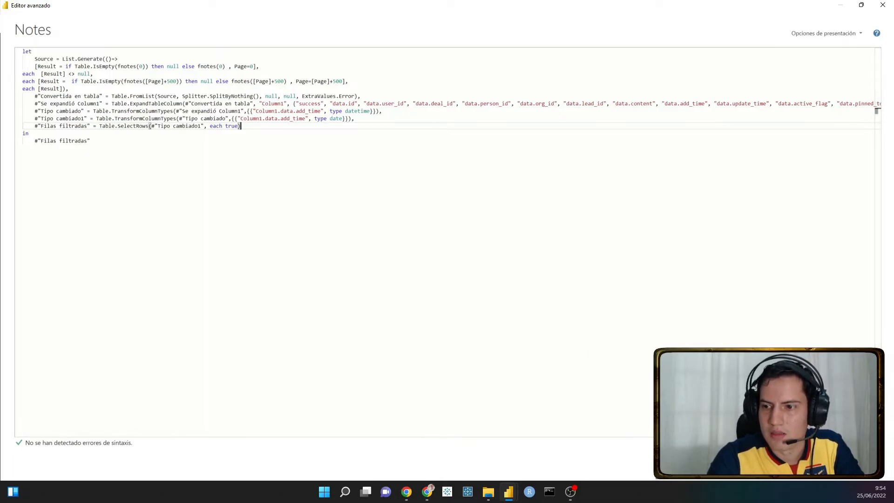
# - Close the Notes code unchanged and look over the Integraciones and Category queries
pyautogui.click(854, 464)
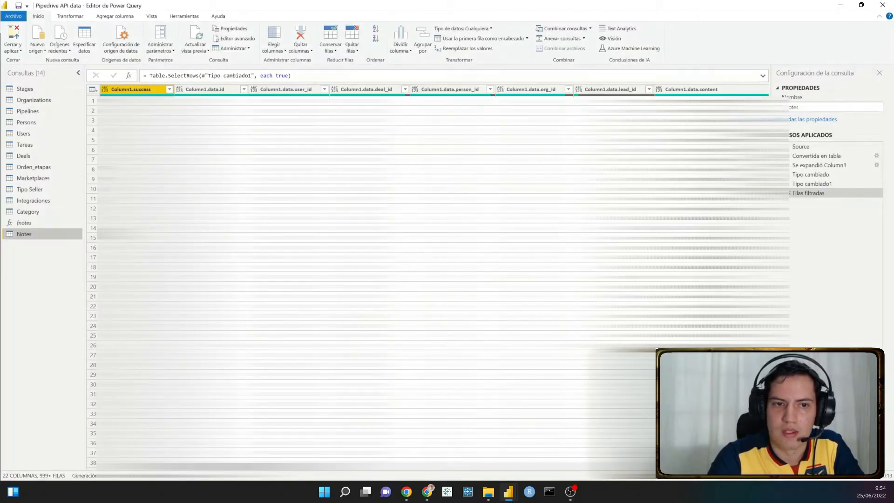
pyautogui.click(45, 203)
pyautogui.click(36, 212)
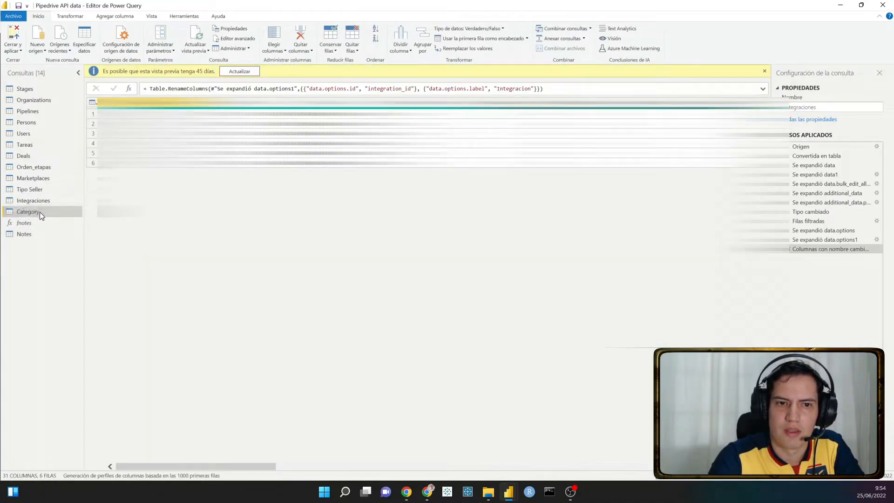
# - Inspect the Stages query code in the Advanced Editor, focusing on the Web.Contents address in its Origen line, and close it
pyautogui.click(34, 90)
pyautogui.rightClick(33, 91)
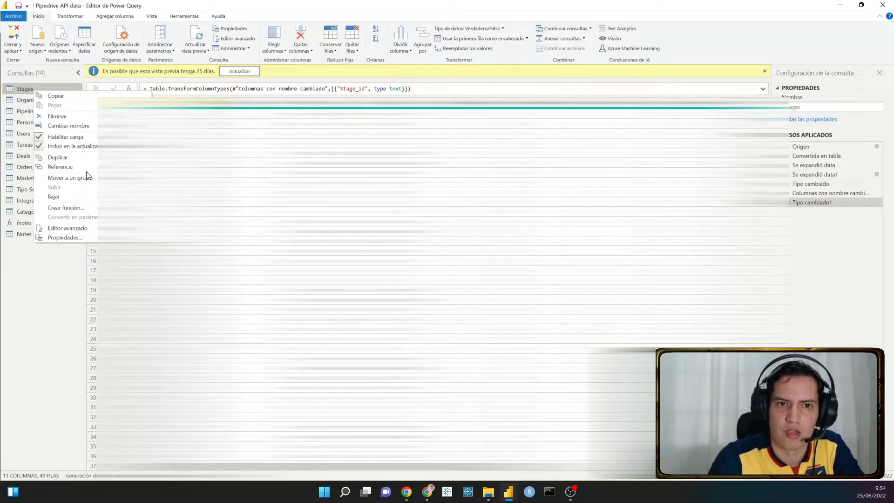
pyautogui.click(66, 228)
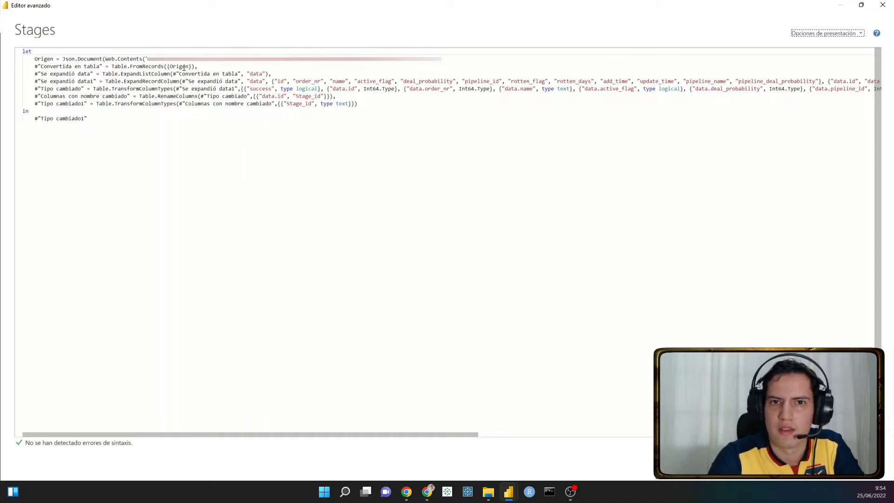
pyautogui.moveTo(148, 59); pyautogui.dragTo(417, 65)
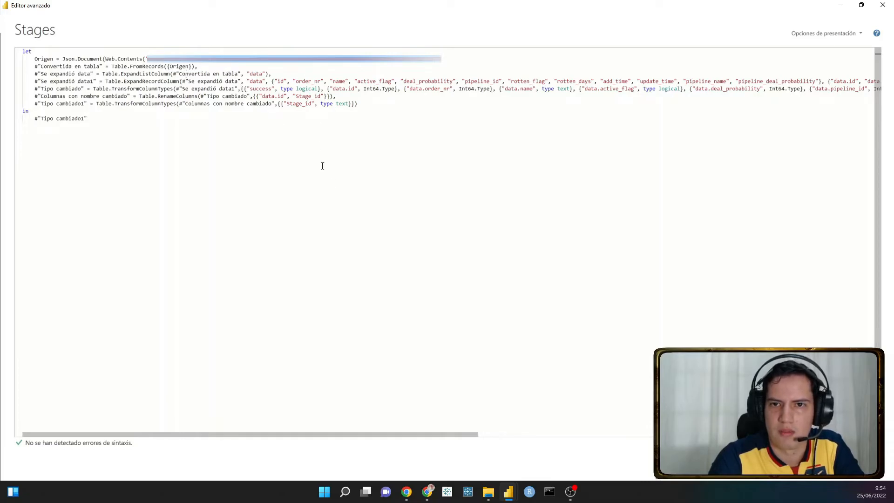
pyautogui.click(857, 465)
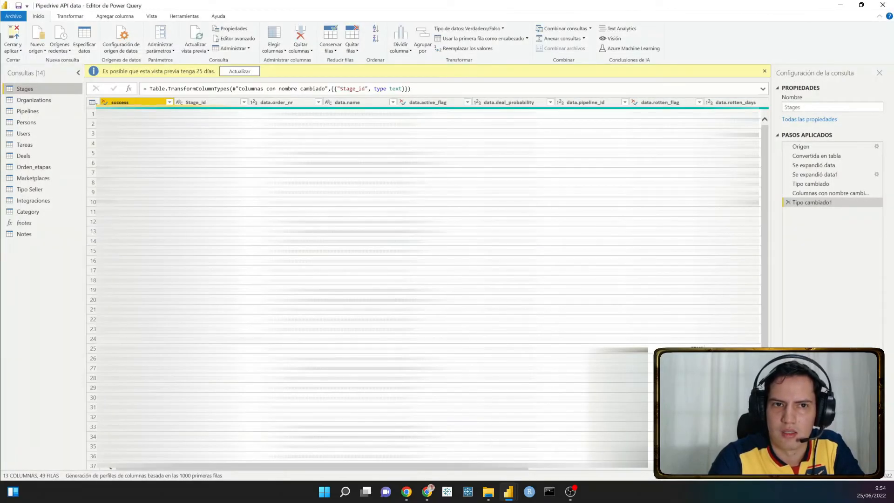
# - Inspect the Organizations code in the Advanced Editor, focusing on the end of the Web.Contents call in its Source line, and close it
pyautogui.click(40, 101)
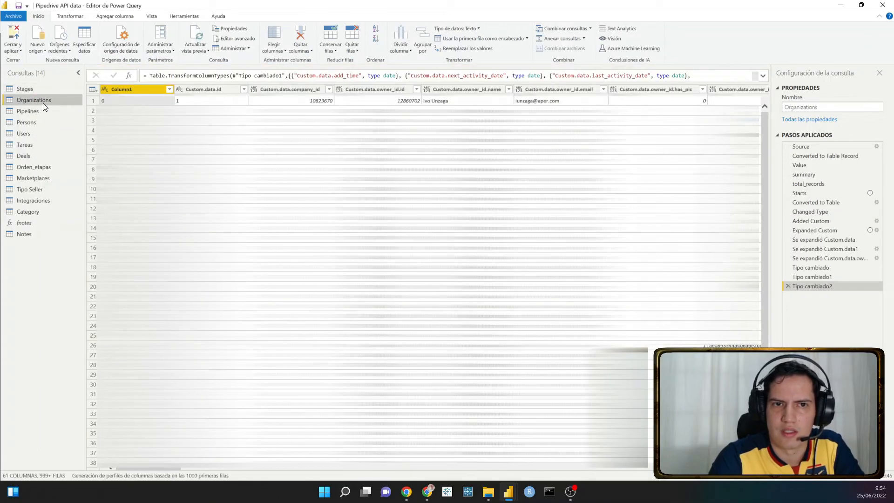
pyautogui.rightClick(45, 101)
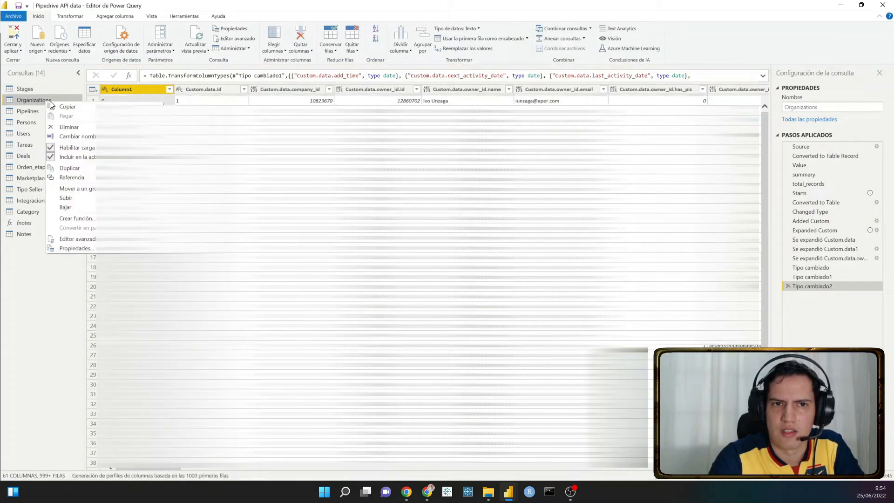
pyautogui.click(84, 238)
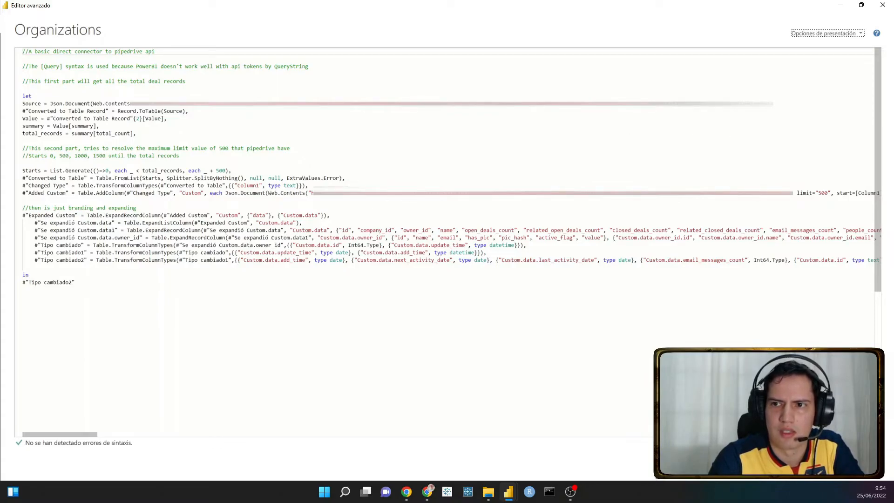
pyautogui.moveTo(773, 103); pyautogui.dragTo(651, 104)
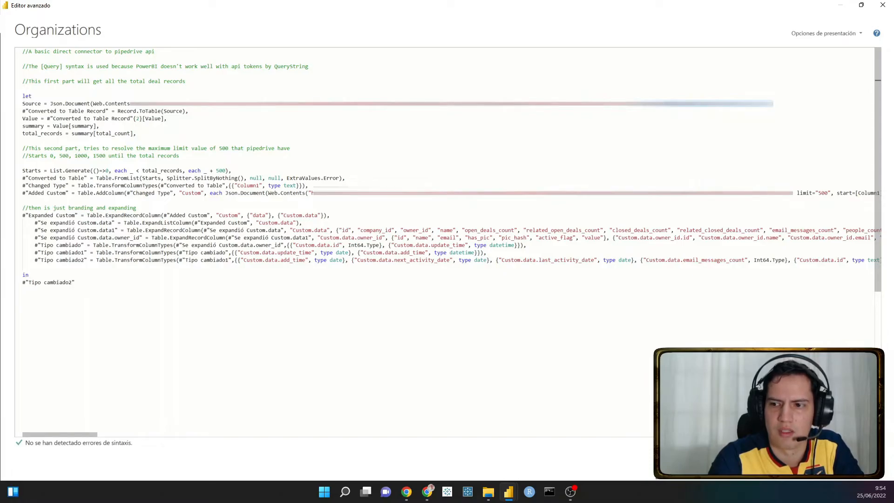
pyautogui.click(857, 465)
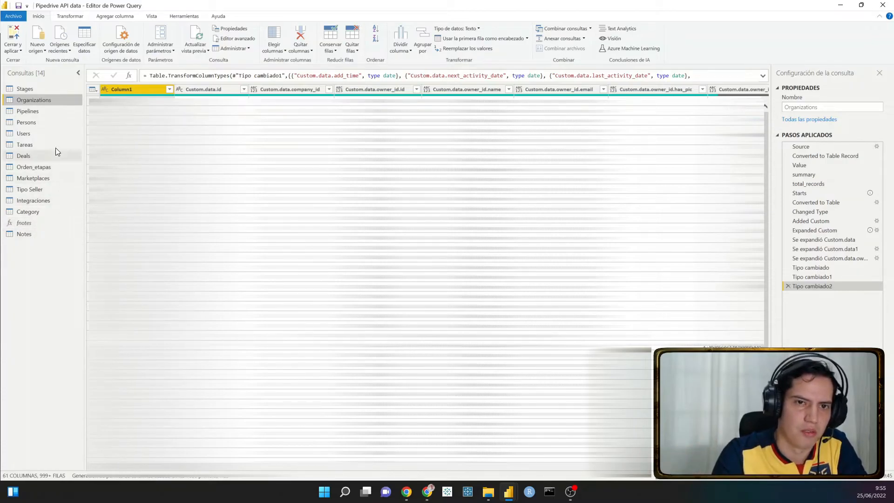
# - Review the Advanced Editor code of the Pipelines and Persons queries, comparing how each requests its data, and close both
pyautogui.click(48, 110)
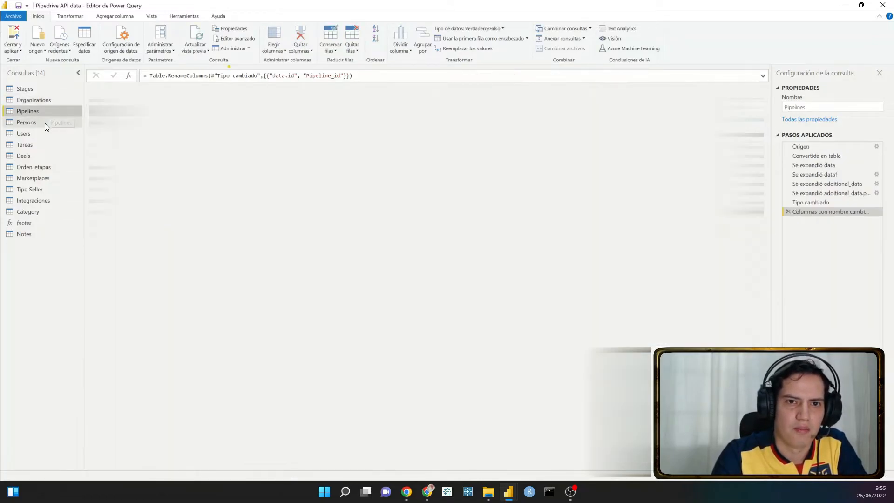
pyautogui.click(230, 38)
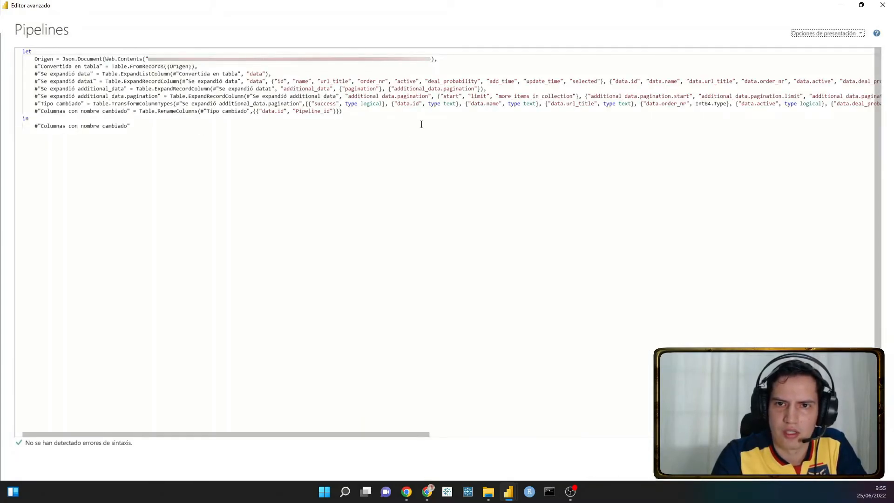
pyautogui.click(855, 465)
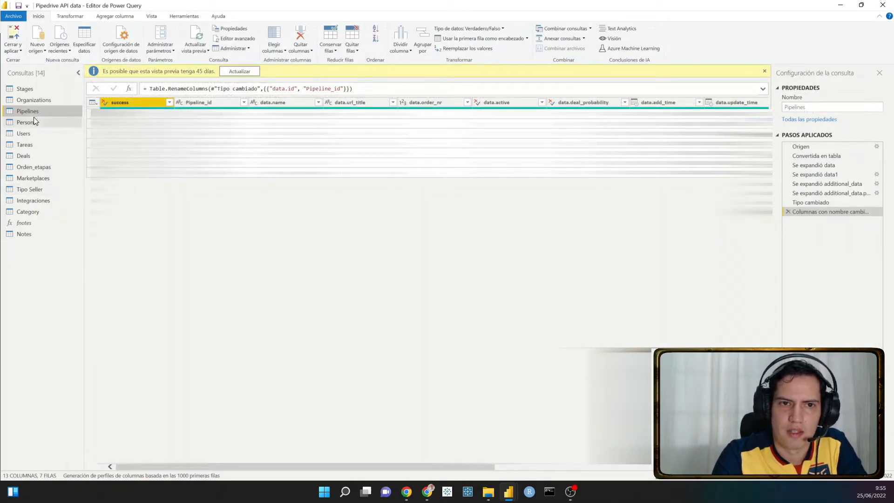
pyautogui.click(29, 121)
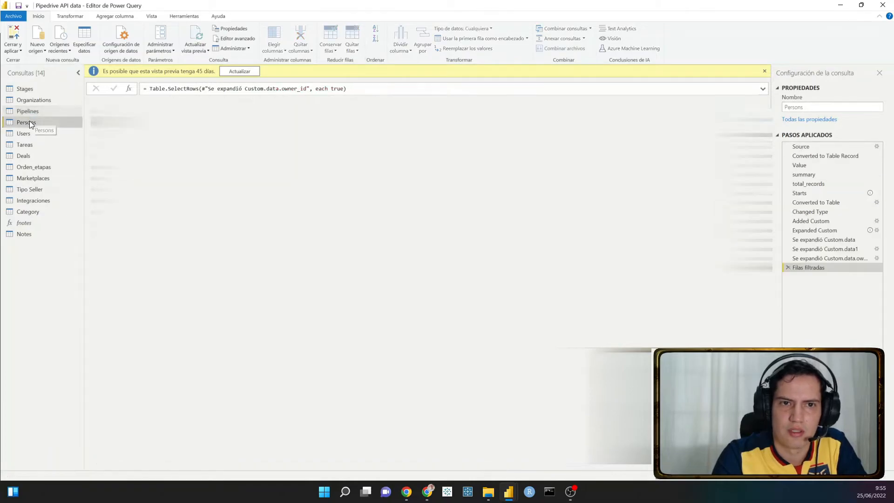
pyautogui.click(235, 38)
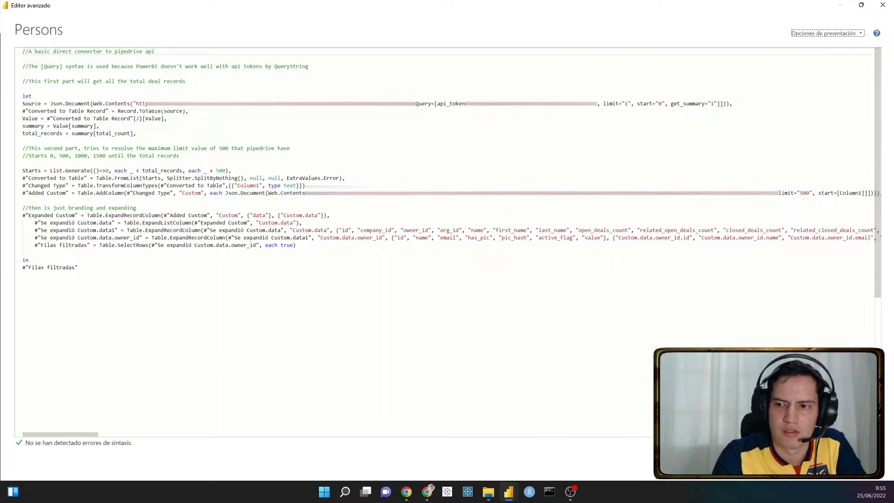
pyautogui.click(859, 462)
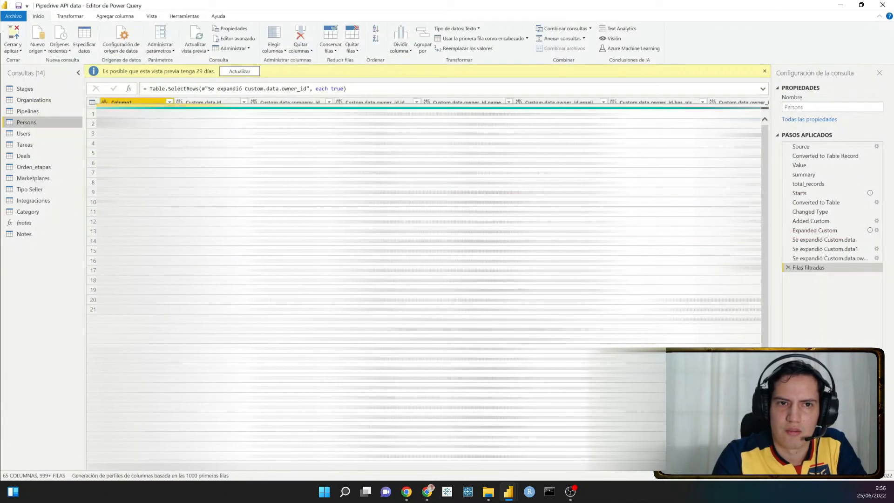
# - Open the Users query in the Advanced Editor, highlight its entire code for review, and close it unchanged
pyautogui.click(35, 133)
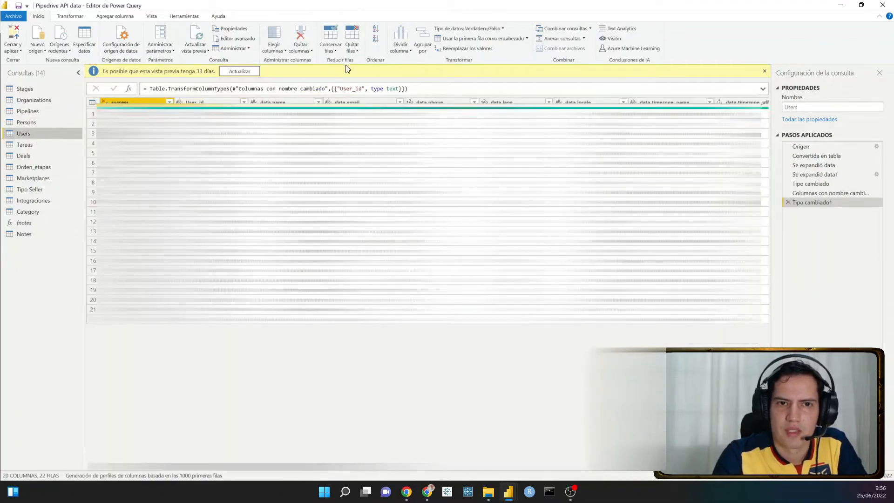
pyautogui.click(221, 39)
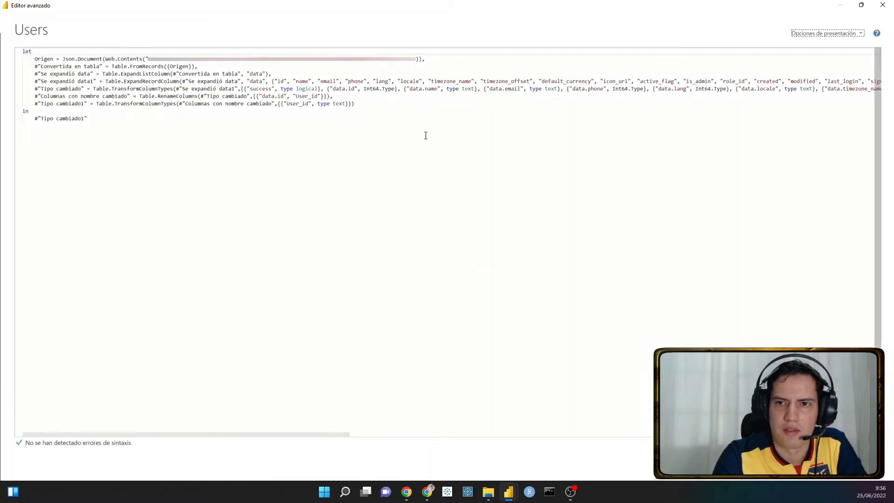
pyautogui.click(348, 128)
pyautogui.hotkey('ctrl', 'a')
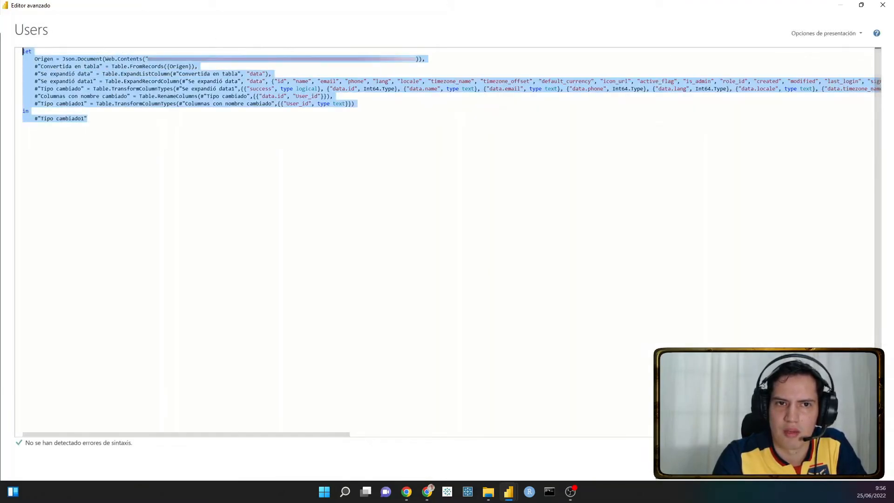
pyautogui.click(858, 466)
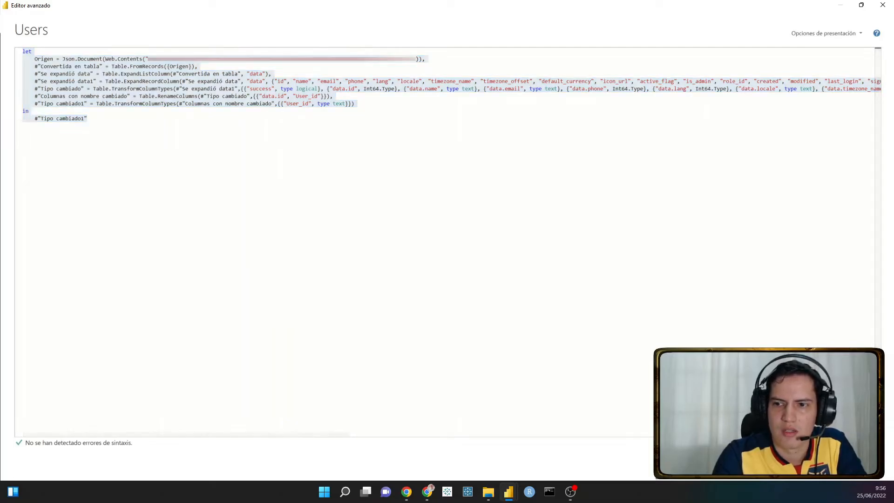
# - Examine the Tareas code in the Advanced Editor, including its Origen address and record expansions, and close it
pyautogui.click(43, 144)
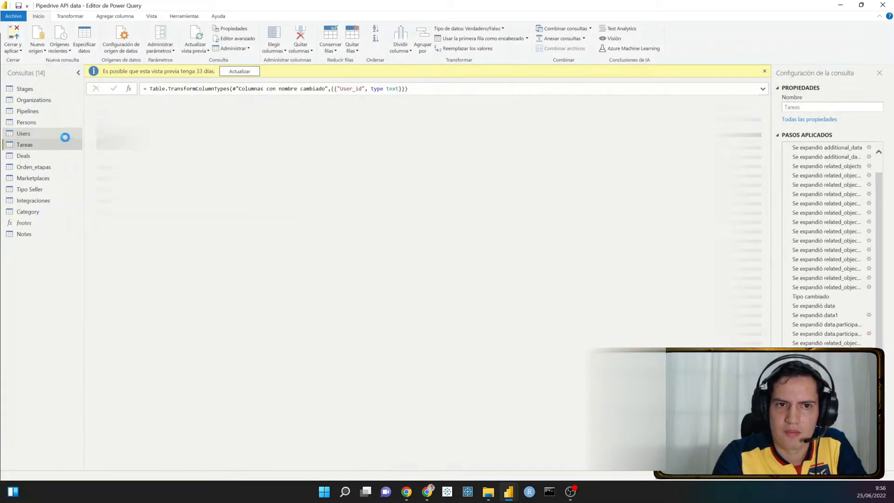
pyautogui.click(228, 40)
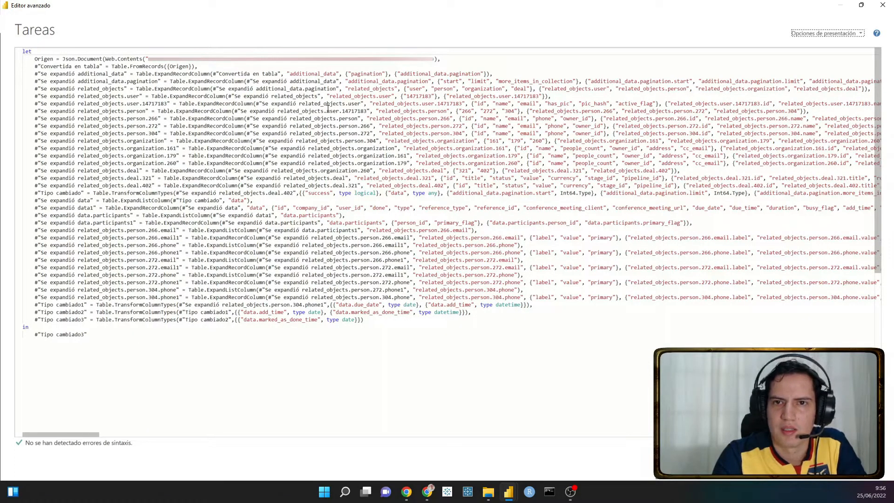
pyautogui.doubleClick(269, 60)
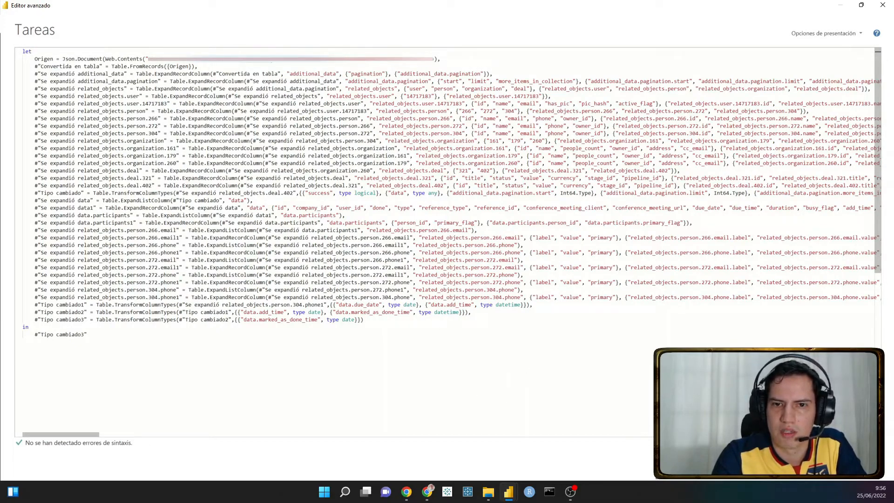
pyautogui.click(859, 464)
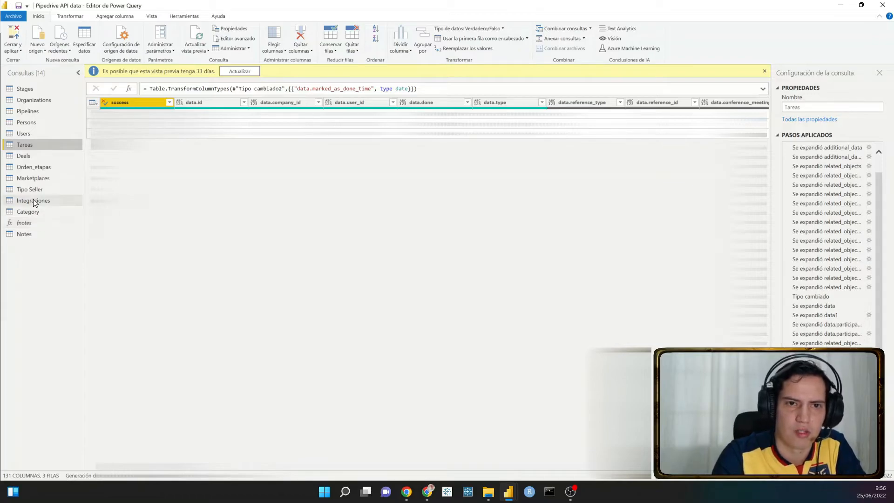
# - Look over the Orden_etapas table, and examine the data.name, data.options.label and Marketplace_id columns of Marketplaces
pyautogui.click(41, 170)
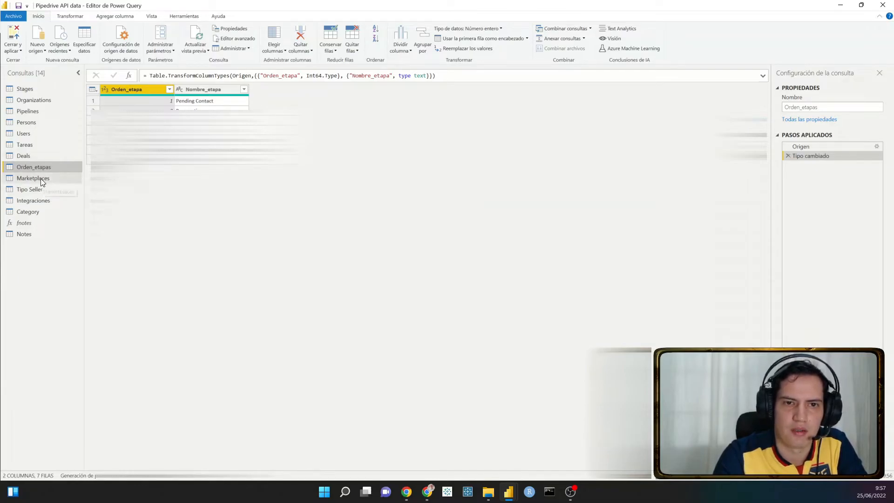
pyautogui.click(41, 178)
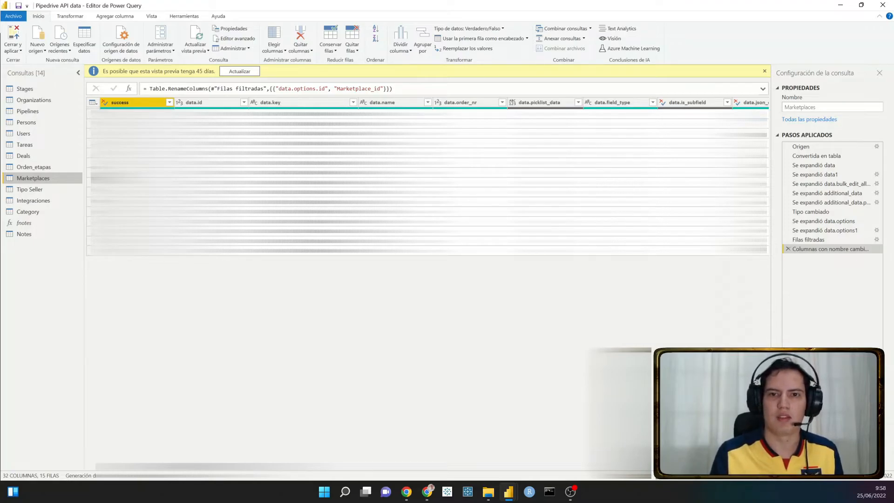
pyautogui.click(377, 103)
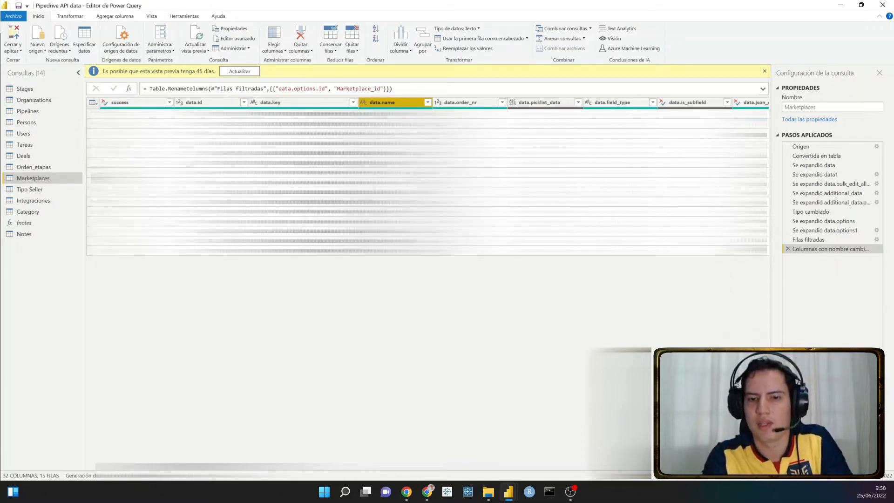
pyautogui.hscroll(10, 427, 177)
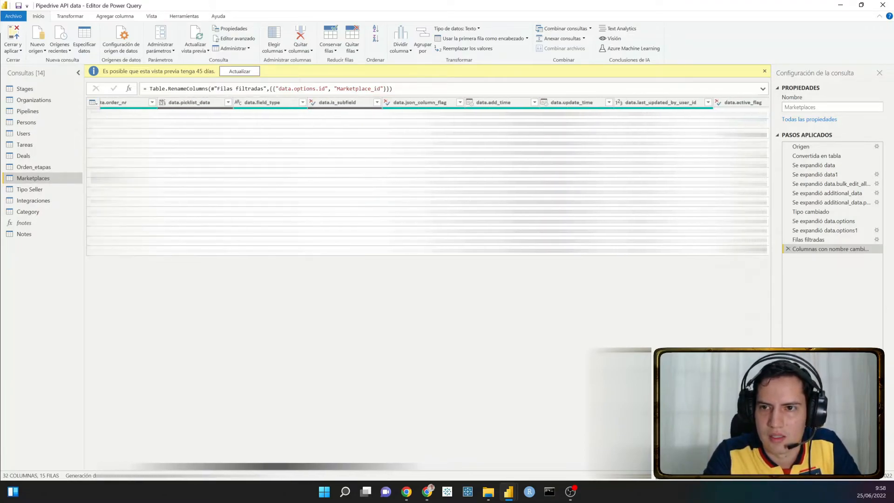
pyautogui.moveTo(421, 465); pyautogui.dragTo(637, 466)
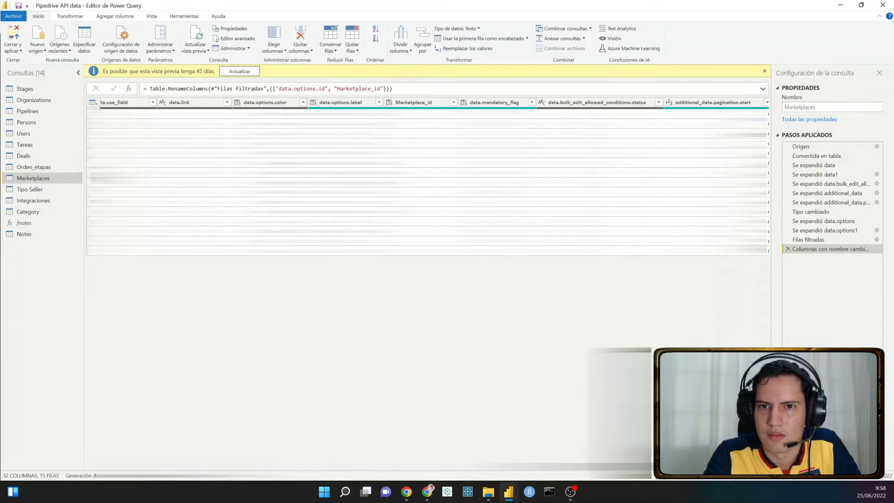
pyautogui.click(345, 103)
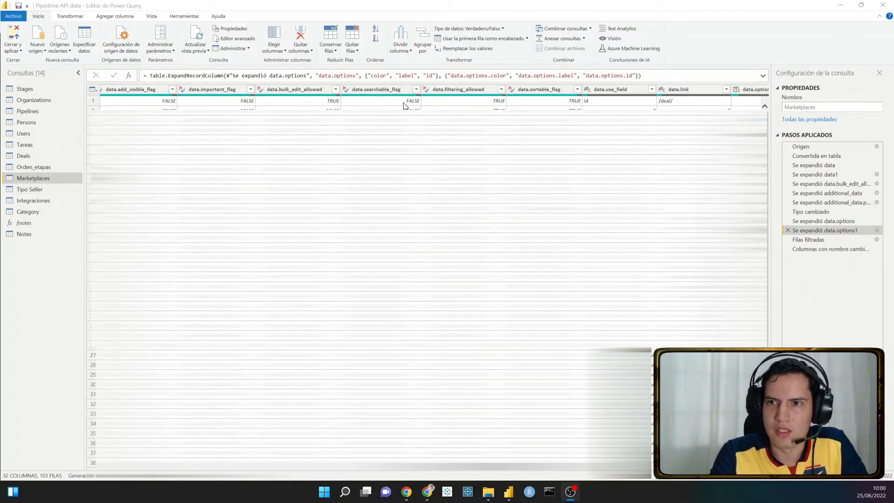
# - View the Origen step of Marketplaces and examine the Web.Contents address on that line in the Advanced Editor
pyautogui.click(823, 145)
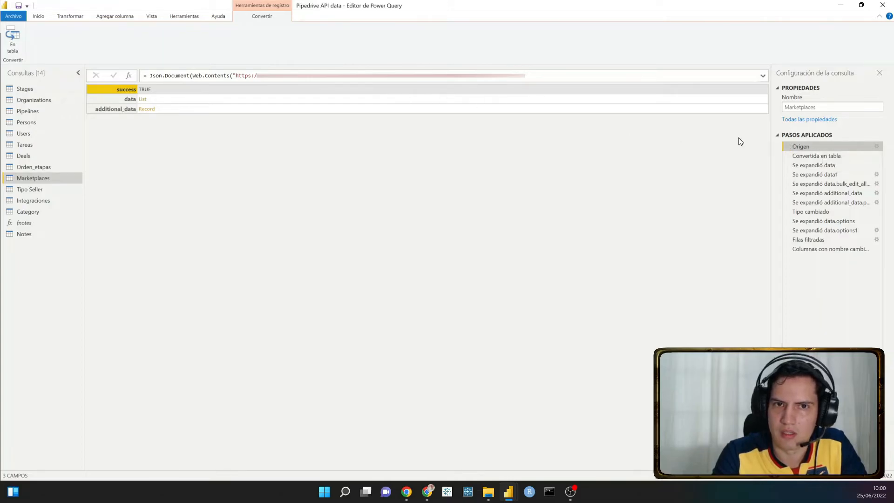
pyautogui.click(38, 16)
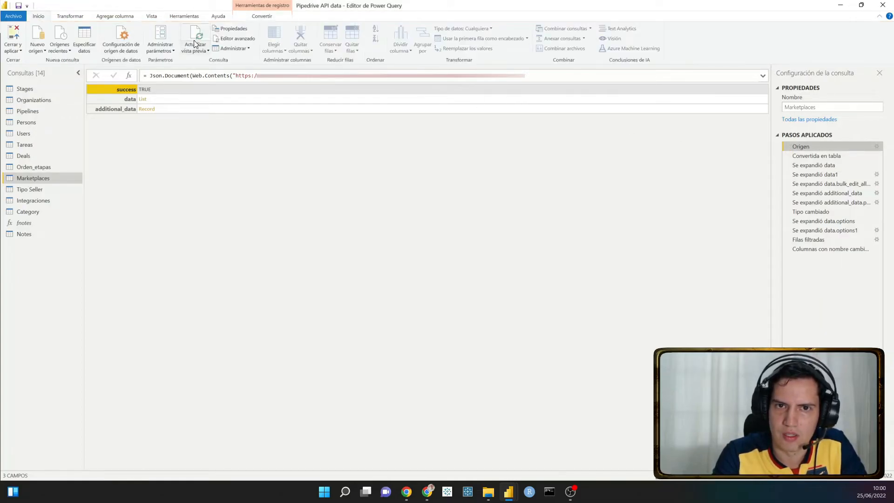
pyautogui.click(223, 41)
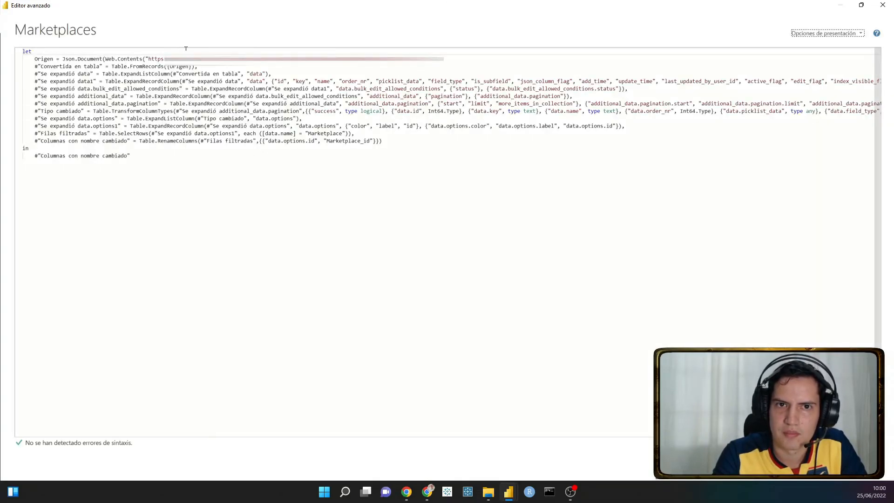
pyautogui.moveTo(133, 59); pyautogui.dragTo(444, 59)
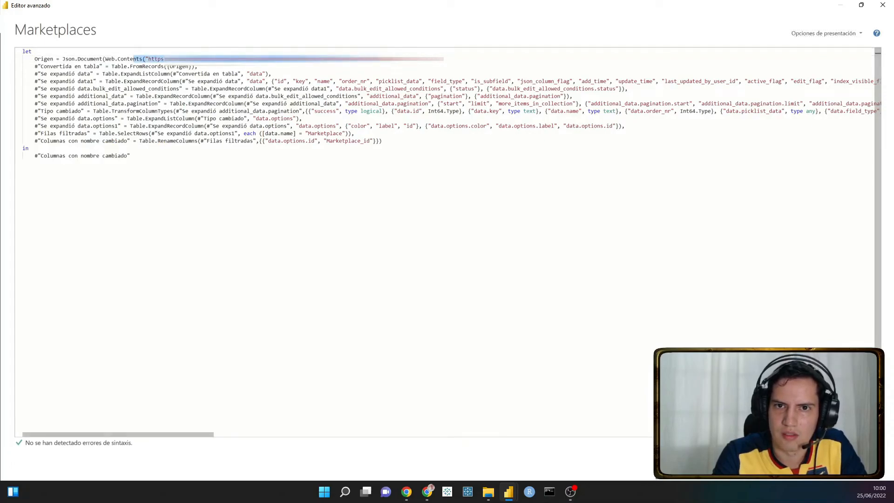
# - Examine the rest of the Origen address and the "Convertida en tabla" line in the Marketplaces code, and close the Advanced Editor
pyautogui.moveTo(373, 59); pyautogui.dragTo(443, 58)
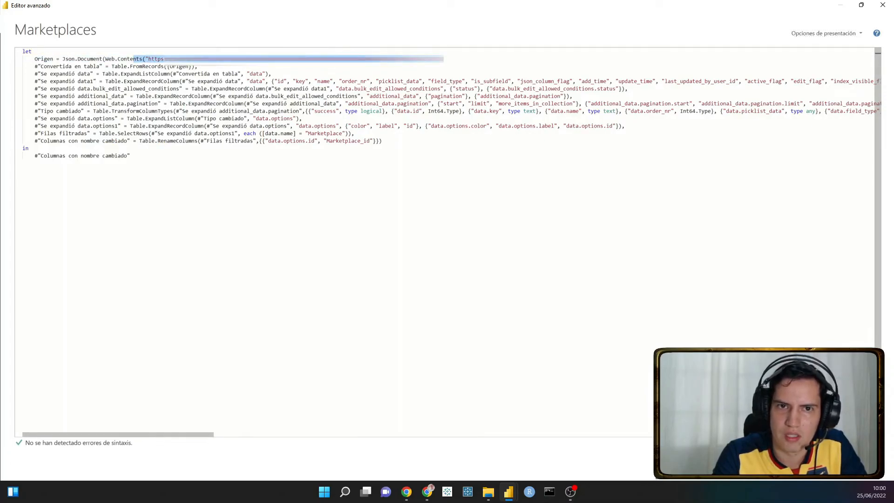
pyautogui.moveTo(210, 67); pyautogui.dragTo(41, 67)
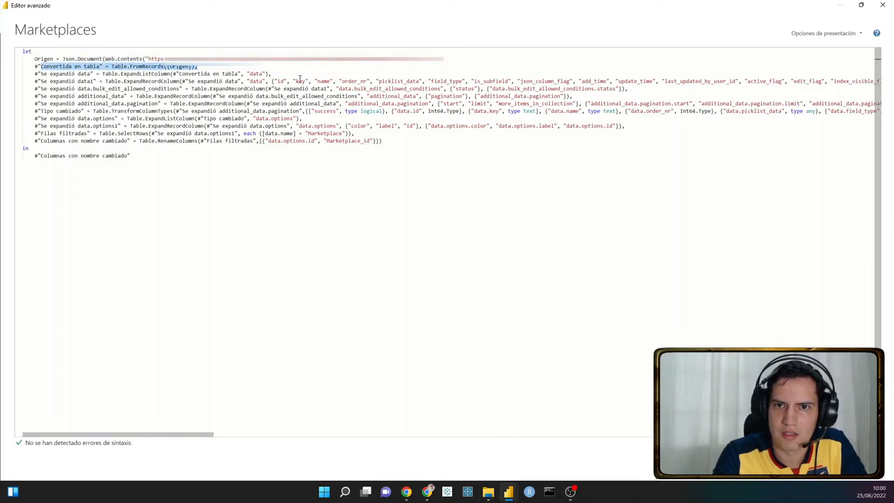
pyautogui.click(857, 464)
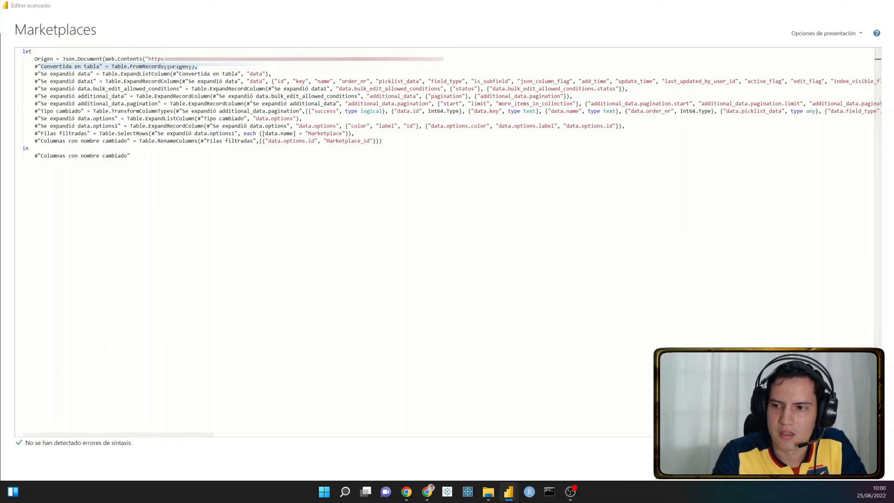
# - Review the applied steps of Marketplaces one by one, from Convertida en tabla to Se expandió data.options, and return to Tipo cambiado
pyautogui.click(822, 155)
pyautogui.click(816, 164)
pyautogui.click(811, 173)
pyautogui.click(808, 185)
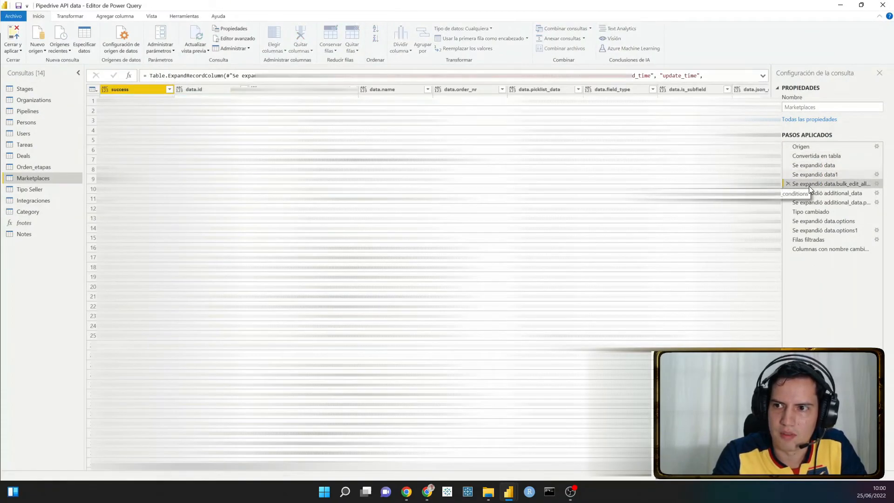
pyautogui.click(808, 191)
pyautogui.click(805, 203)
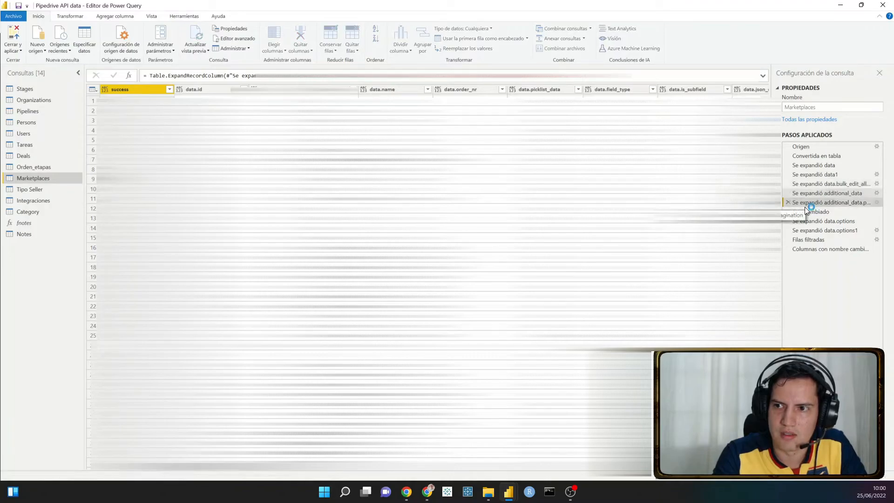
pyautogui.click(807, 212)
pyautogui.click(806, 221)
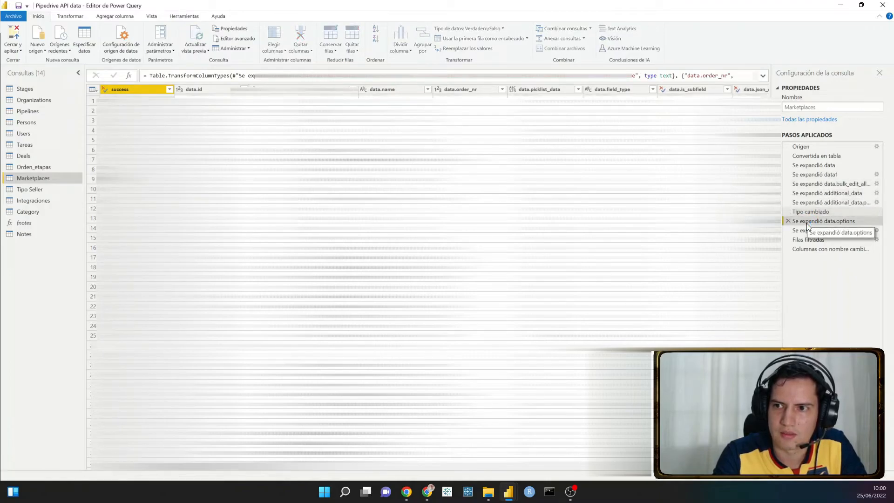
pyautogui.click(816, 214)
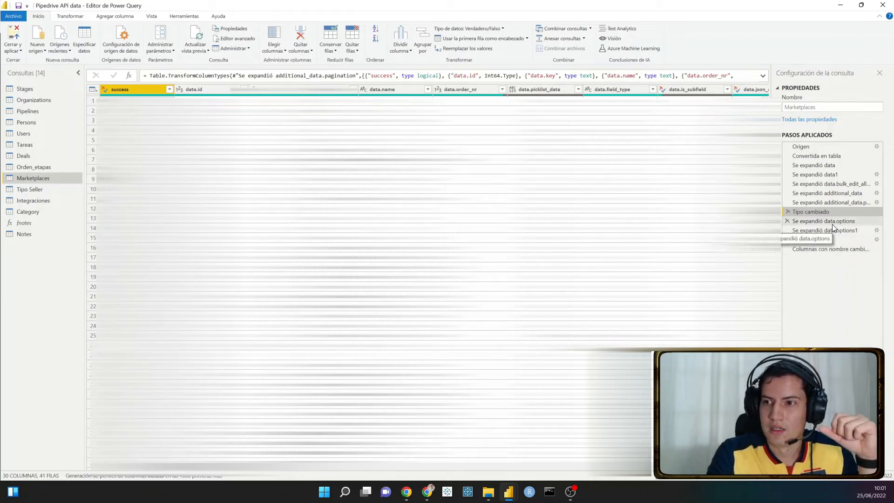
# - Display the Se expandió data.options1 step of Marketplaces and examine the data.name values around rows 50 to 52
pyautogui.click(822, 232)
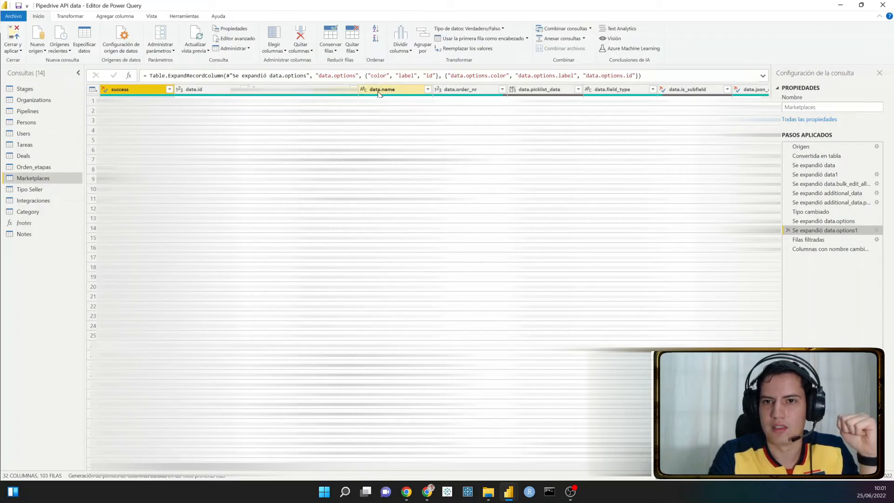
pyautogui.scroll(-15, 433, 214)
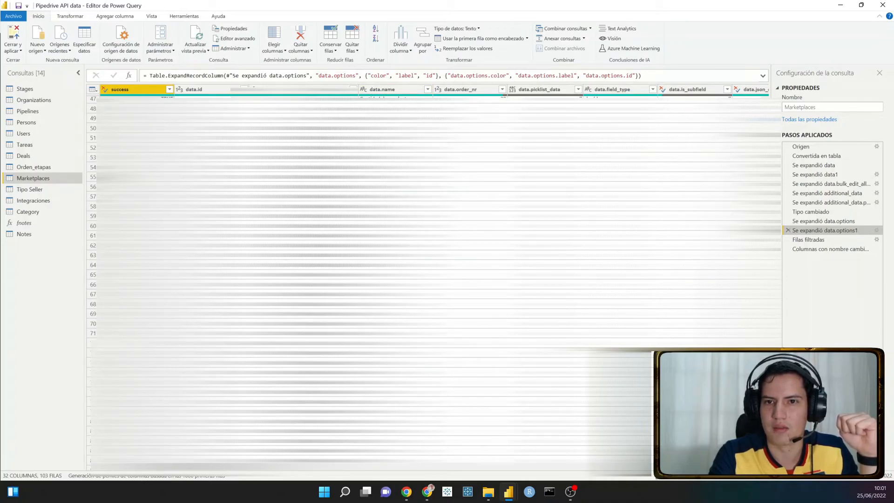
pyautogui.click(396, 128)
pyautogui.press('Down')
pyautogui.press('Down')
pyautogui.press('Down')
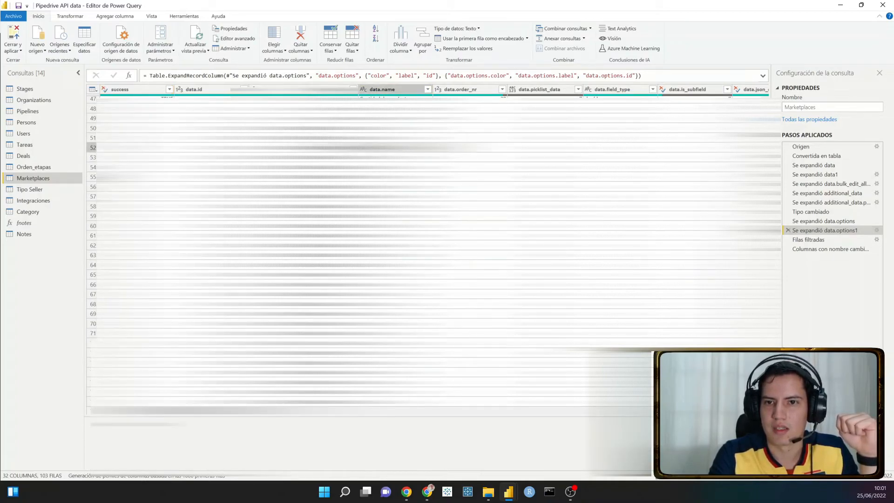
pyautogui.press('Up')
pyautogui.press('Up')
pyautogui.press('Up')
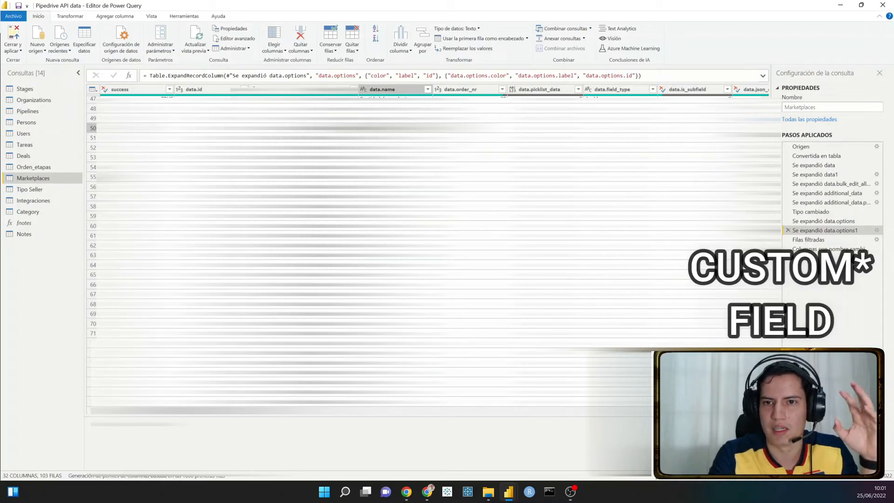
pyautogui.press('Down')
pyautogui.press('Up')
pyautogui.press('Down')
pyautogui.press('Up')
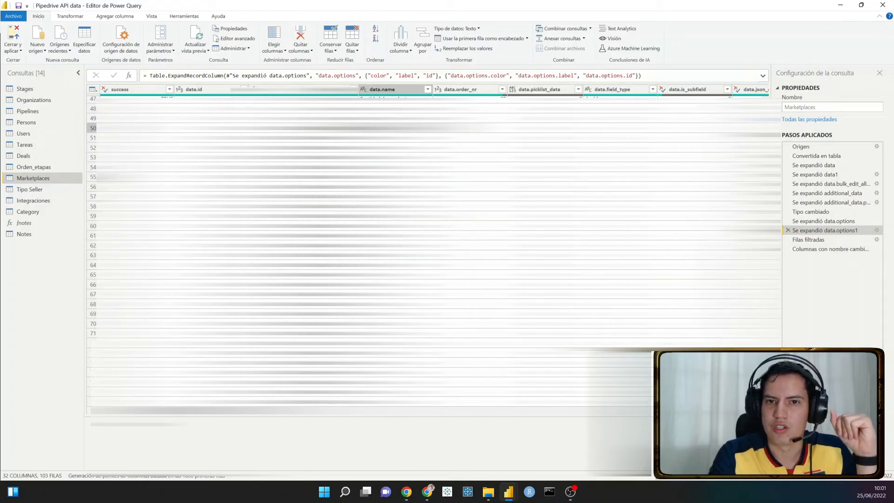
# - Examine the data.name values further down the expanded Marketplaces table, at rows 65 and 90, and return to row 50
pyautogui.scroll(2, 433, 214)
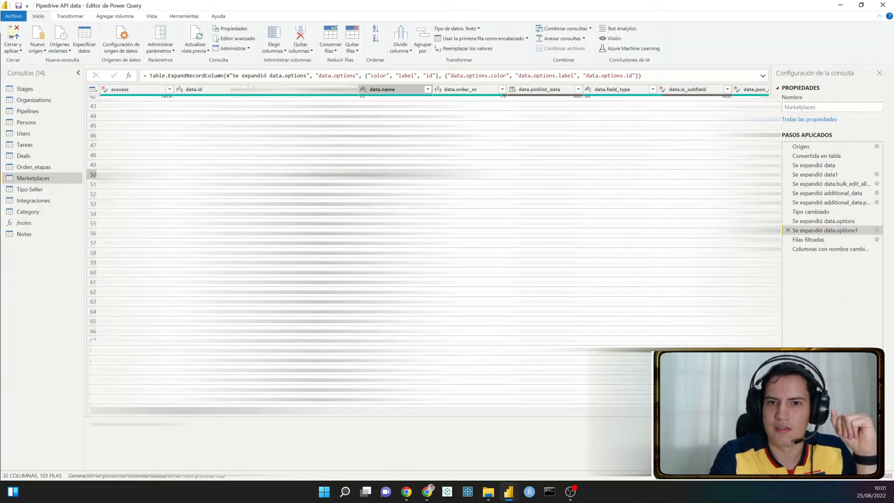
pyautogui.scroll(-2, 432, 214)
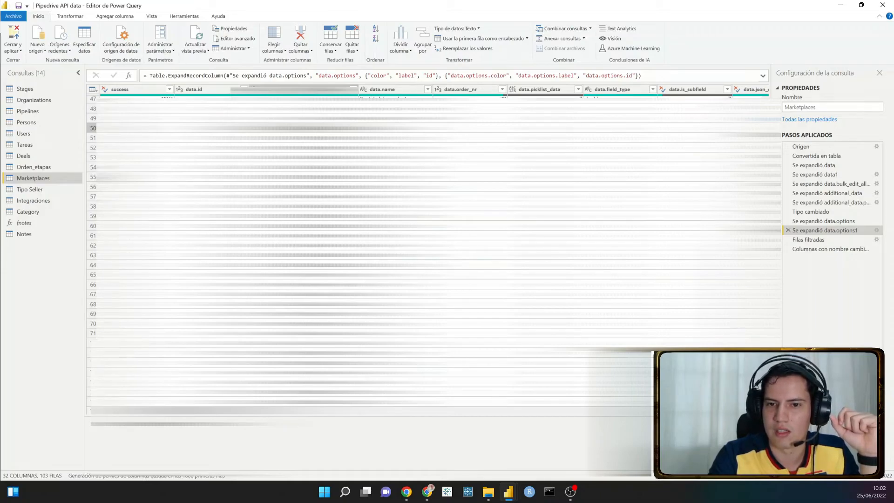
pyautogui.scroll(-2, 395, 224)
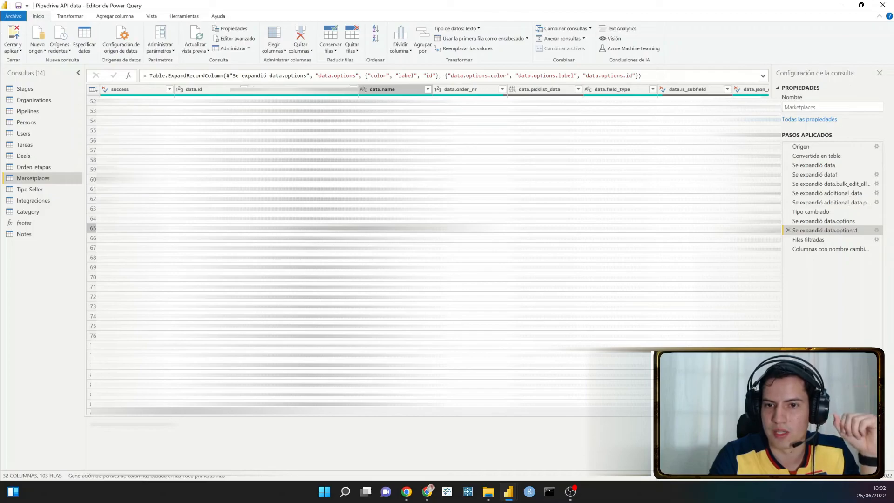
pyautogui.scroll(-6, 396, 228)
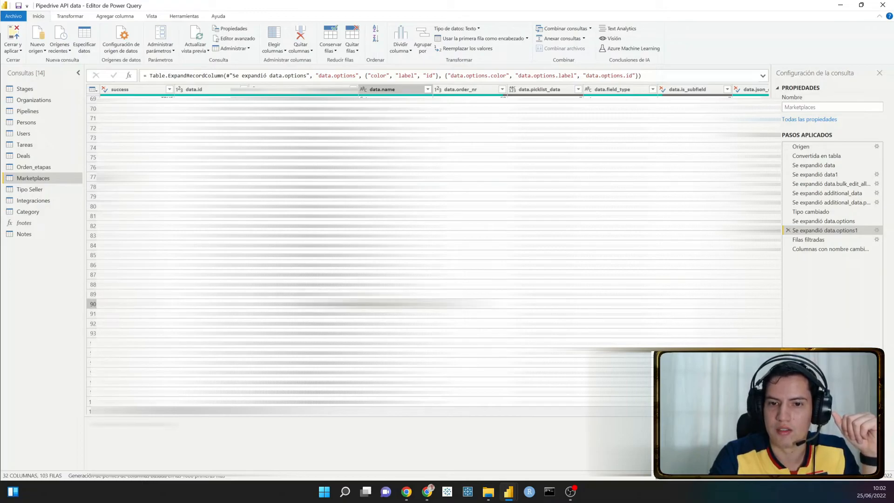
pyautogui.scroll(-1, 372, 304)
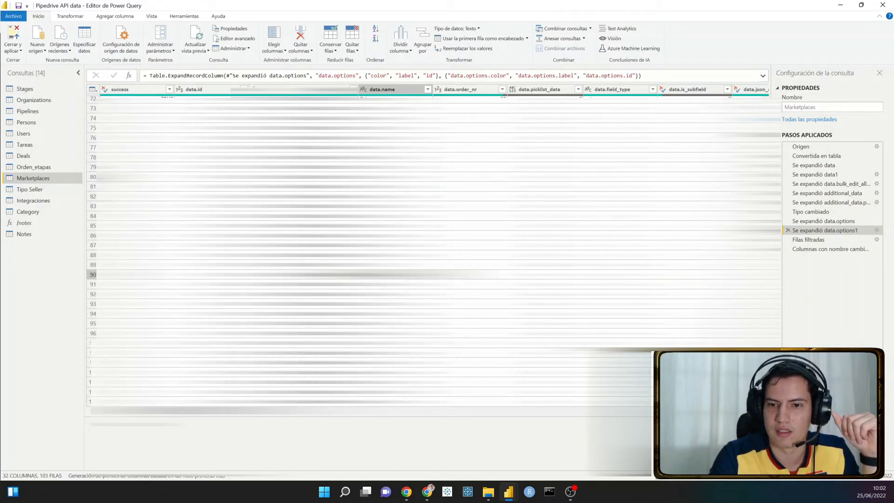
pyautogui.scroll(9, 373, 274)
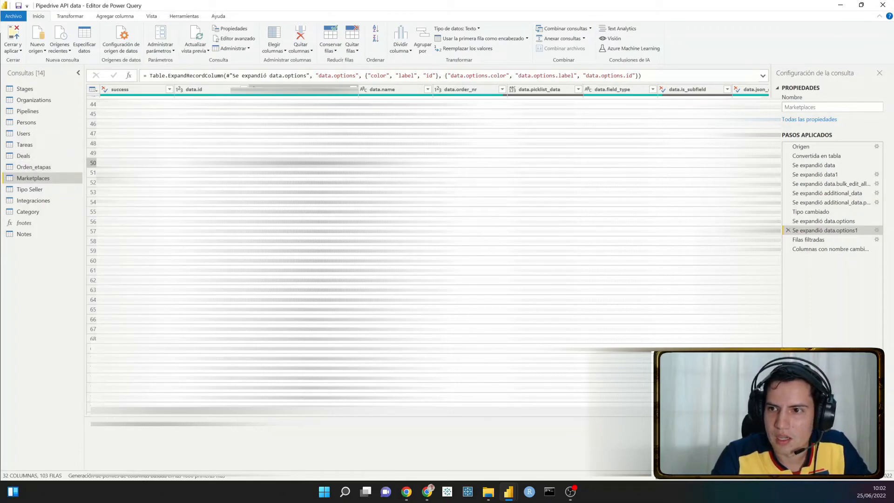
# - View the Filas filtradas step of Marketplaces and highlight its formula filtering data.name to "Marketplace"
pyautogui.click(819, 238)
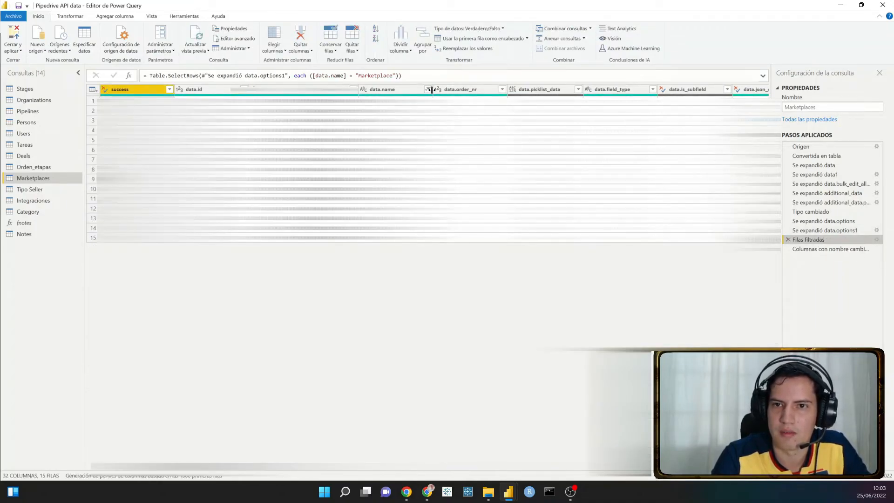
pyautogui.moveTo(413, 75); pyautogui.dragTo(295, 73)
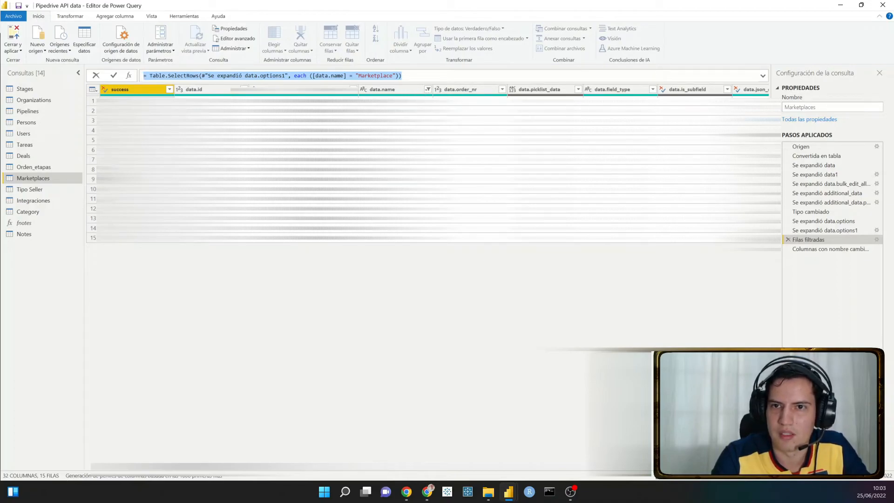
pyautogui.click(422, 289)
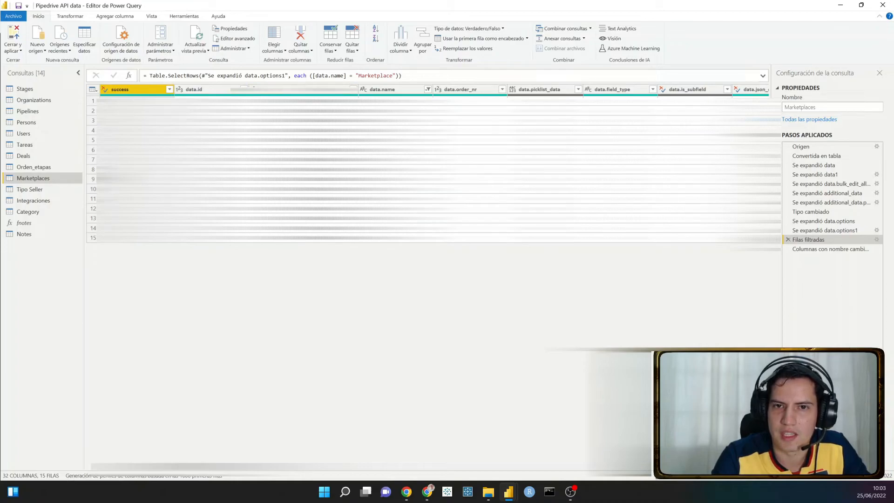
# - View the last rename step of Marketplaces and examine how its formula renames data.options.id to Marketplace_id
pyautogui.click(815, 250)
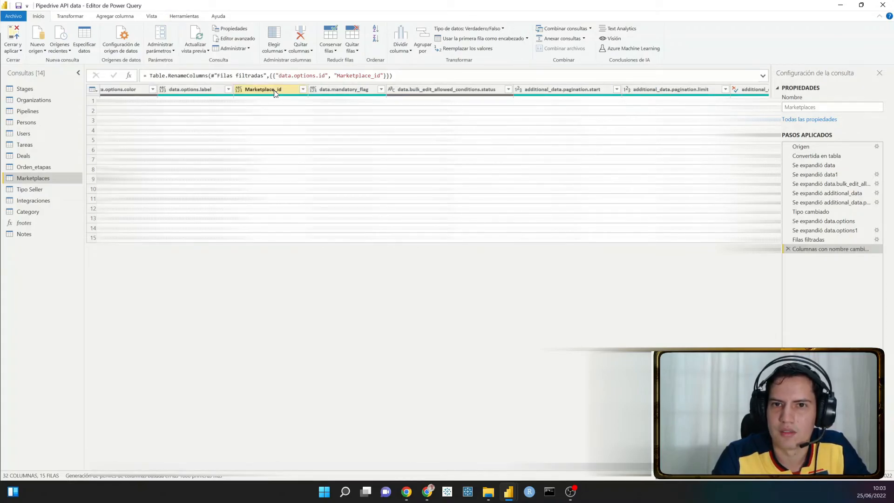
pyautogui.moveTo(278, 75); pyautogui.dragTo(319, 76)
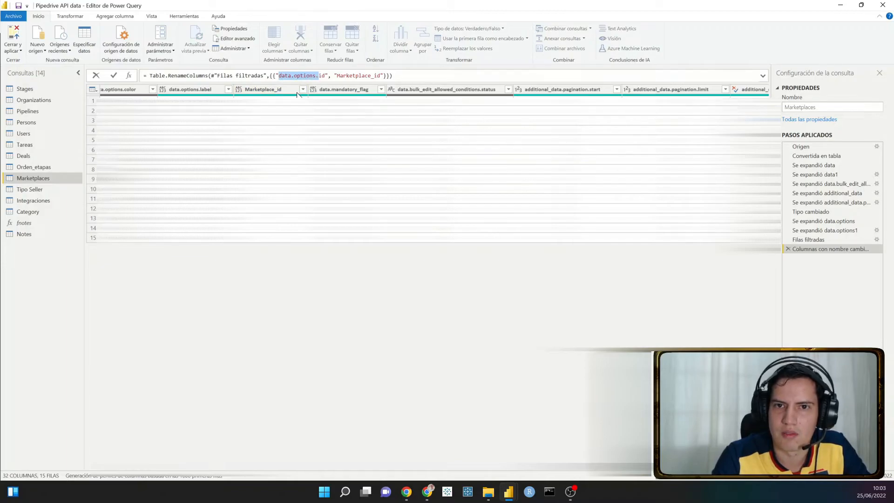
pyautogui.click(272, 92)
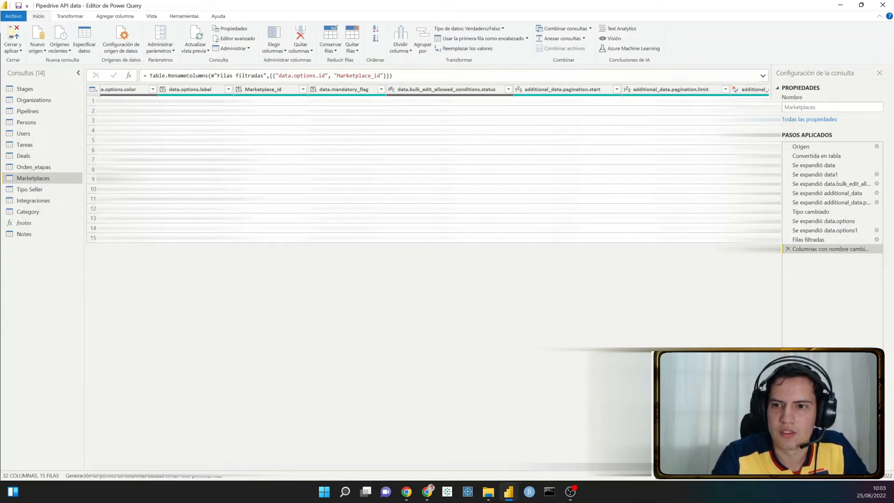
# - Open the Deals query, locate its Marketplace_id column, and view that column's original hashed name in the step before the rename
pyautogui.click(41, 155)
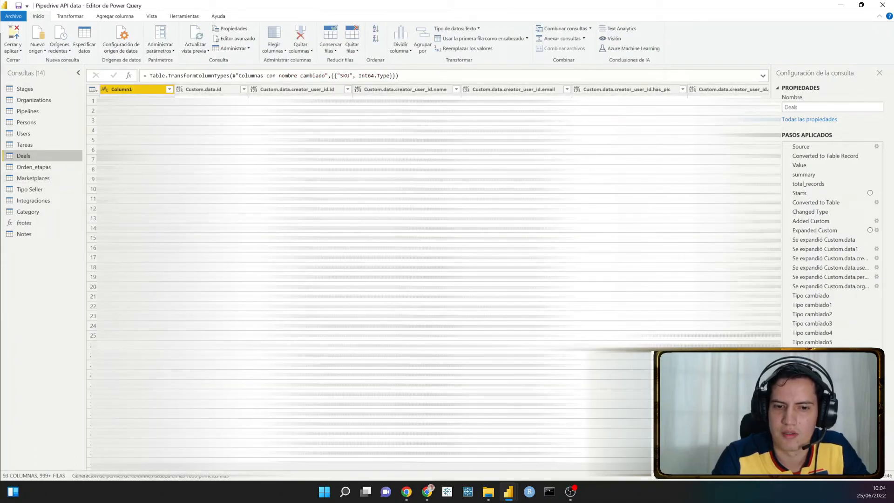
pyautogui.moveTo(161, 467); pyautogui.dragTo(706, 467)
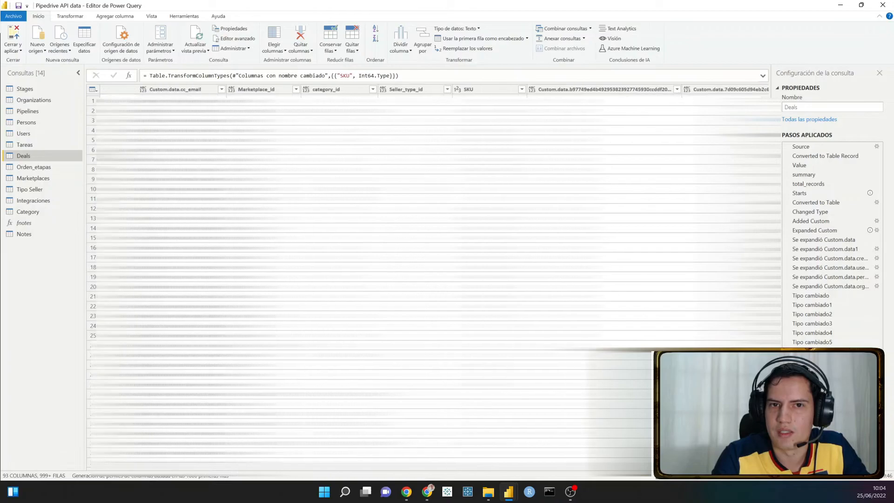
pyautogui.click(256, 87)
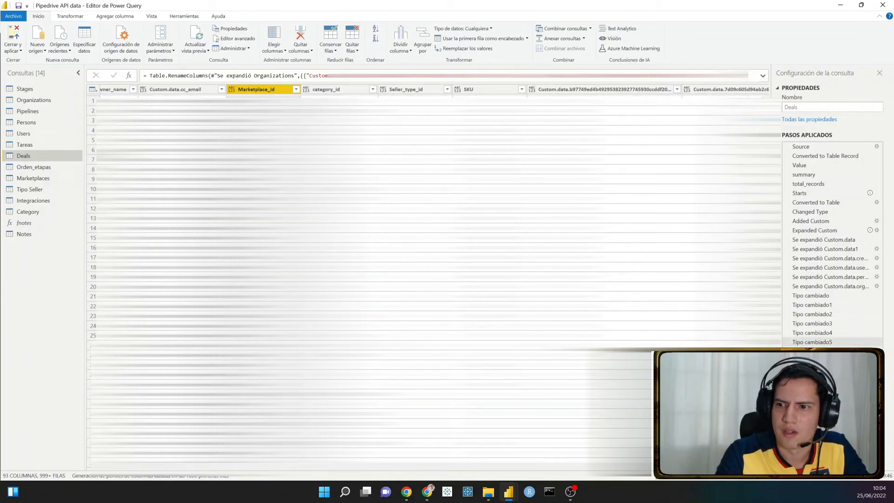
pyautogui.click(823, 360)
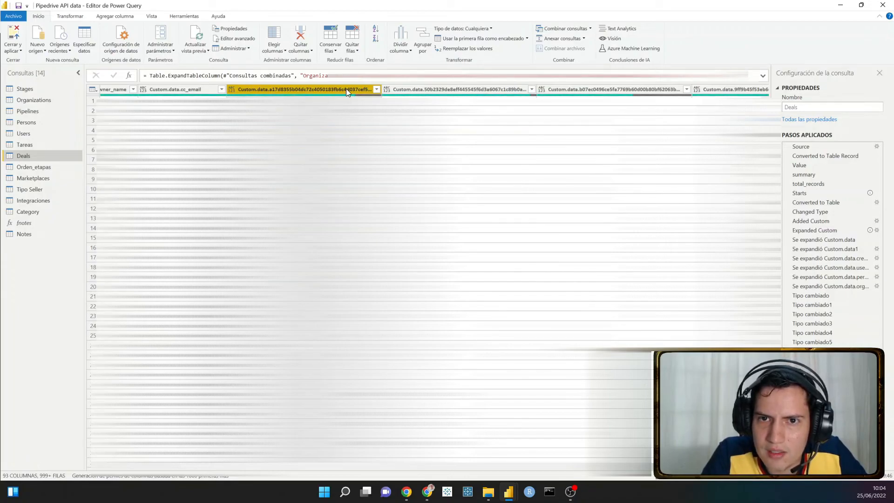
# - Check the Marketplaces table again, and compare the Deals columns in the Organizations expansion, the rename step and the SKU type change
pyautogui.click(58, 177)
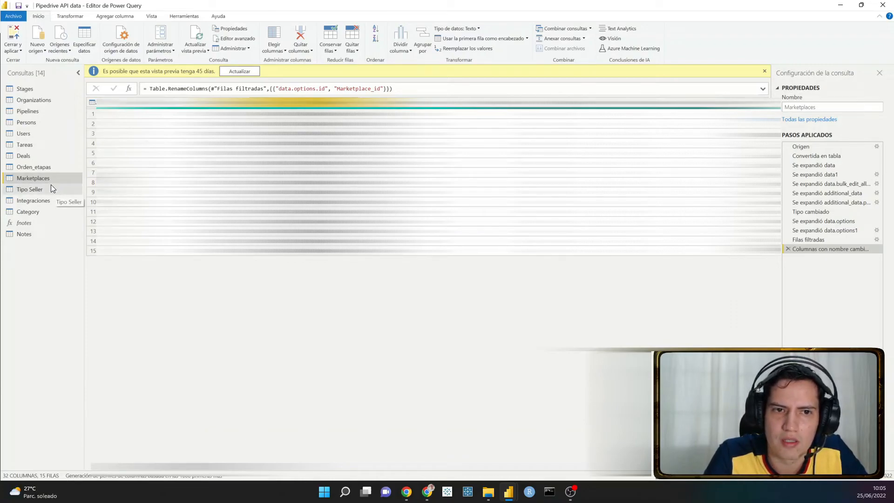
pyautogui.click(45, 152)
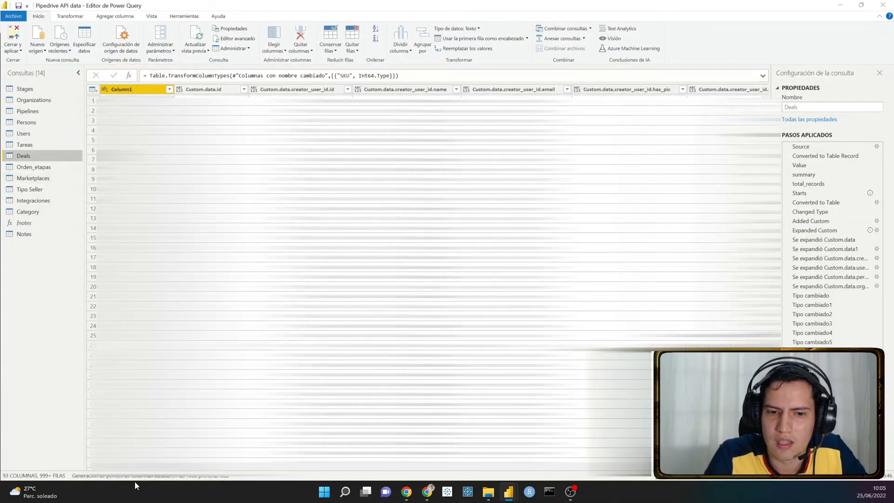
pyautogui.moveTo(158, 466); pyautogui.dragTo(550, 467)
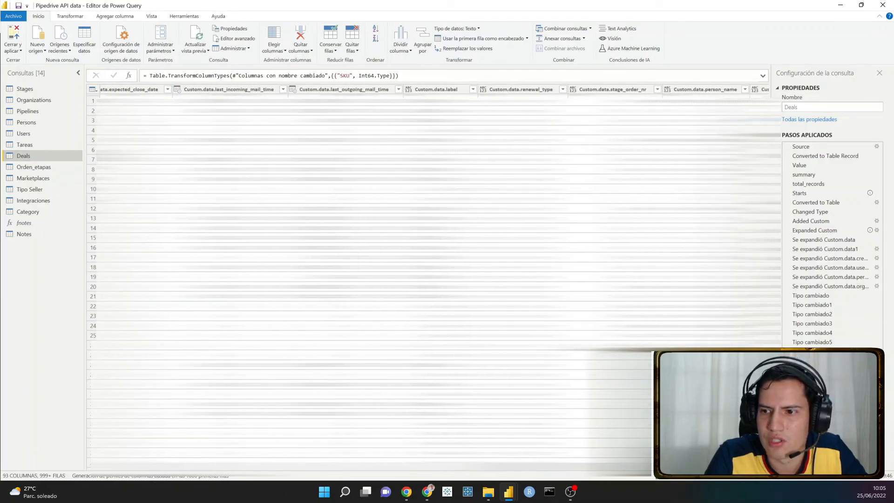
pyautogui.click(817, 417)
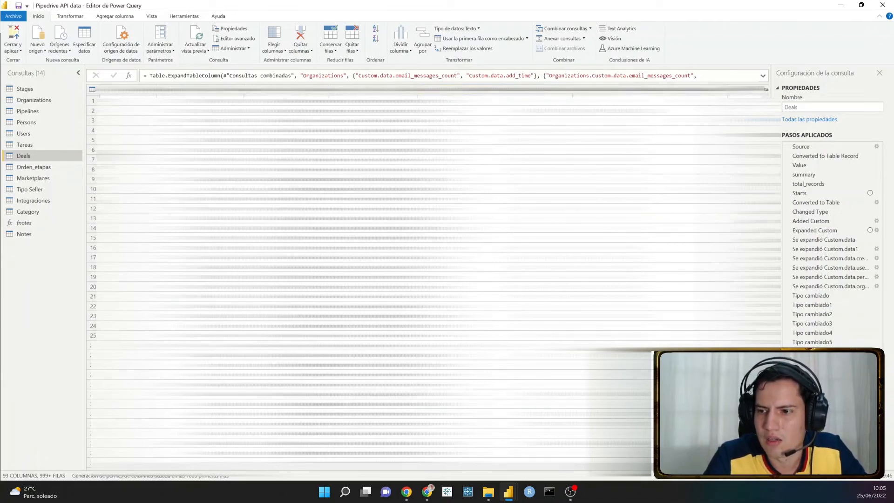
pyautogui.click(822, 416)
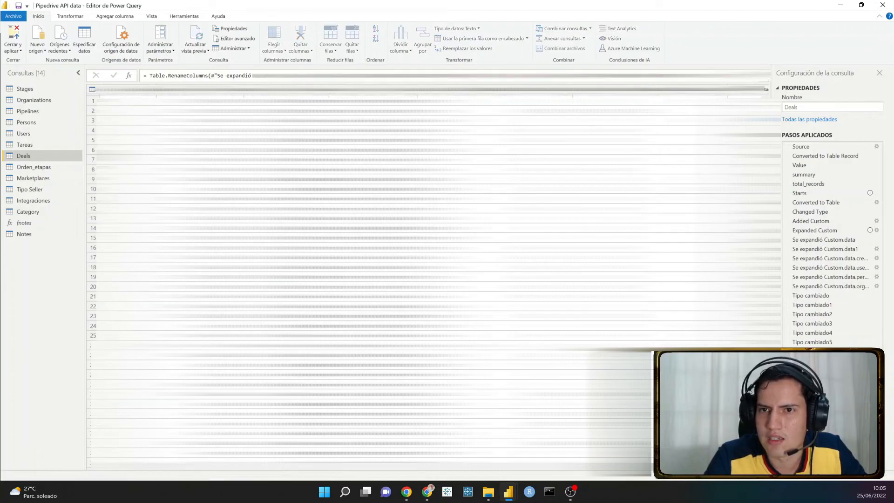
pyautogui.click(460, 91)
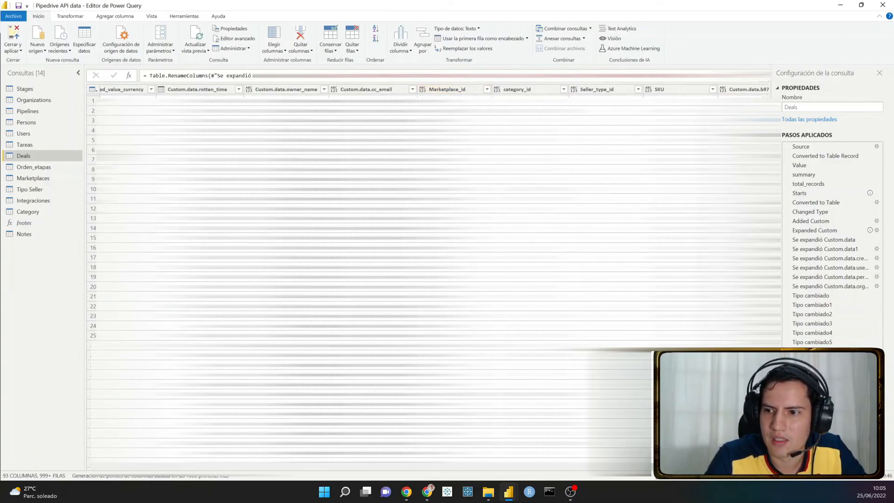
pyautogui.press('Down')
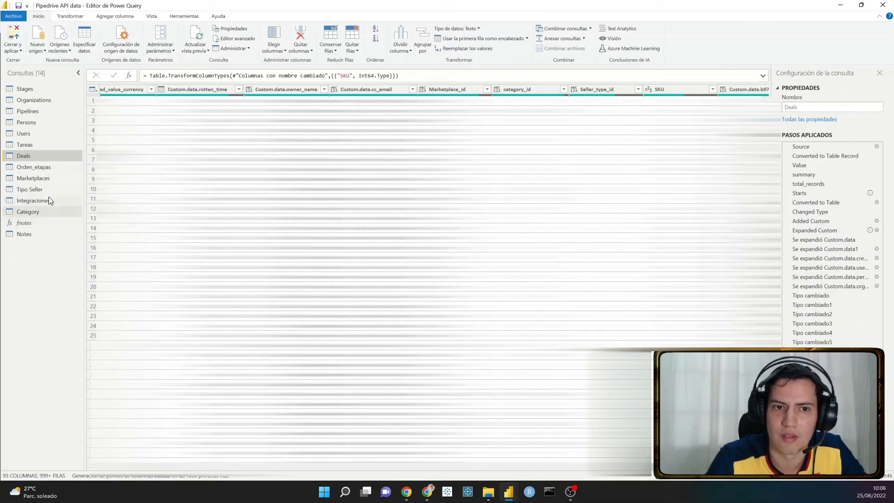
# - Open the Marketplaces query and inspect a value in its Marketplace_id column and the matching data.options.label entry
pyautogui.click(44, 178)
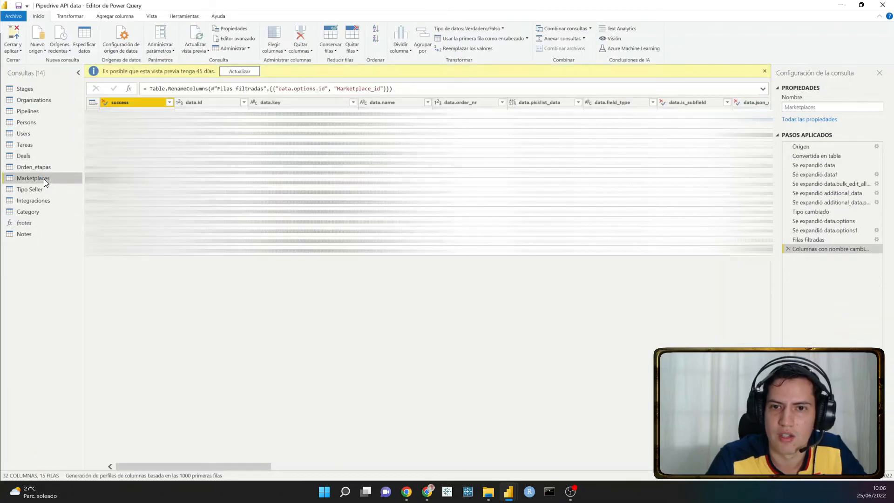
pyautogui.moveTo(230, 465); pyautogui.dragTo(274, 468)
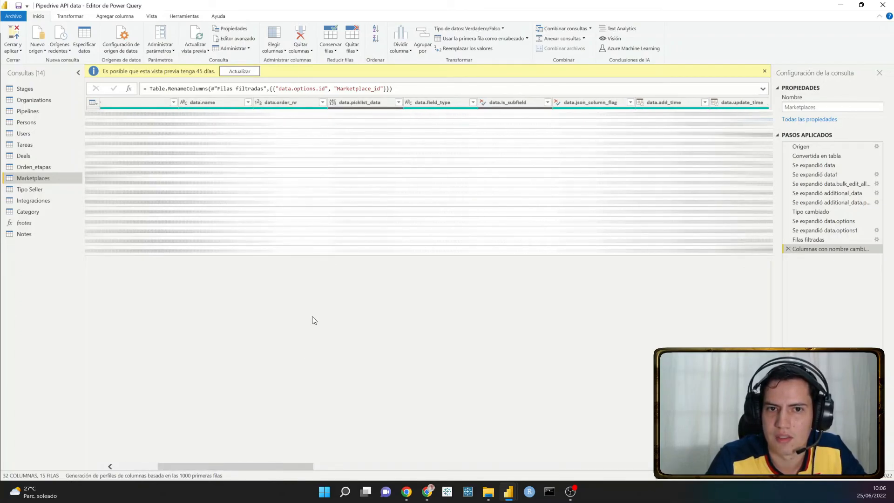
pyautogui.moveTo(268, 467); pyautogui.dragTo(619, 466)
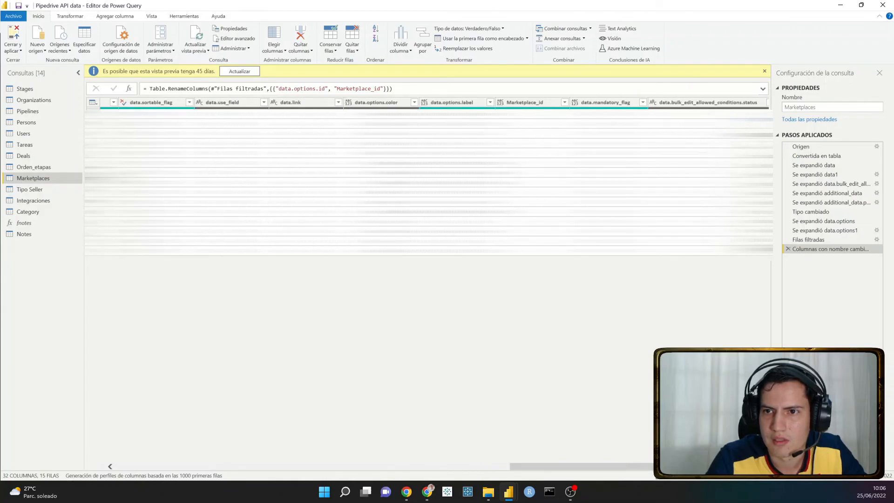
pyautogui.click(532, 153)
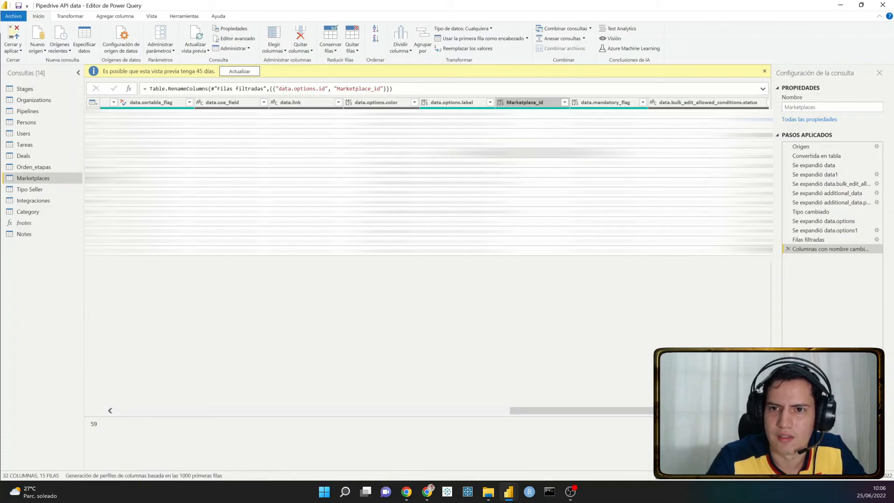
pyautogui.click(457, 153)
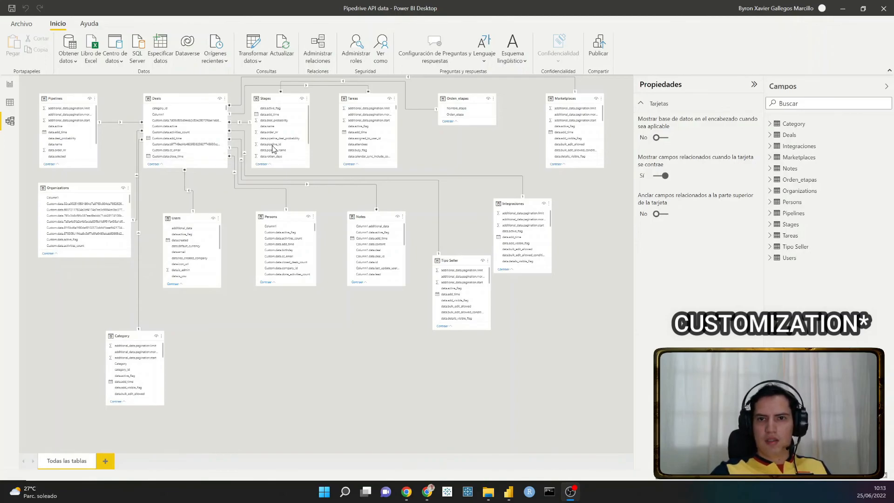
# - Examine the relationship diagram in the Power BI model view around Deals, Pipelines and Organizations, and look through the Deals fields
pyautogui.scroll(2, 217, 186)
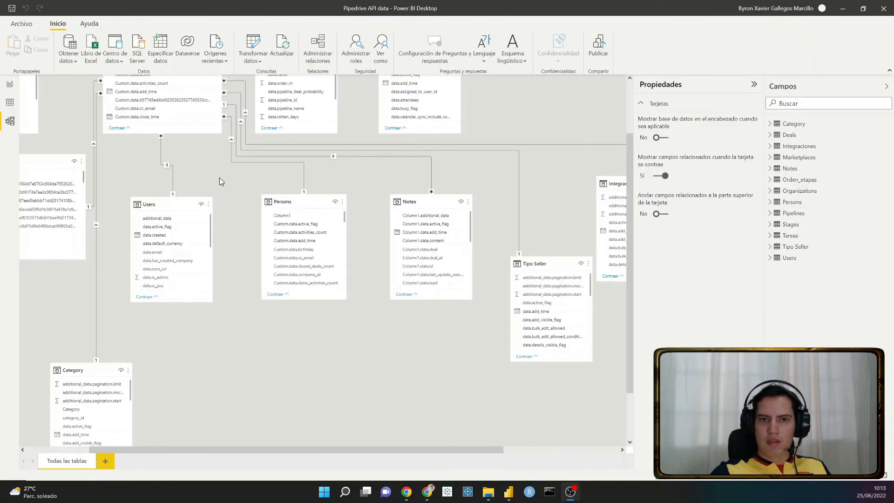
pyautogui.scroll(2, 228, 195)
pyautogui.moveTo(247, 206); pyautogui.dragTo(266, 262)
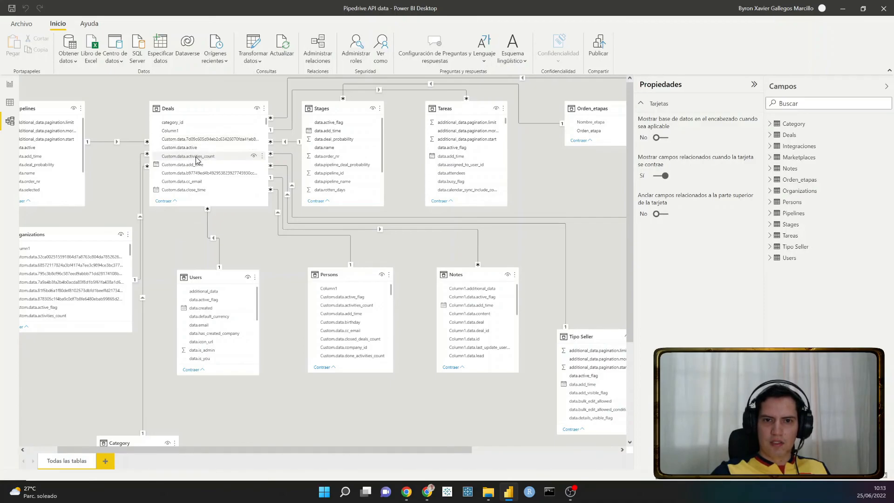
pyautogui.scroll(-1, 207, 175)
pyautogui.scroll(-5, 208, 177)
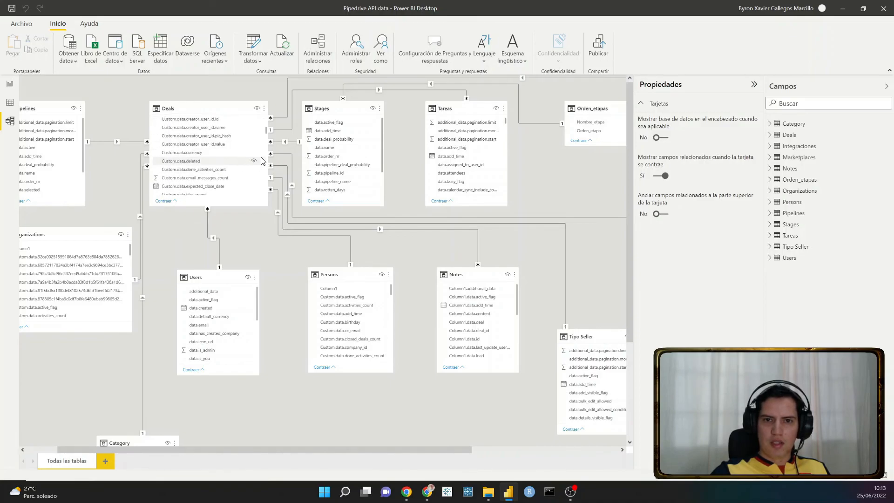
pyautogui.hscroll(-1, 139, 349)
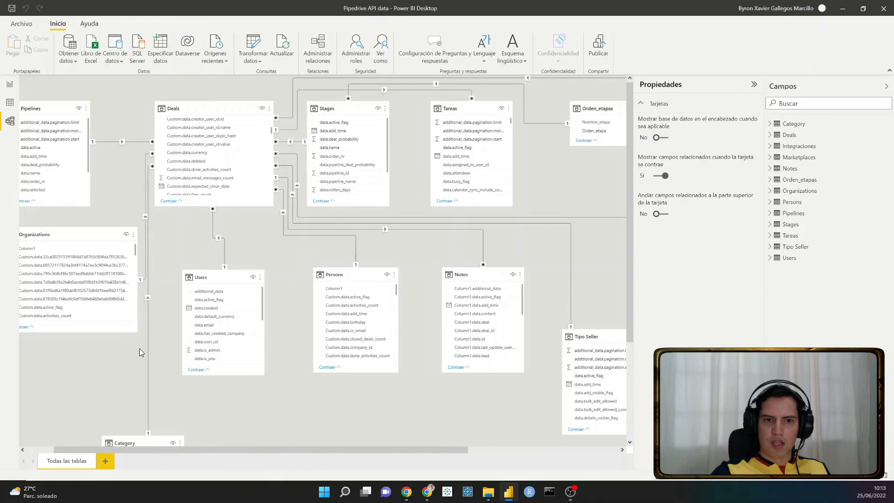
pyautogui.hscroll(-5, 139, 349)
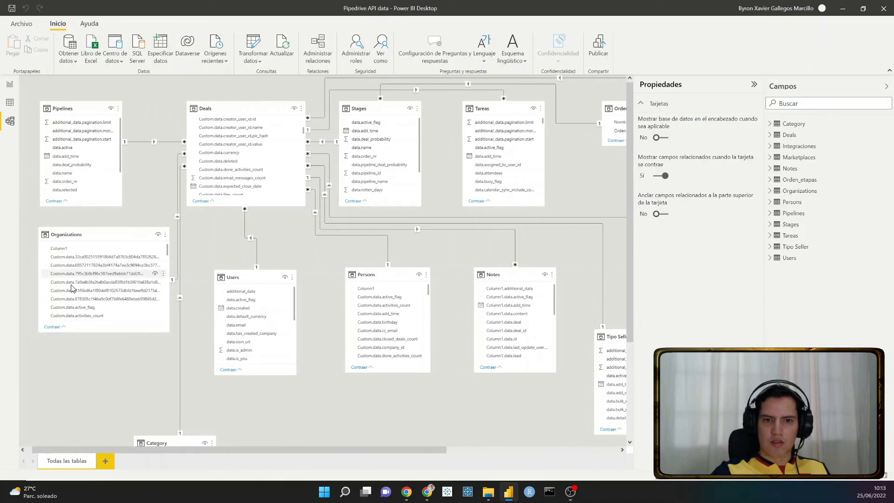
pyautogui.scroll(-2, 251, 153)
pyautogui.scroll(3, 253, 151)
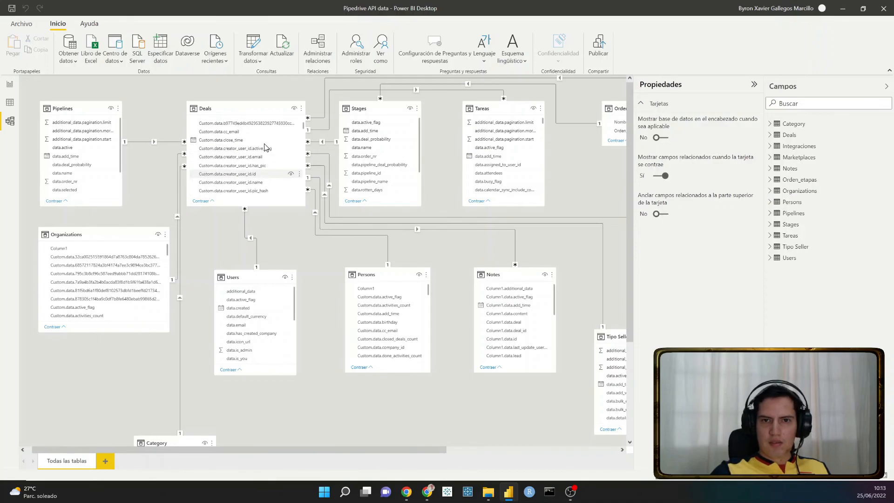
pyautogui.scroll(1, 268, 160)
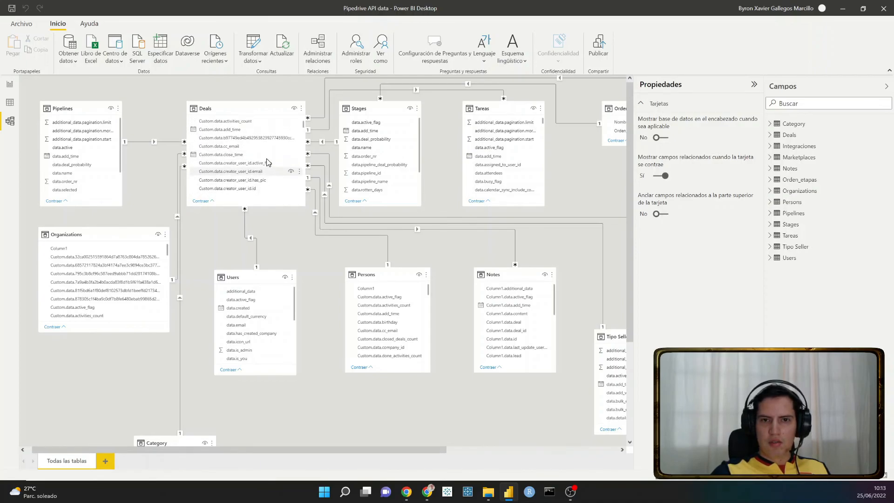
pyautogui.scroll(1, 273, 151)
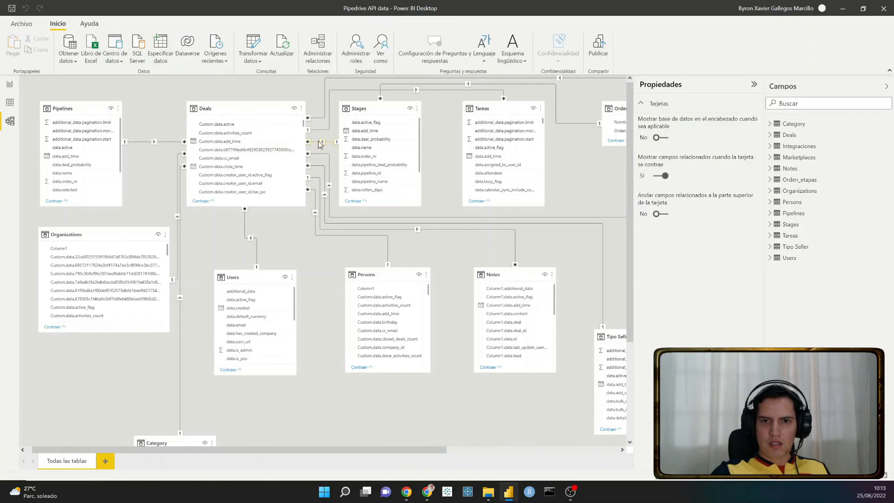
# - Examine the relationship between Deals and Stages and locate the Stage_id key in the Stages table
pyautogui.scroll(-3, 235, 145)
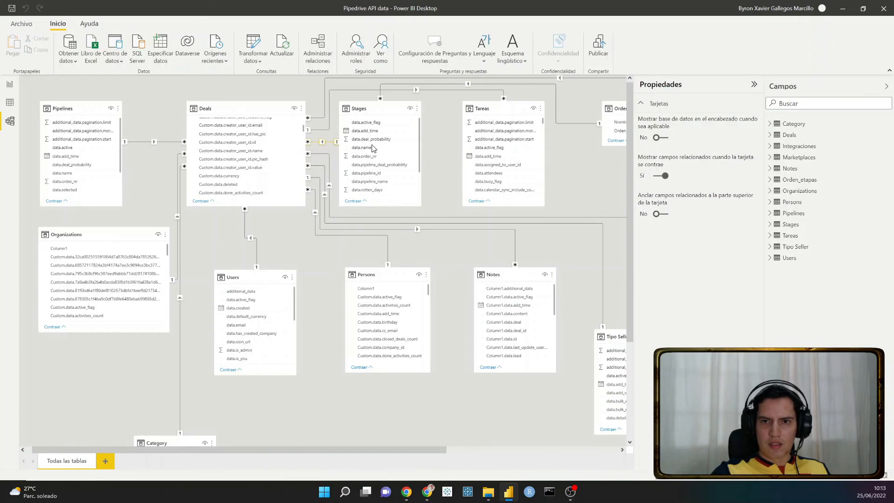
pyautogui.scroll(-2, 372, 147)
pyautogui.scroll(2, 378, 150)
pyautogui.scroll(-2, 379, 149)
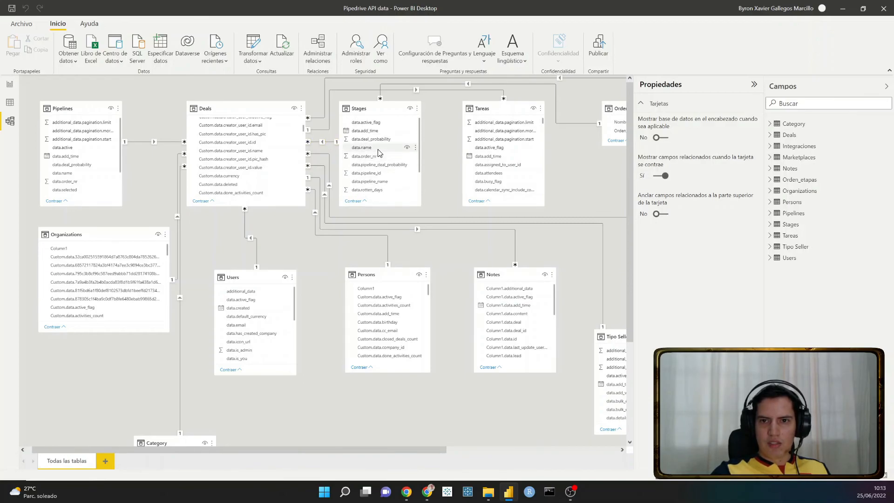
pyautogui.scroll(-2, 385, 144)
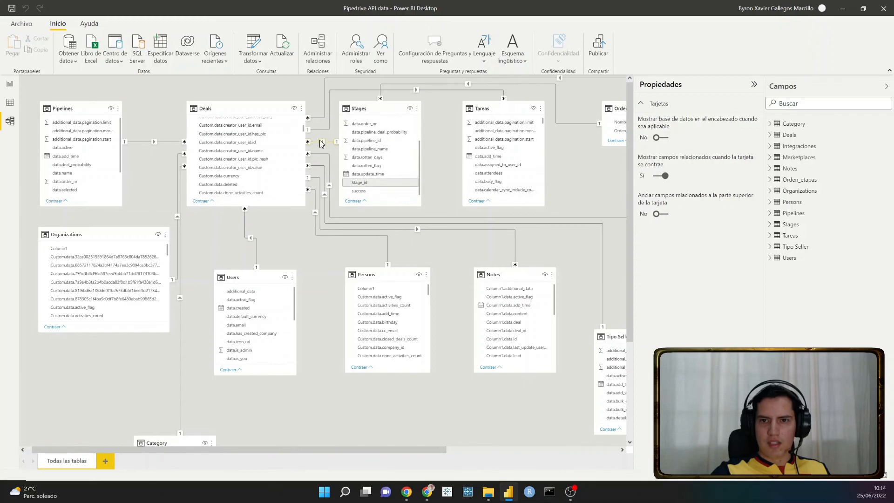
pyautogui.scroll(-2, 326, 141)
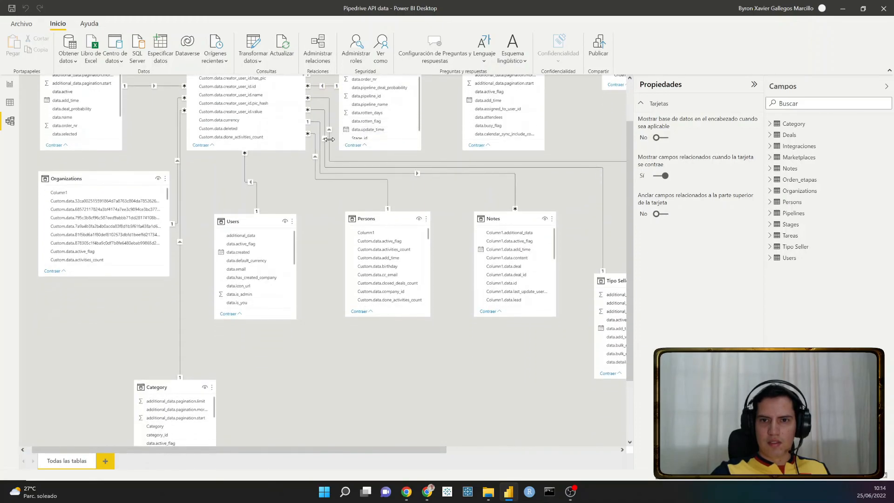
pyautogui.scroll(2, 331, 139)
pyautogui.scroll(-1, 393, 180)
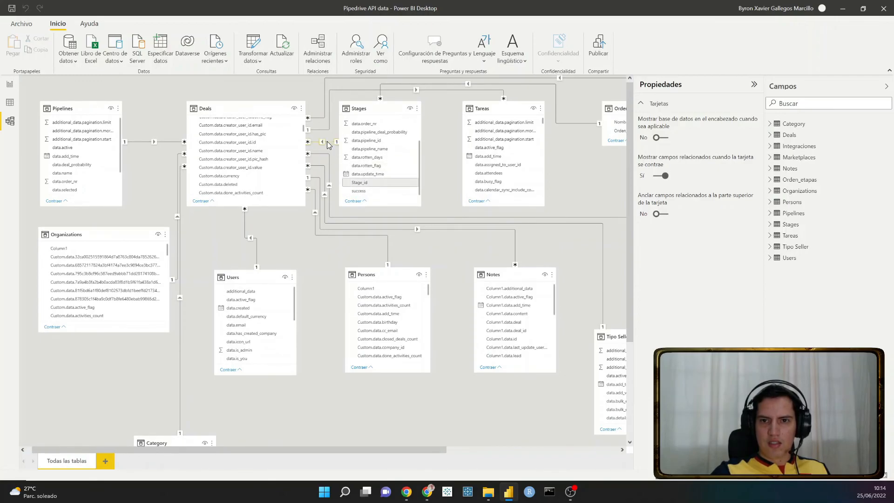
# - Locate the Custom.data.stage_id field in the Deals table that corresponds to the Stages key
pyautogui.scroll(-1, 269, 156)
pyautogui.scroll(-3, 269, 157)
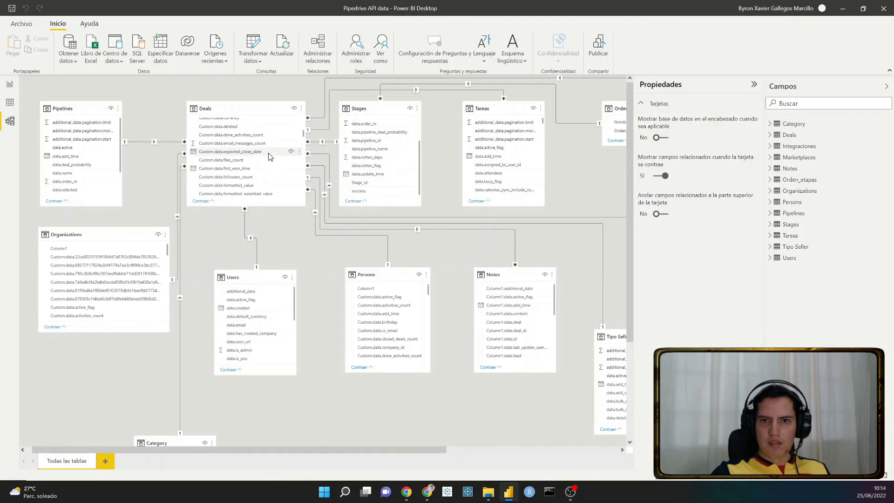
pyautogui.scroll(3, 269, 156)
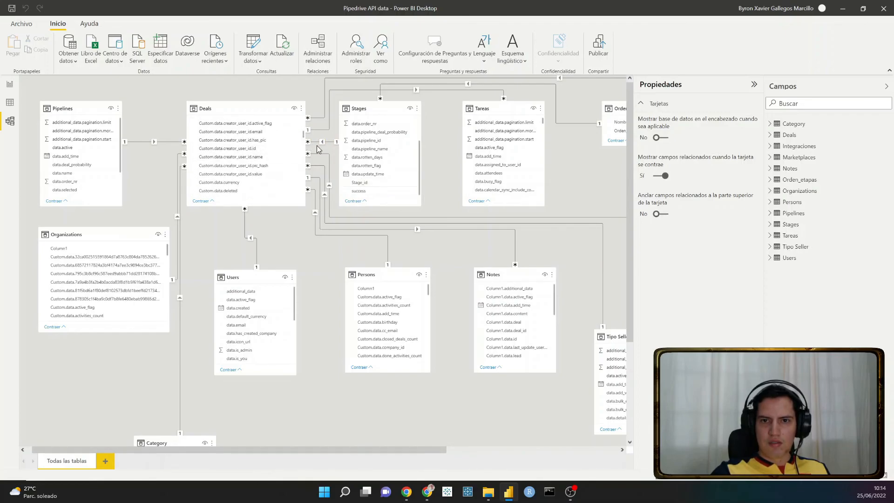
pyautogui.scroll(-3, 248, 156)
pyautogui.scroll(-8, 248, 157)
pyautogui.scroll(-8, 248, 157)
pyautogui.scroll(1, 249, 156)
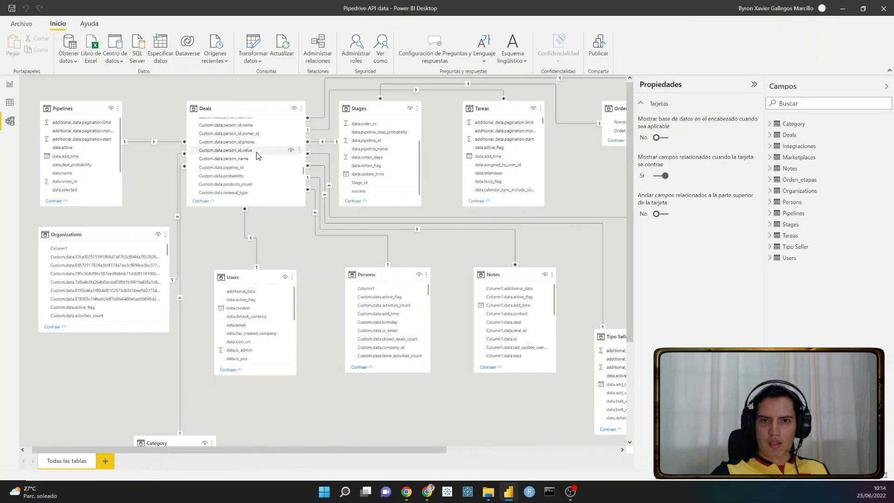
pyautogui.scroll(-3, 256, 155)
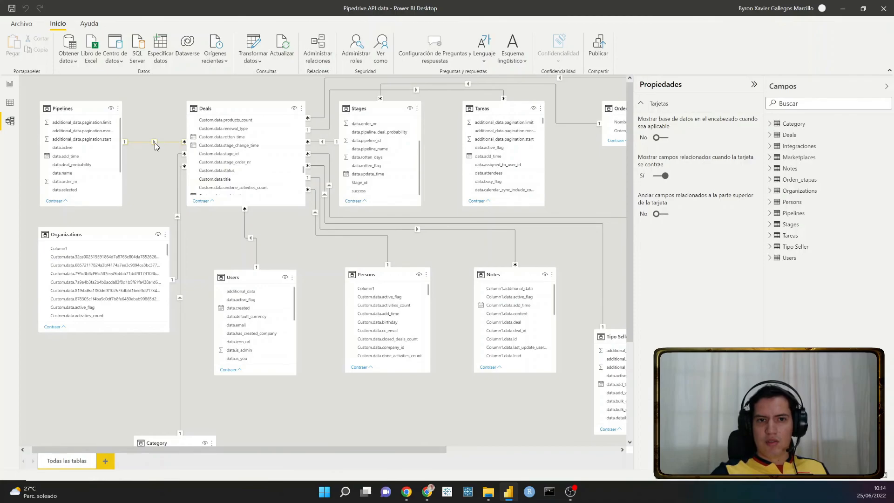
# - Check the Pipelines–Deals relationship by locating Pipeline_id in Pipelines and Custom.data.pipeline_id in Deals
pyautogui.scroll(-1, 107, 145)
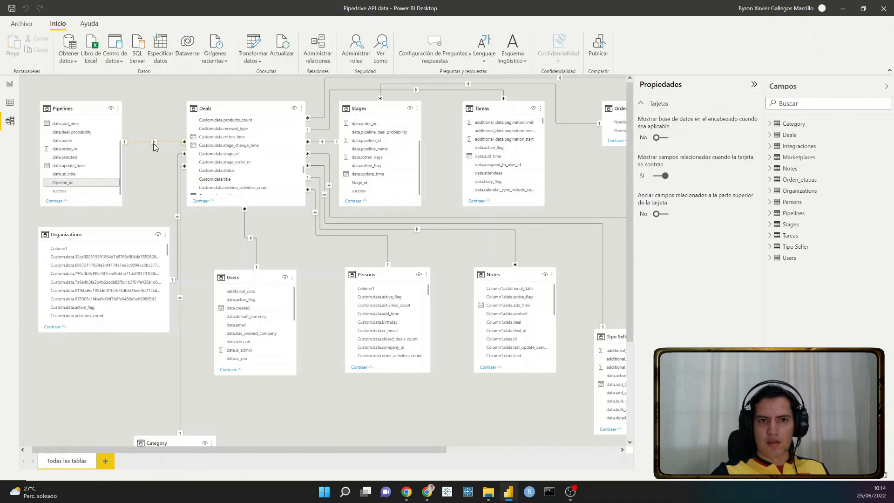
pyautogui.scroll(-1, 208, 152)
pyautogui.scroll(3, 211, 152)
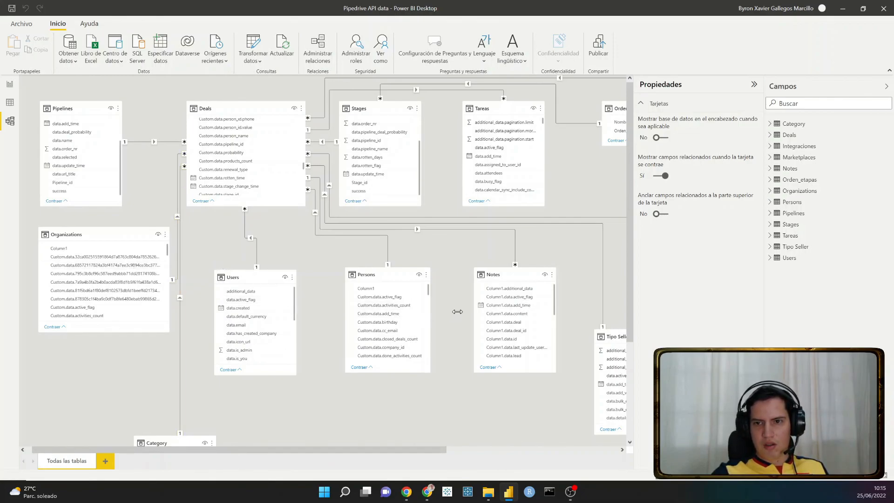
# - Bring the Notes table into view and look through its fields for the deal, organization and person identifiers
pyautogui.moveTo(408, 446); pyautogui.dragTo(569, 452)
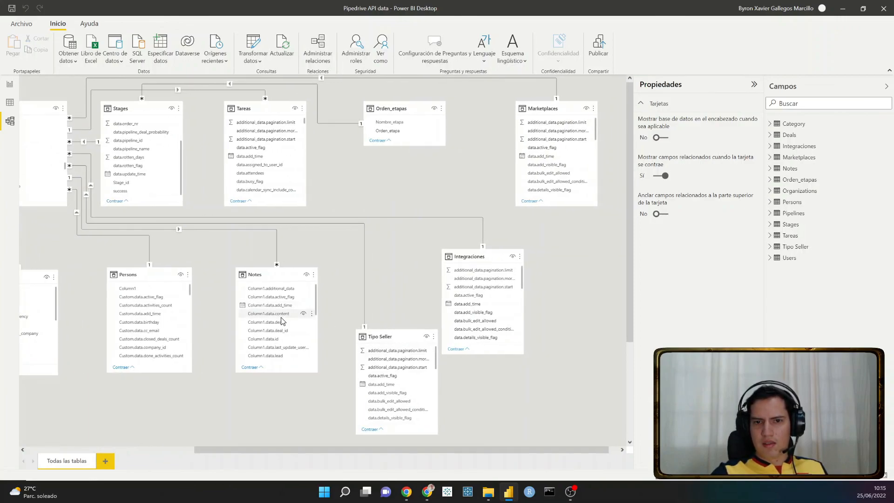
pyautogui.scroll(-3, 279, 318)
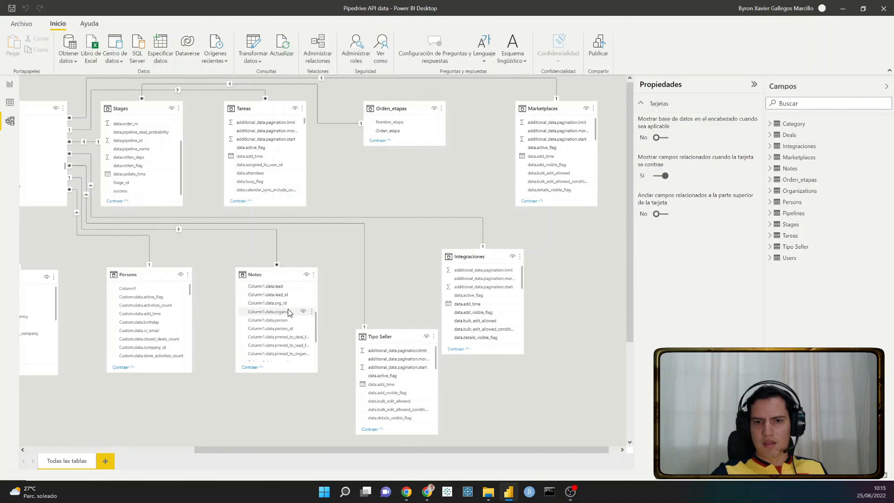
pyautogui.scroll(3, 289, 312)
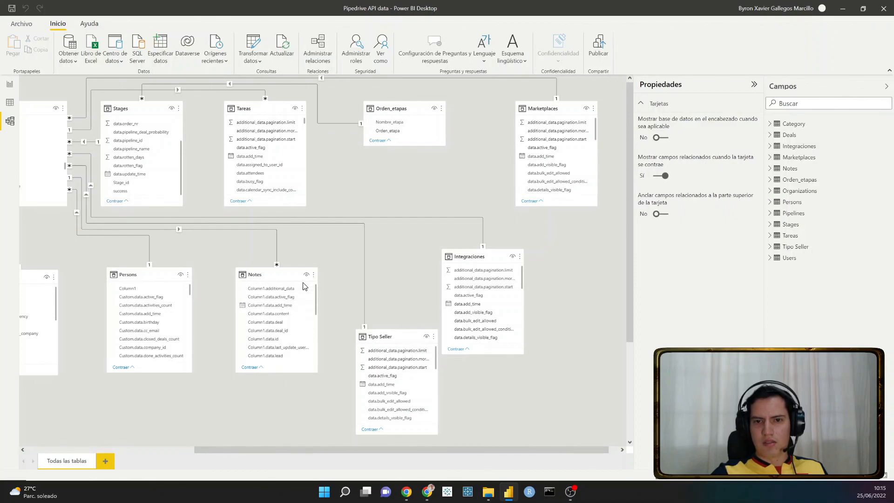